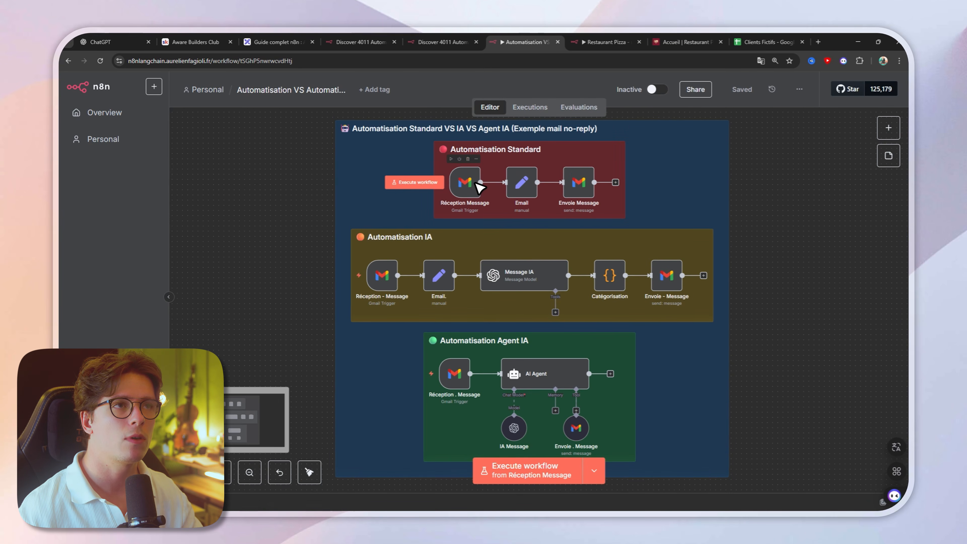
Step: Examine the Automatisation Standard section and read the snippet in the Réception Message trigger's output
{"action": "scroll", "coordinate": [477, 186], "scroll_direction": "up", "scroll_amount": 5}
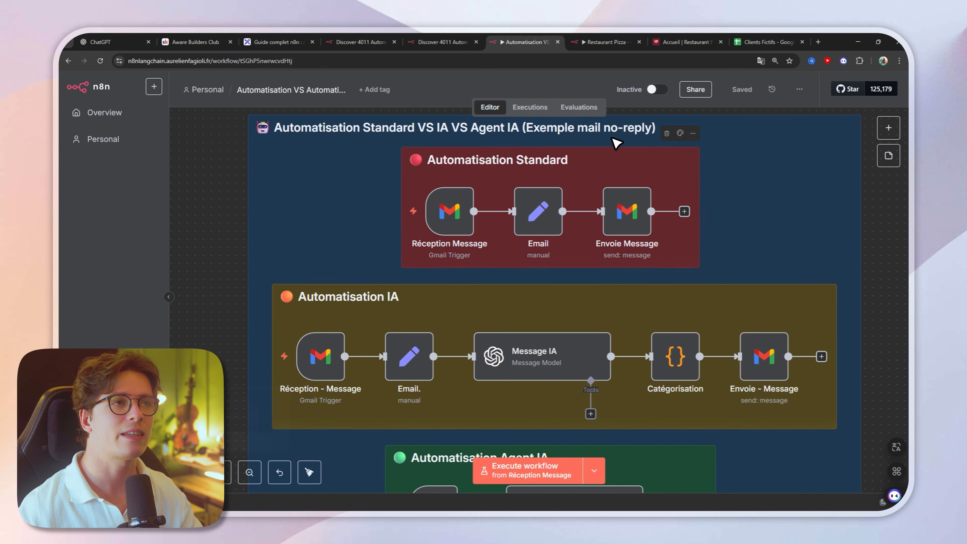
{"action": "scroll", "coordinate": [567, 173], "scroll_direction": "down", "scroll_amount": 2}
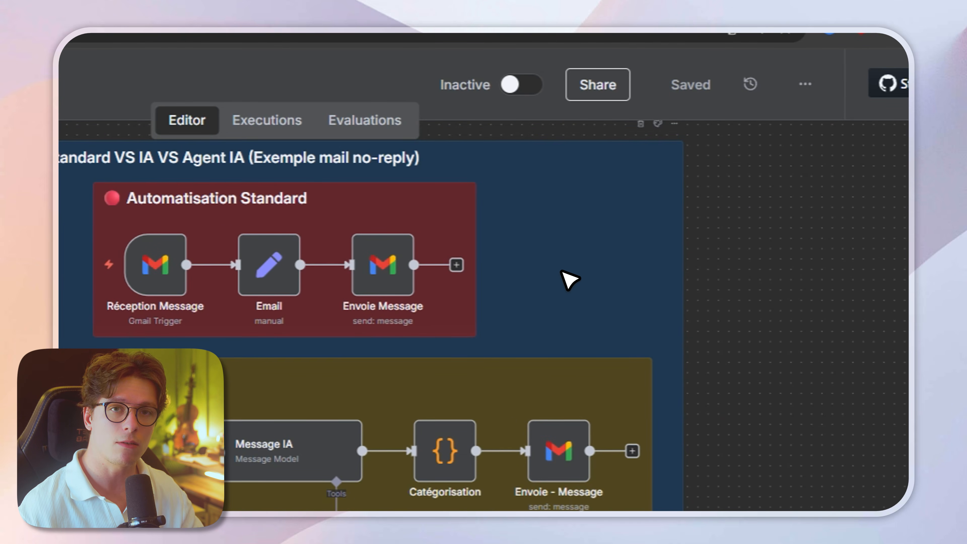
{"action": "scroll", "coordinate": [569, 280], "scroll_direction": "down", "scroll_amount": 2}
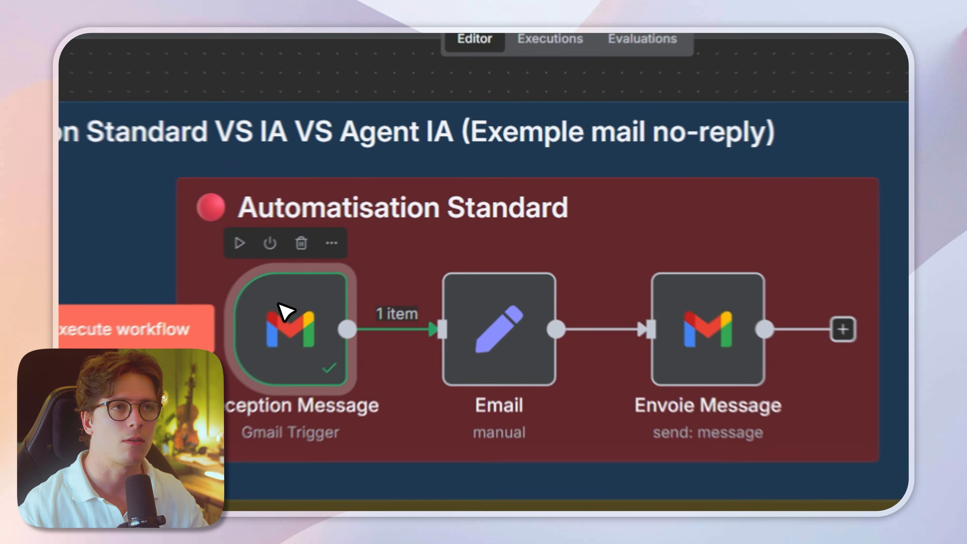
{"action": "double_click", "coordinate": [390, 252]}
{"action": "left_click_drag", "start_coordinate": [571, 206], "coordinate": [596, 255]}
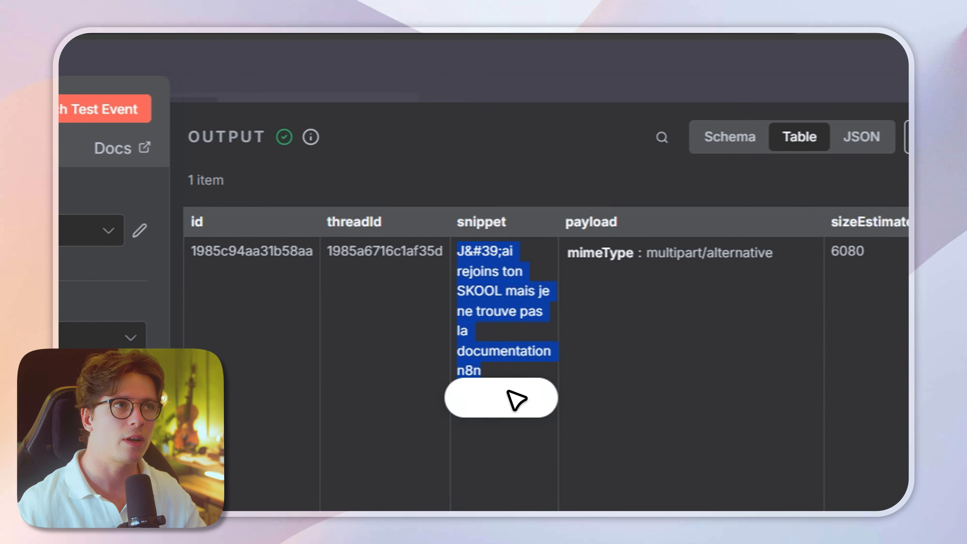
{"action": "left_click", "coordinate": [487, 81]}
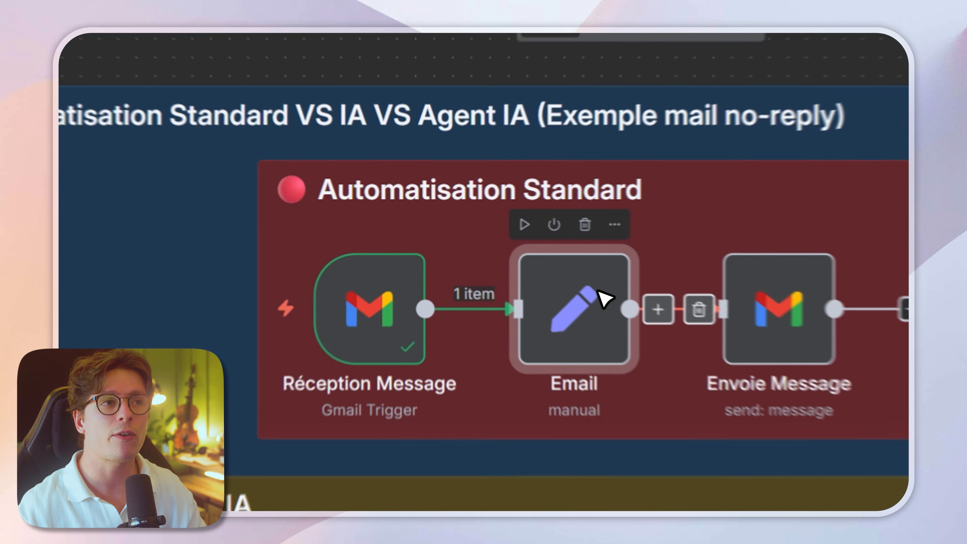
Step: Inspect the Email node's field mapping and the Envoie Message node in the Automatisation Standard section
{"action": "double_click", "coordinate": [519, 255]}
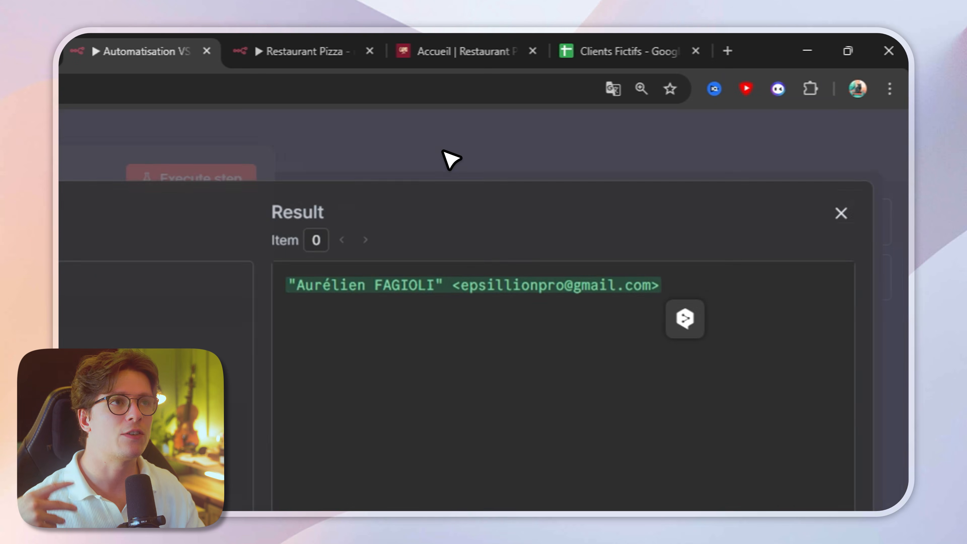
{"action": "left_click", "coordinate": [445, 149]}
{"action": "left_click", "coordinate": [437, 148]}
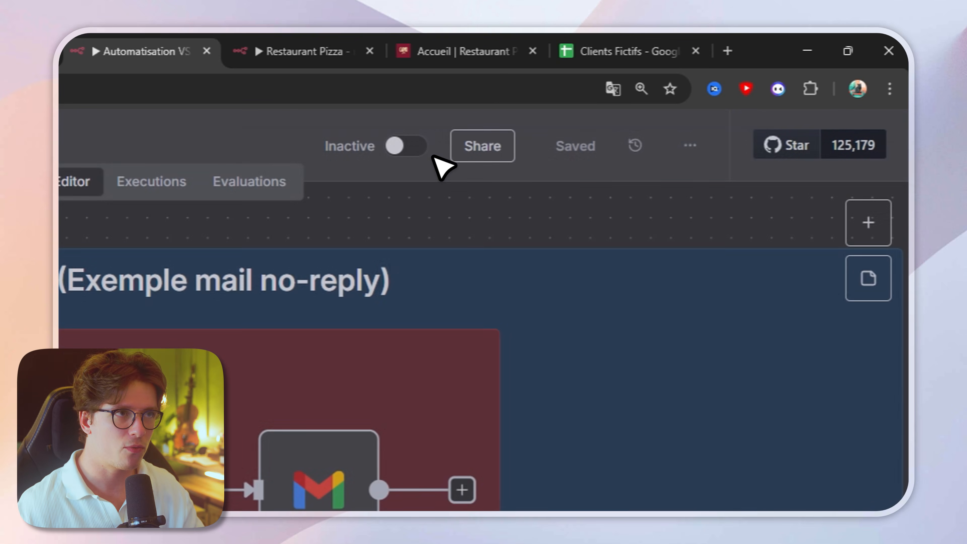
{"action": "double_click", "coordinate": [376, 389]}
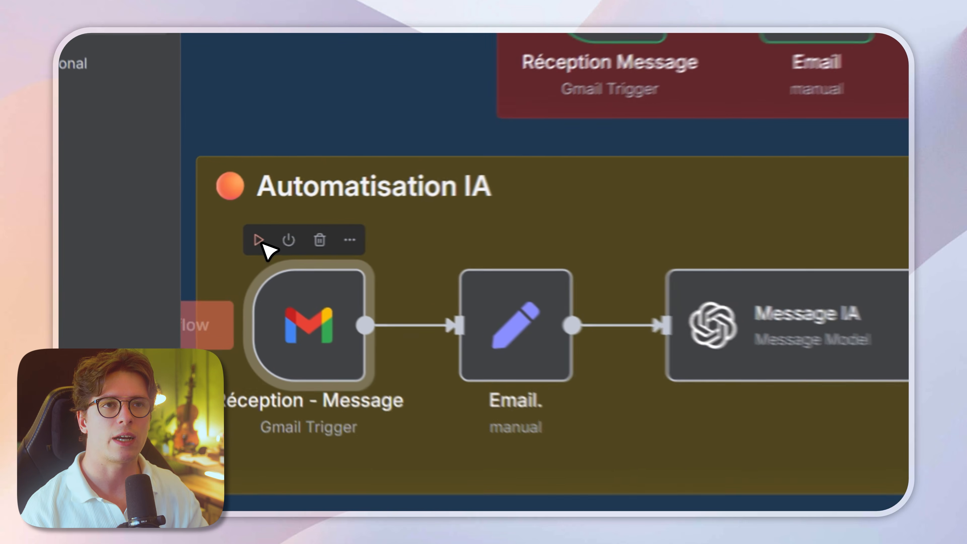
Step: Run the Réception - Message trigger in the Automatisation IA section and review the email and message fields in the Email. node
{"action": "left_click", "coordinate": [212, 234]}
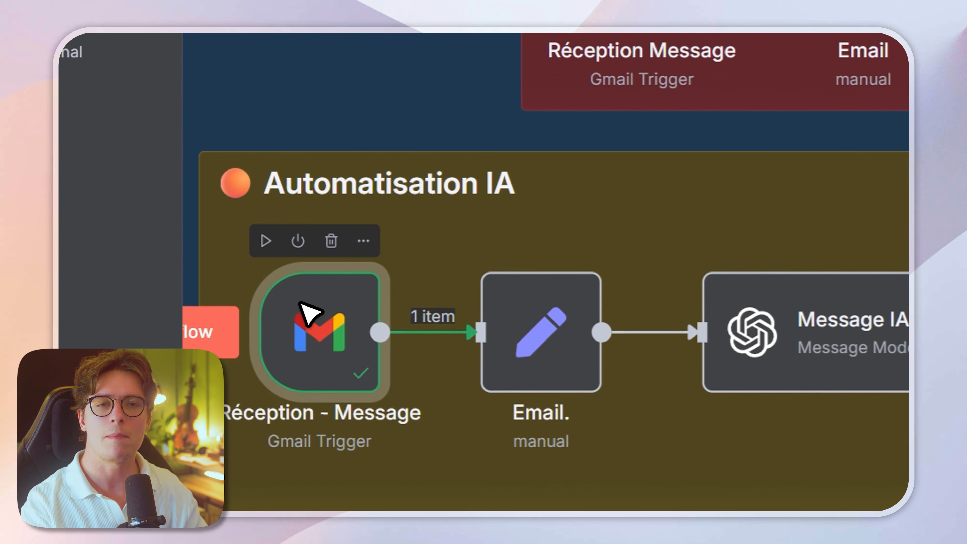
{"action": "double_click", "coordinate": [536, 329]}
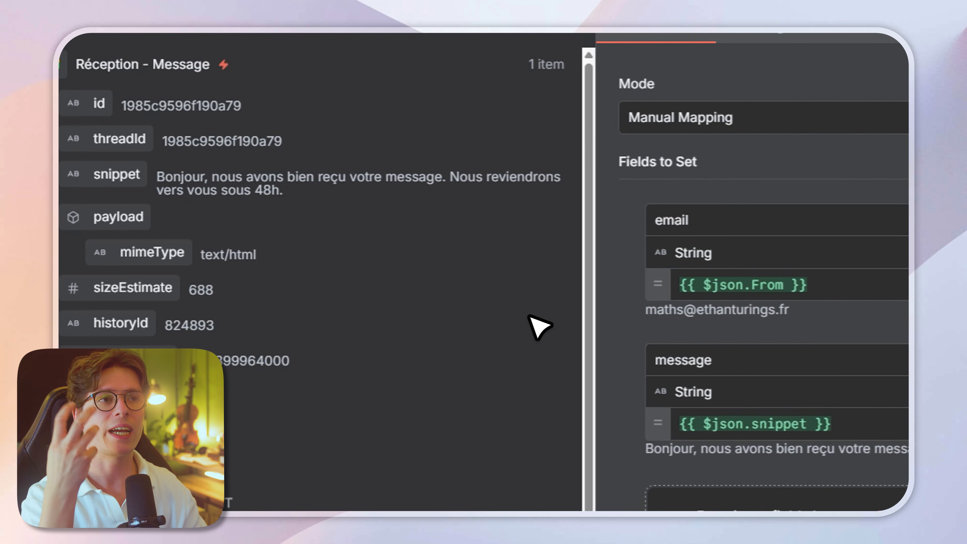
{"action": "double_click", "coordinate": [675, 221]}
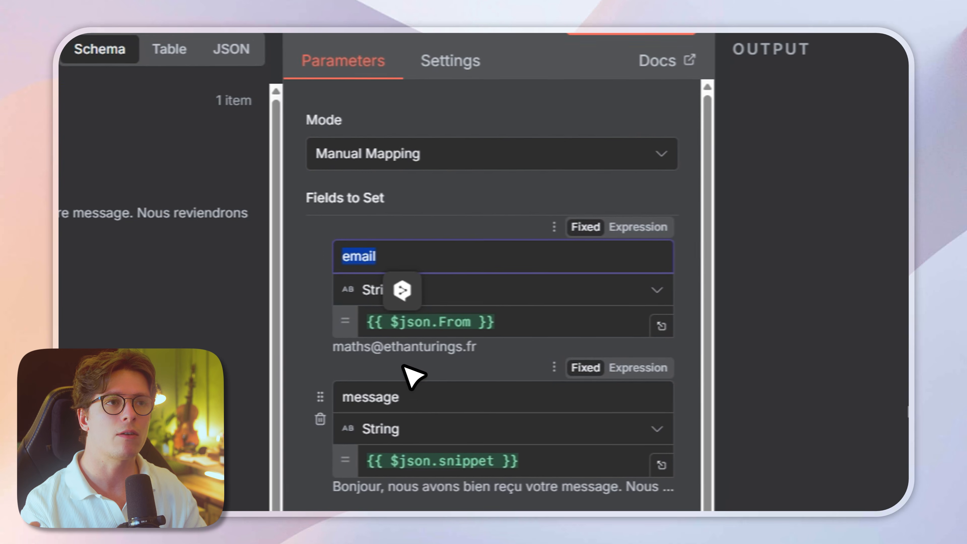
{"action": "double_click", "coordinate": [671, 360]}
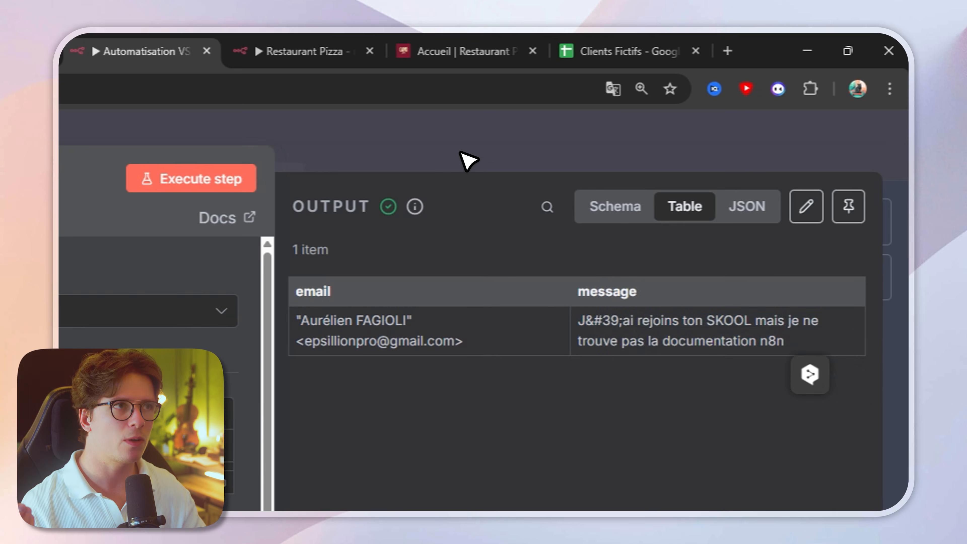
{"action": "left_click", "coordinate": [461, 152]}
{"action": "left_click_drag", "start_coordinate": [489, 324], "coordinate": [435, 442]}
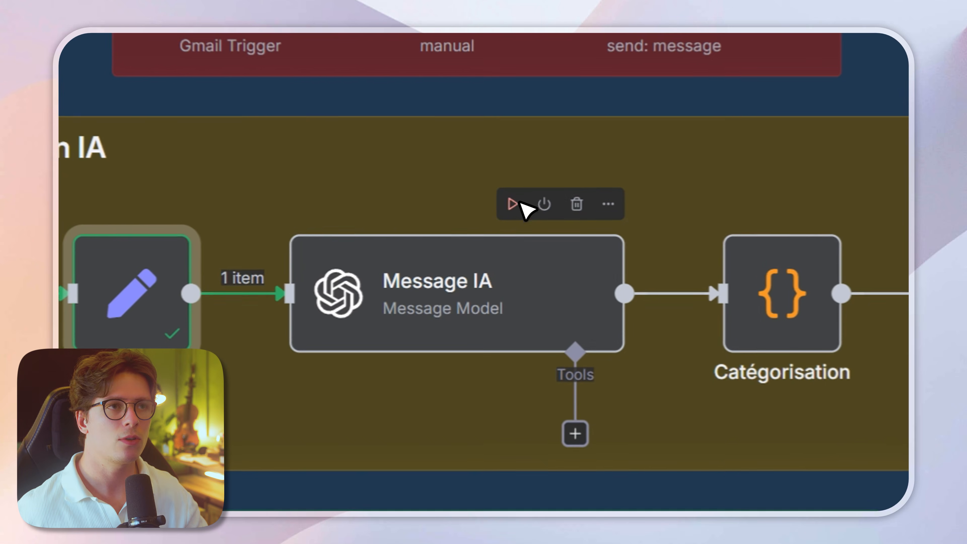
Step: Review the Message IA node's prompt and read the generated message content in its output
{"action": "double_click", "coordinate": [434, 303]}
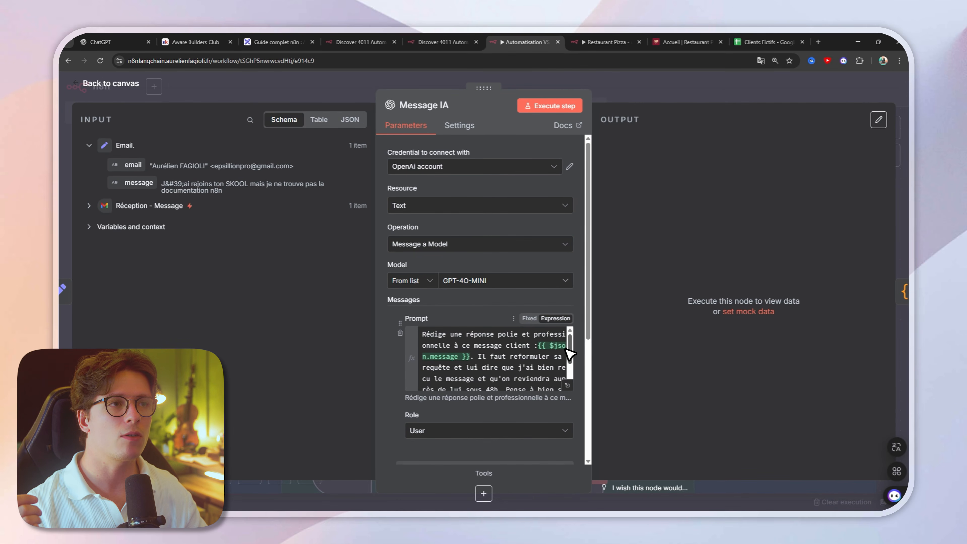
{"action": "left_click", "coordinate": [567, 386]}
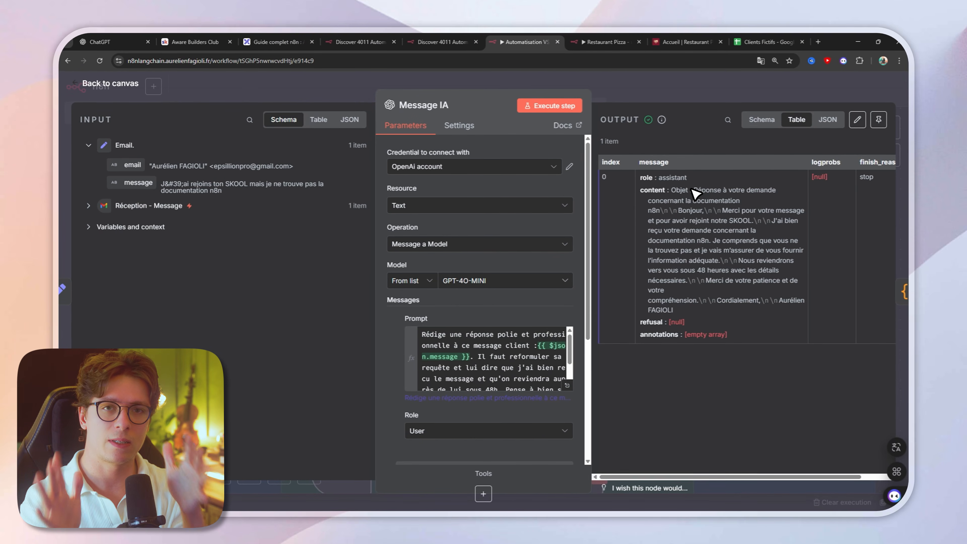
{"action": "left_click_drag", "start_coordinate": [722, 210], "coordinate": [716, 258]}
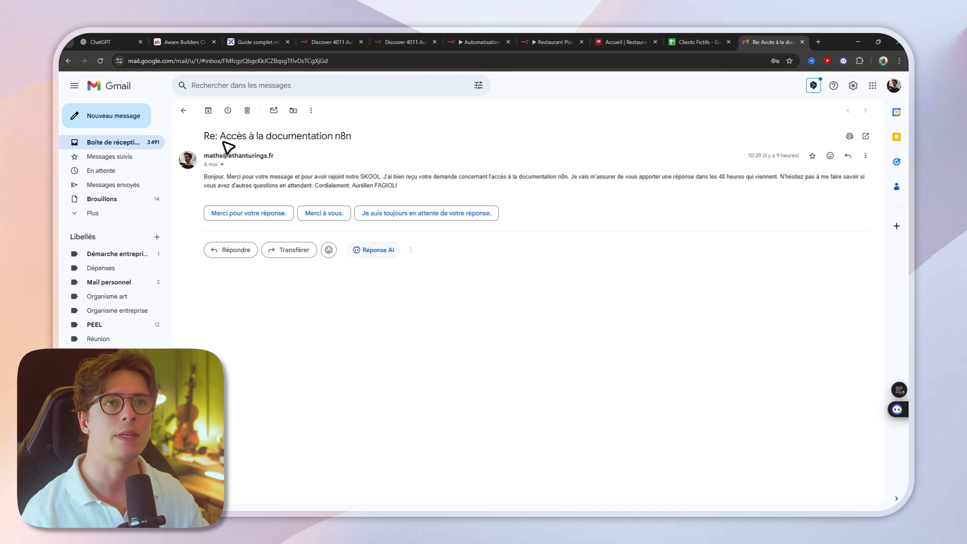
Step: Read the subject and body of the AI-written documentation reply in Gmail
{"action": "left_click_drag", "start_coordinate": [205, 136], "coordinate": [360, 137]}
{"action": "left_click", "coordinate": [419, 126]}
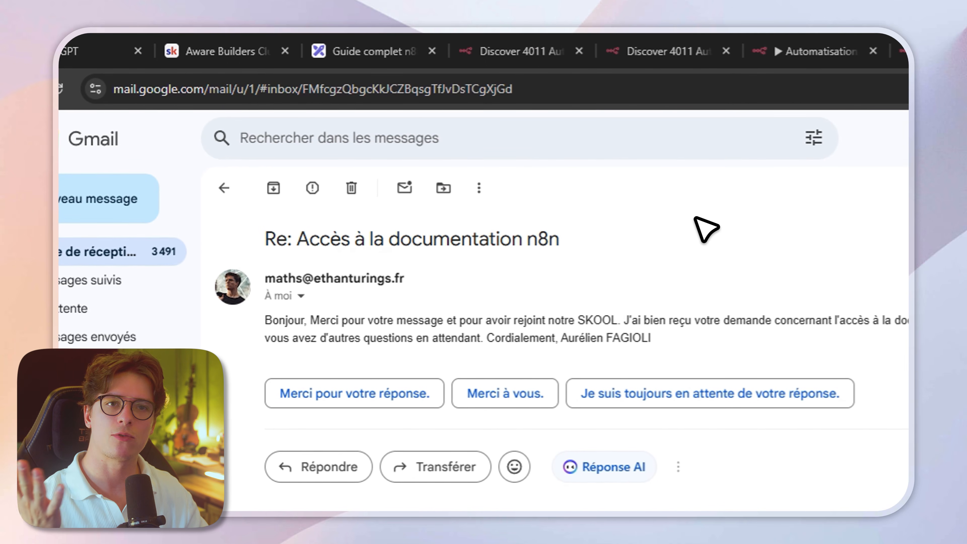
{"action": "left_click_drag", "start_coordinate": [265, 319], "coordinate": [658, 337]}
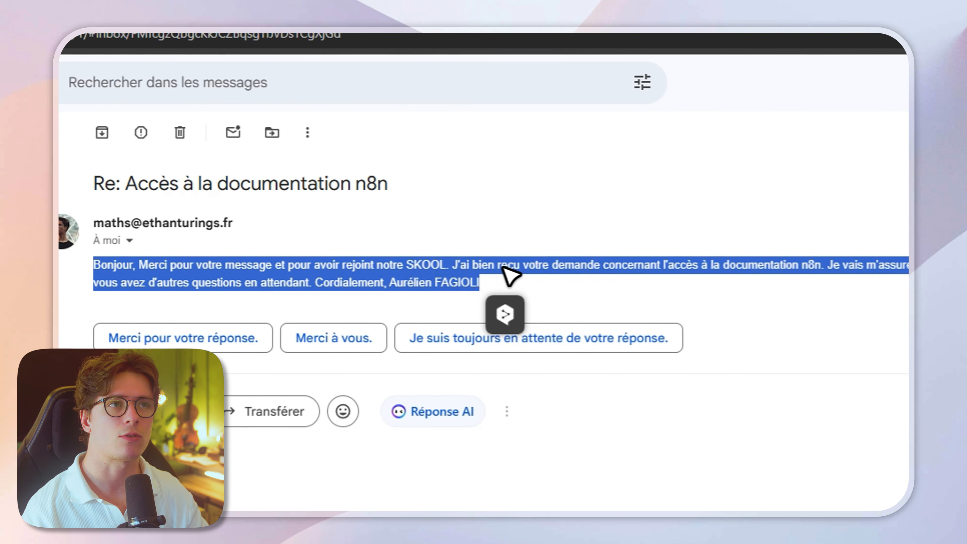
{"action": "left_click", "coordinate": [564, 261]}
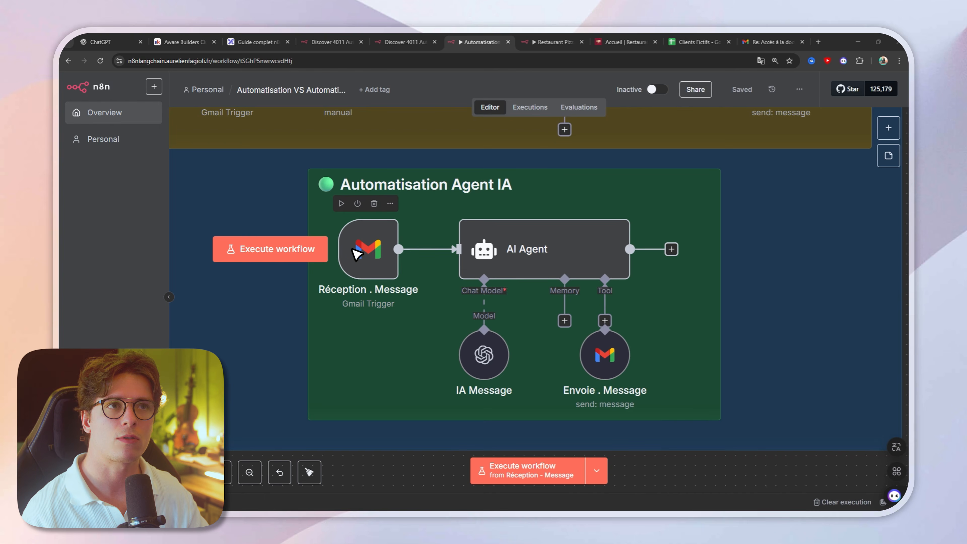
Step: Run the Réception . Message trigger in the Automatisation Agent IA section and read the snippet and remaining fields of its output
{"action": "left_click", "coordinate": [341, 203]}
{"action": "double_click", "coordinate": [353, 271]}
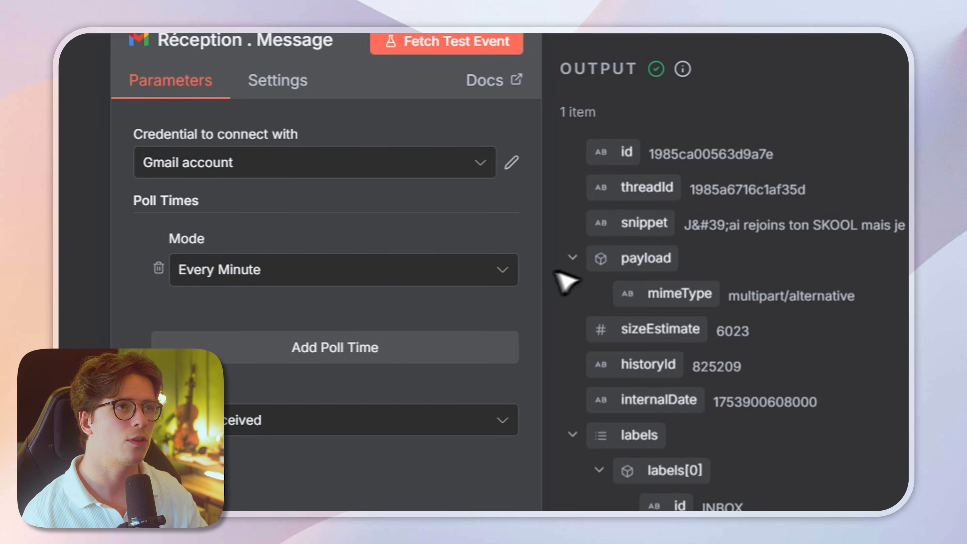
{"action": "left_click_drag", "start_coordinate": [691, 225], "coordinate": [793, 229]}
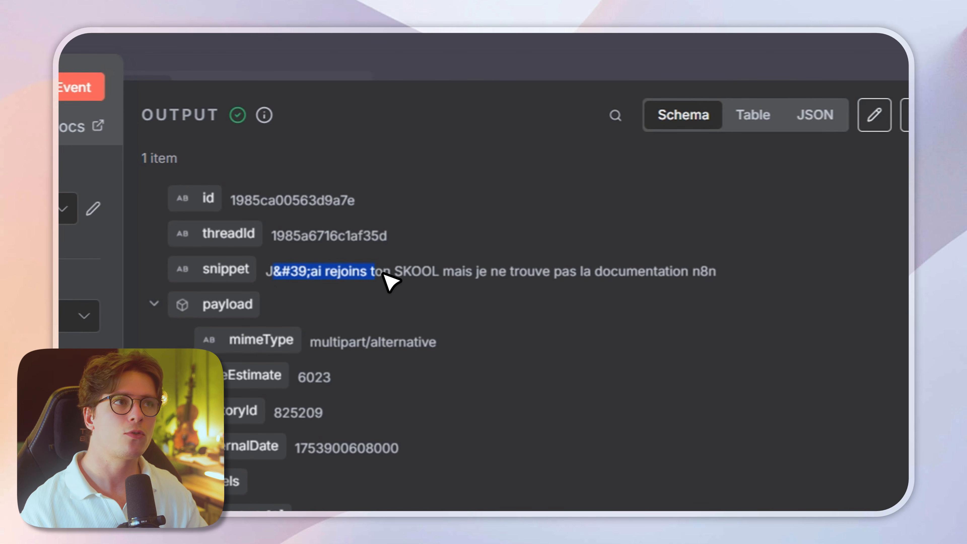
{"action": "left_click_drag", "start_coordinate": [653, 281], "coordinate": [704, 267]}
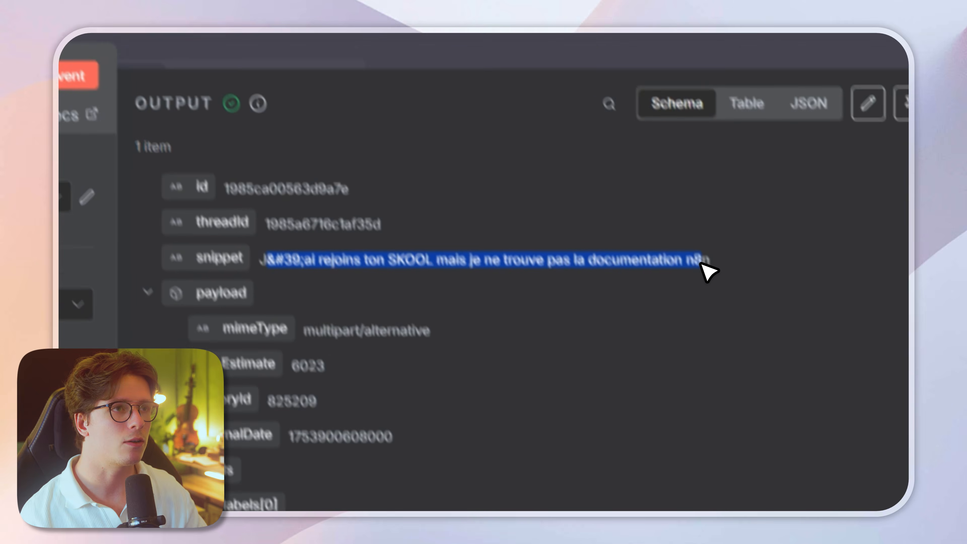
{"action": "scroll", "coordinate": [395, 233], "scroll_direction": "down", "scroll_amount": 10}
{"action": "left_click_drag", "start_coordinate": [380, 403], "coordinate": [589, 406]}
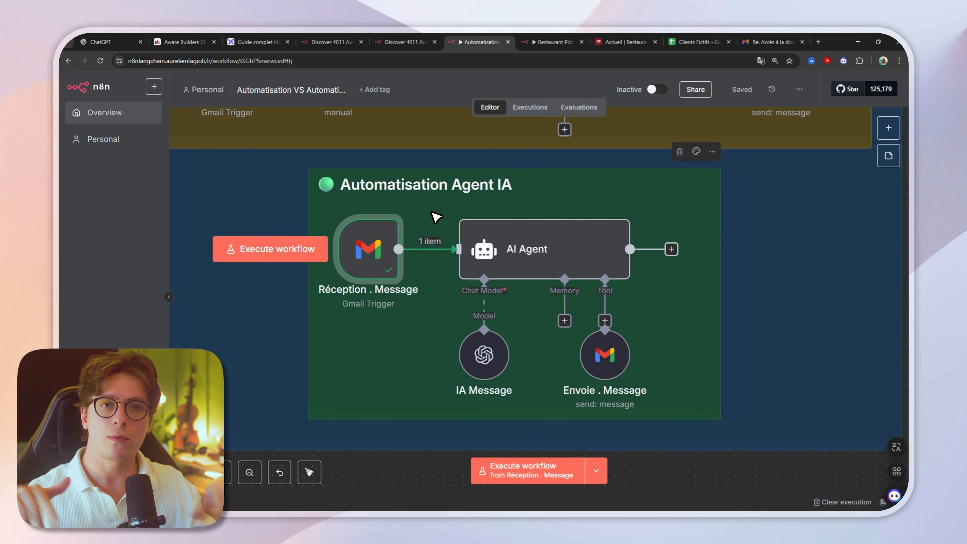
Step: Review the AI Agent node's user prompt expression and its system message instructions
{"action": "double_click", "coordinate": [472, 233]}
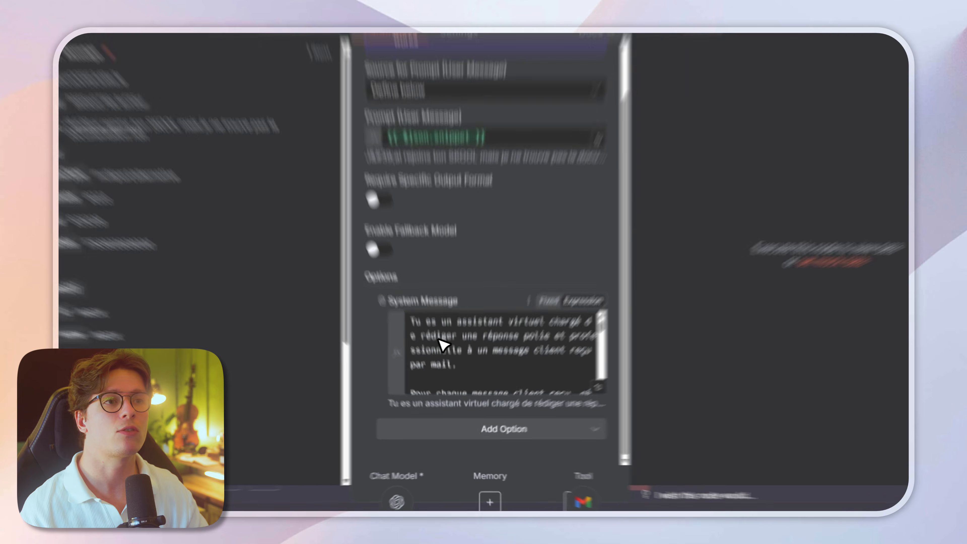
{"action": "left_click_drag", "start_coordinate": [430, 364], "coordinate": [510, 386]}
{"action": "scroll", "coordinate": [512, 378], "scroll_direction": "down", "scroll_amount": 2}
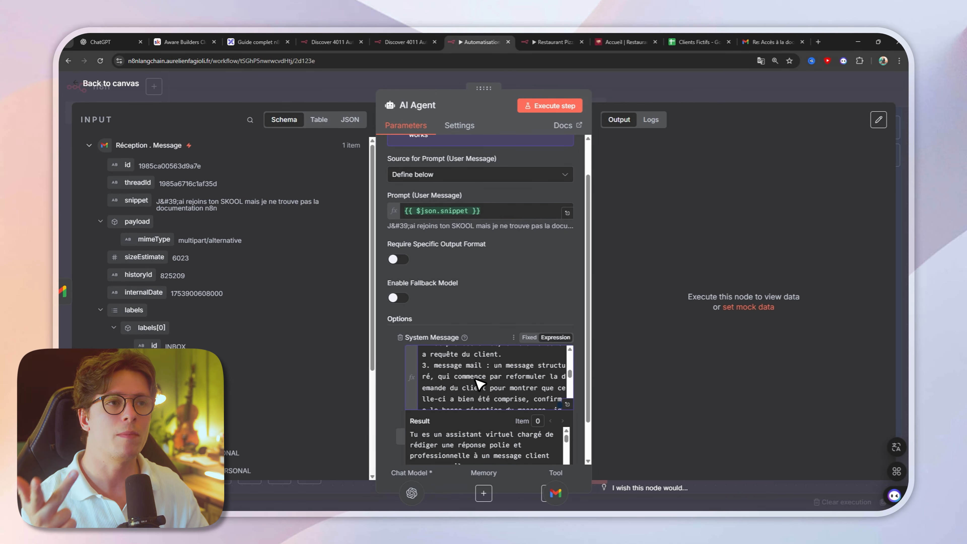
{"action": "left_click", "coordinate": [604, 92]}
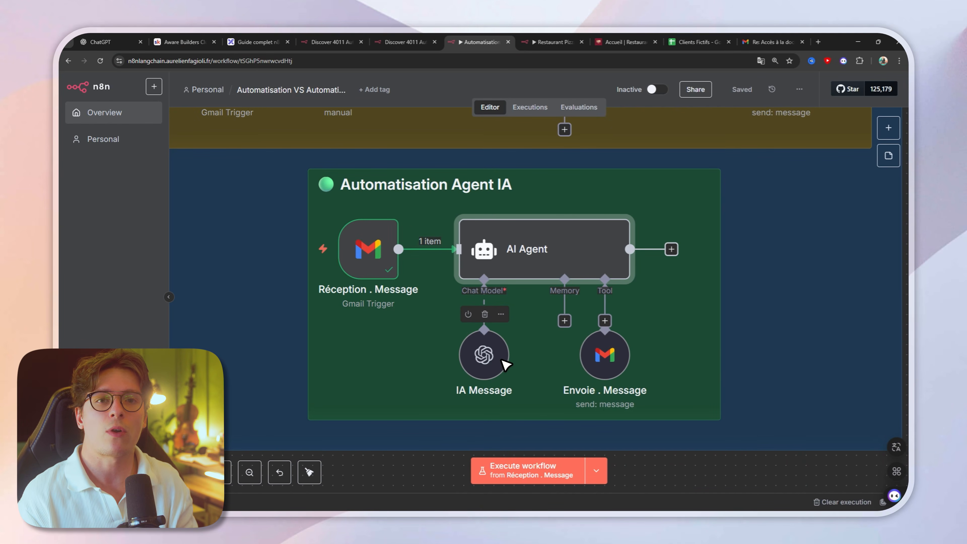
Step: Execute the AI Agent node in the Automatisation Agent IA section and follow its run through to the Envoie . Message tool
{"action": "mouse_move", "coordinate": [551, 293]}
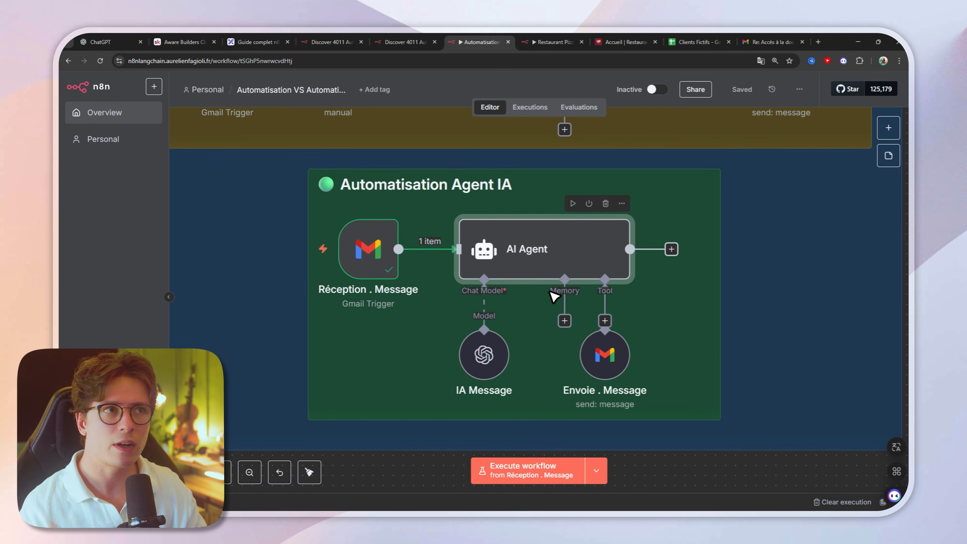
{"action": "left_click", "coordinate": [572, 203]}
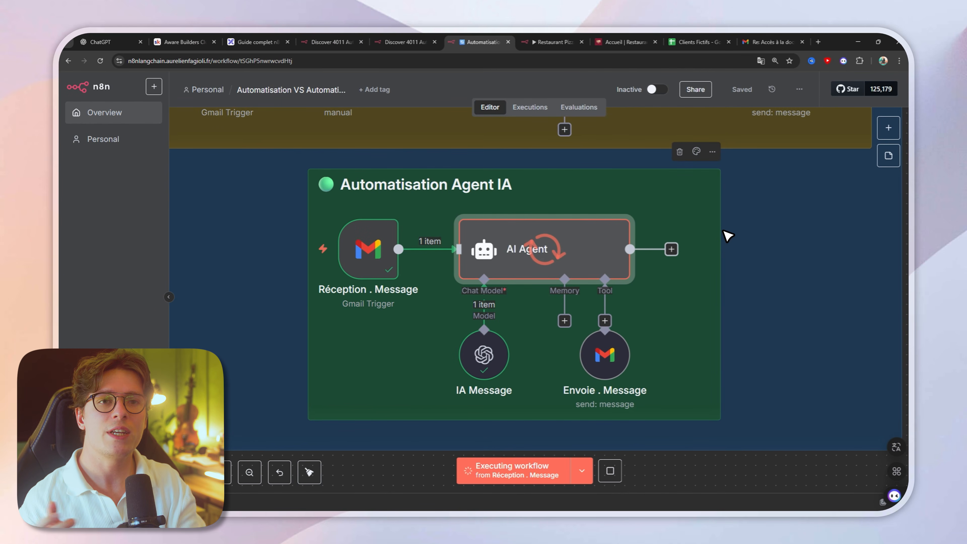
{"action": "mouse_move", "coordinate": [609, 360]}
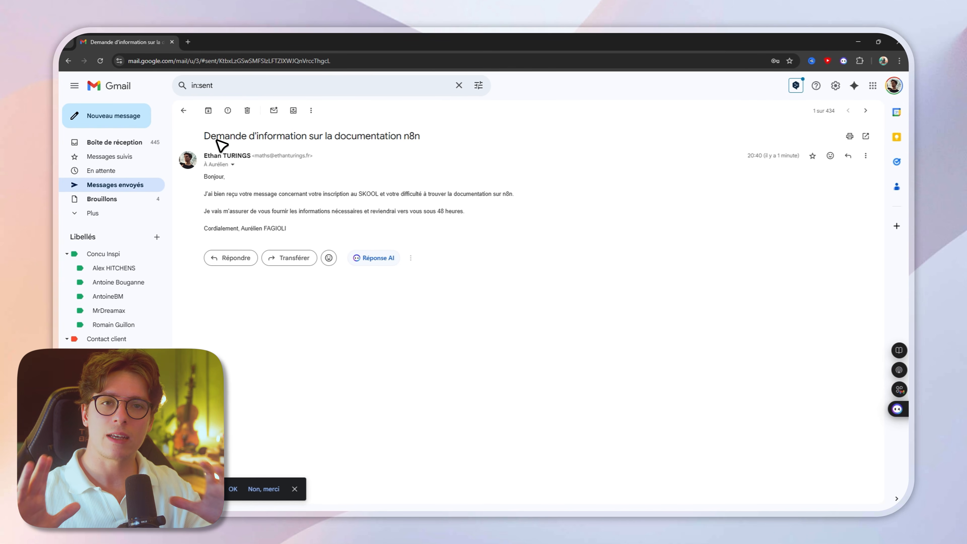
Step: Read the subject and body of the agent's email in Gmail's sent messages
{"action": "left_click_drag", "start_coordinate": [205, 136], "coordinate": [426, 136]}
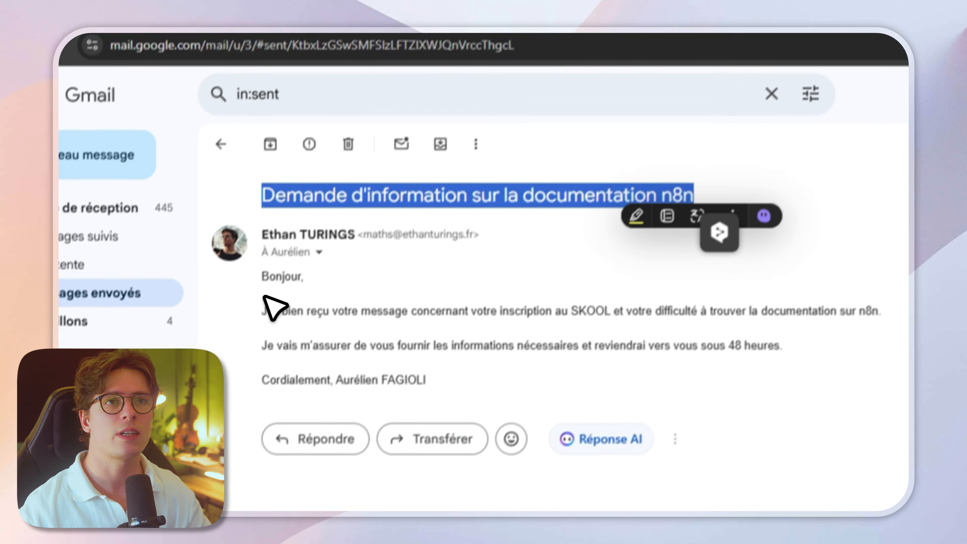
{"action": "left_click_drag", "start_coordinate": [257, 301], "coordinate": [383, 343]}
{"action": "left_click_drag", "start_coordinate": [674, 308], "coordinate": [792, 308]}
{"action": "mouse_move", "coordinate": [278, 342]}
{"action": "left_mouse_down"}
{"action": "mouse_move", "coordinate": [414, 342]}
{"action": "mouse_move", "coordinate": [403, 347]}
{"action": "left_mouse_up"}
{"action": "left_click", "coordinate": [466, 286]}
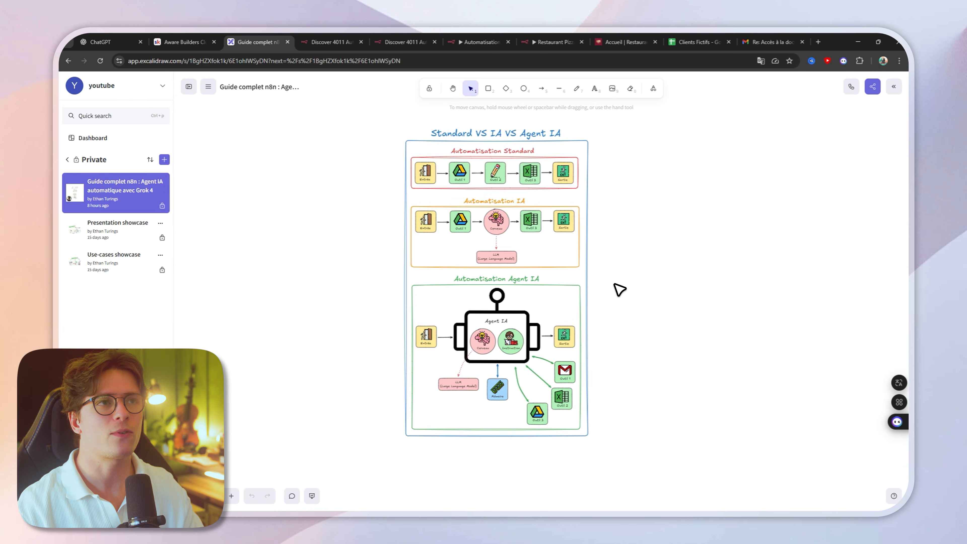
Step: Examine the Automatisation Standard and Automatisation IA diagrams in Excalidraw, and return to the n8n comparison workflow
{"action": "scroll", "coordinate": [495, 114], "scroll_direction": "up", "scroll_amount": 8}
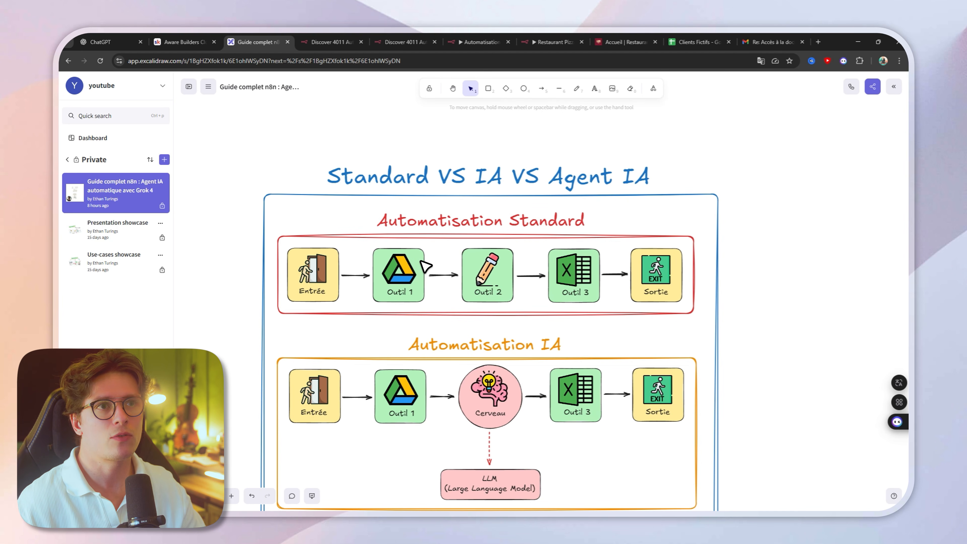
{"action": "scroll", "coordinate": [424, 266], "scroll_direction": "up", "scroll_amount": 2}
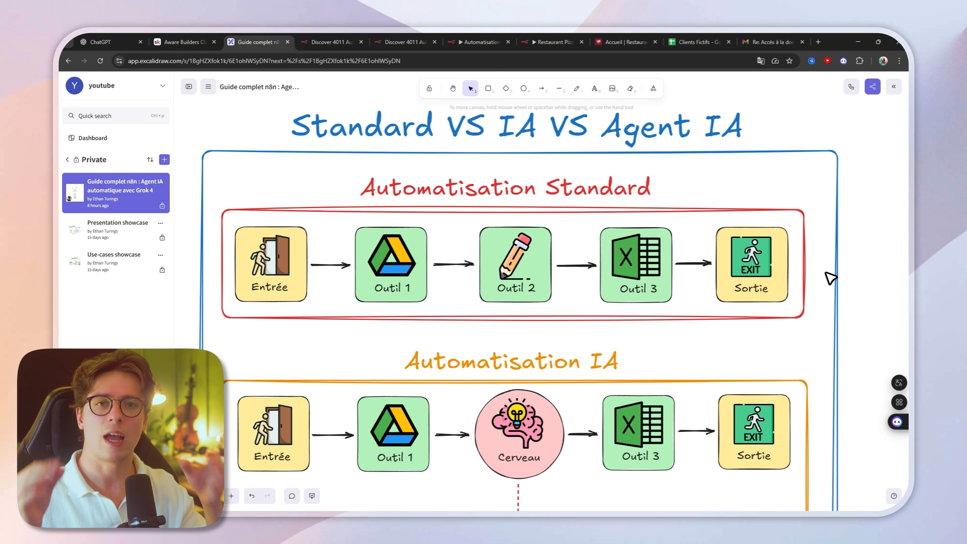
{"action": "scroll", "coordinate": [828, 278], "scroll_direction": "down", "scroll_amount": 5}
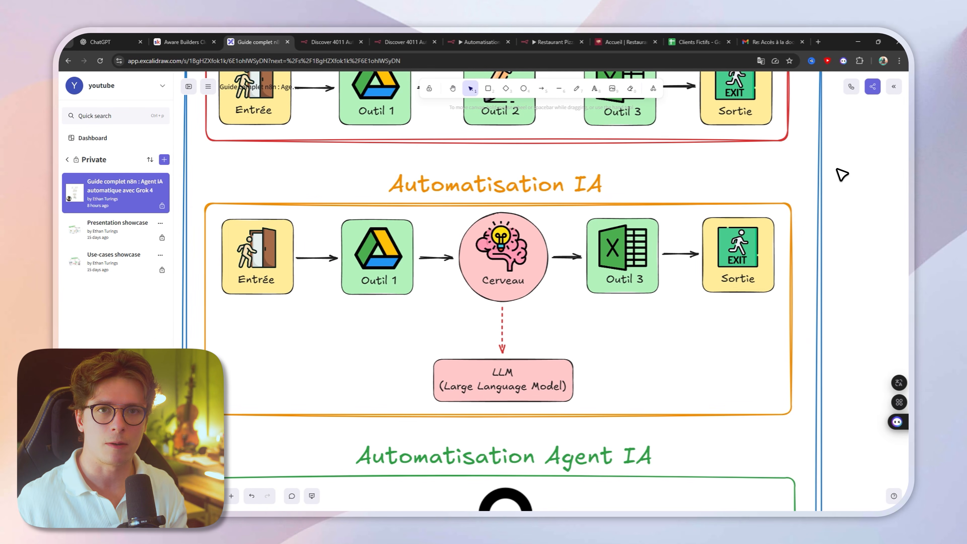
{"action": "left_click", "coordinate": [481, 41]}
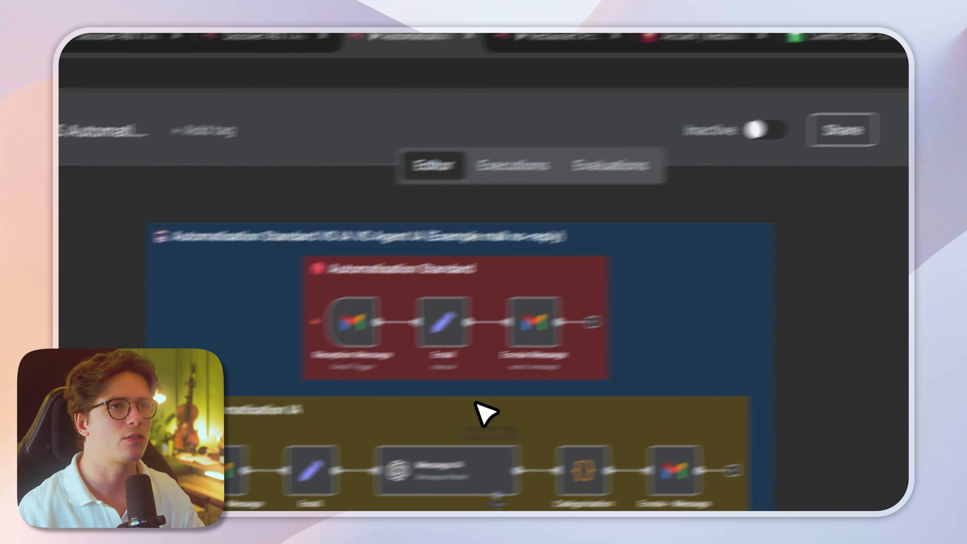
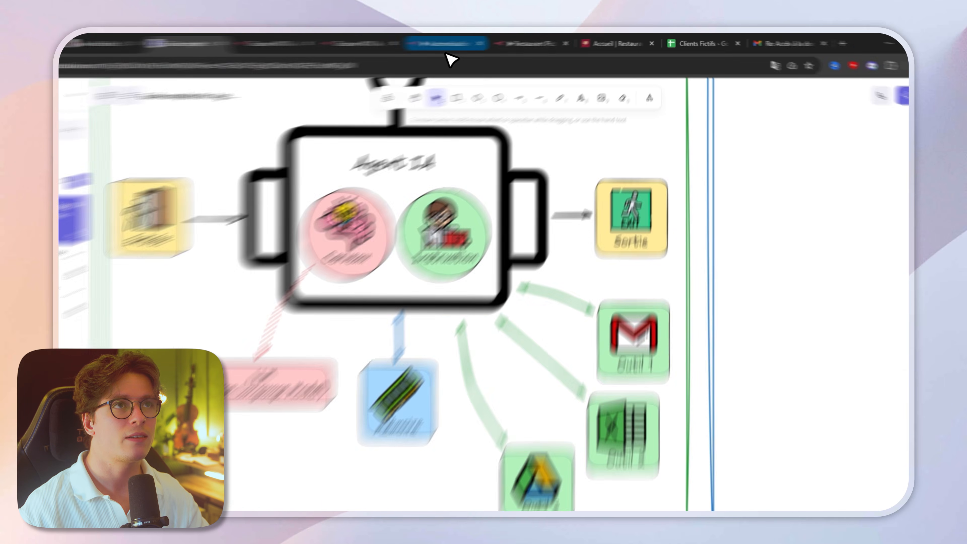
Step: Return to the n8n comparison workflow and browse the available app action nodes
{"action": "left_click", "coordinate": [480, 42]}
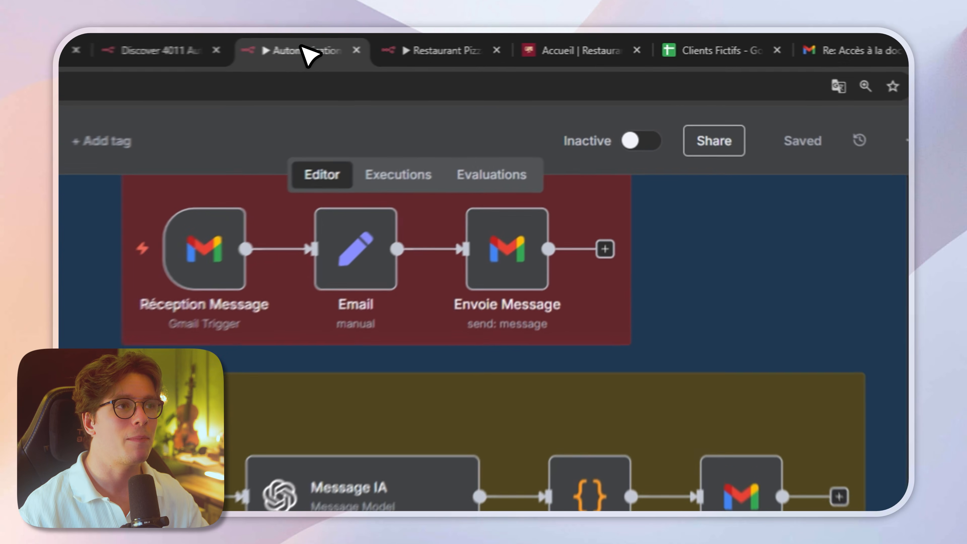
{"action": "left_click", "coordinate": [895, 124]}
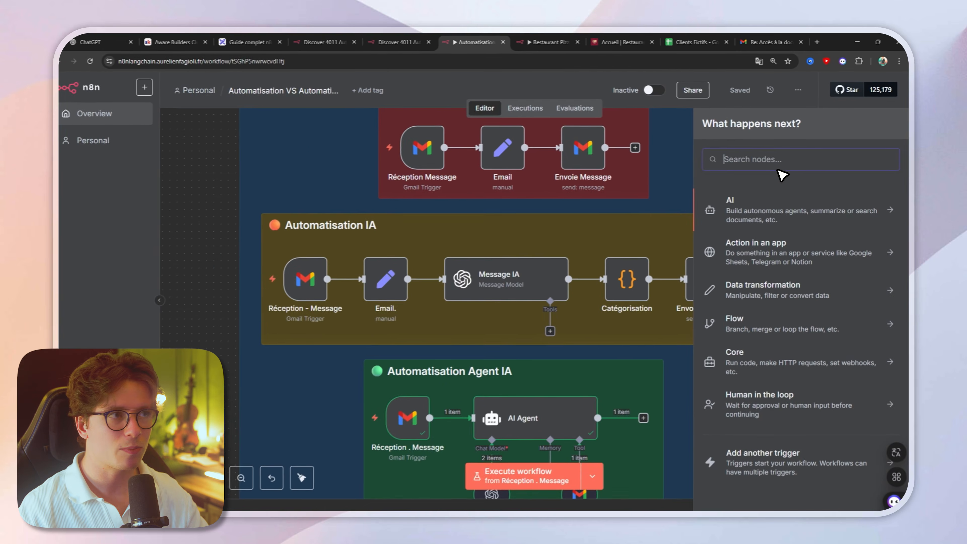
{"action": "left_click", "coordinate": [765, 242]}
{"action": "scroll", "coordinate": [766, 233], "scroll_direction": "down", "scroll_amount": 15}
{"action": "scroll", "coordinate": [766, 237], "scroll_direction": "down", "scroll_amount": 20}
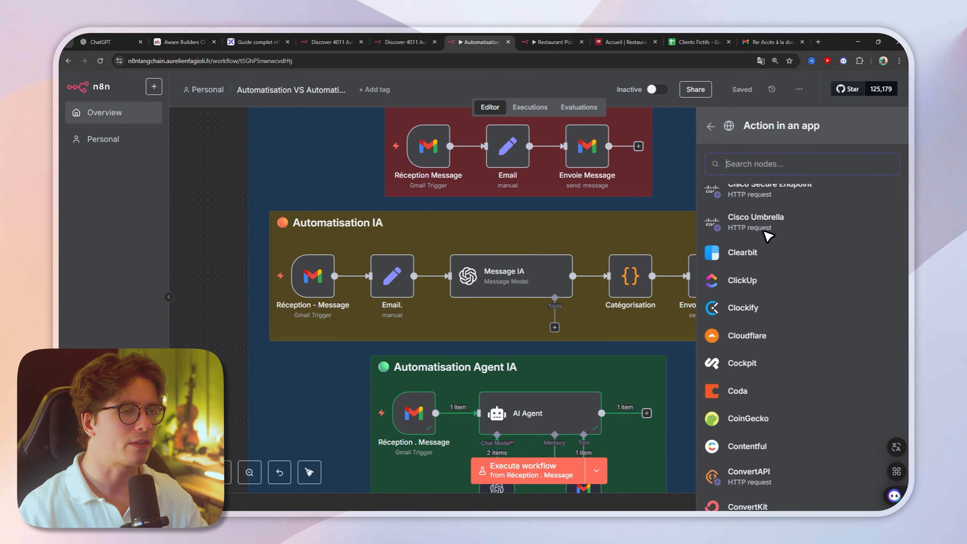
{"action": "scroll", "coordinate": [766, 237], "scroll_direction": "down", "scroll_amount": 3}
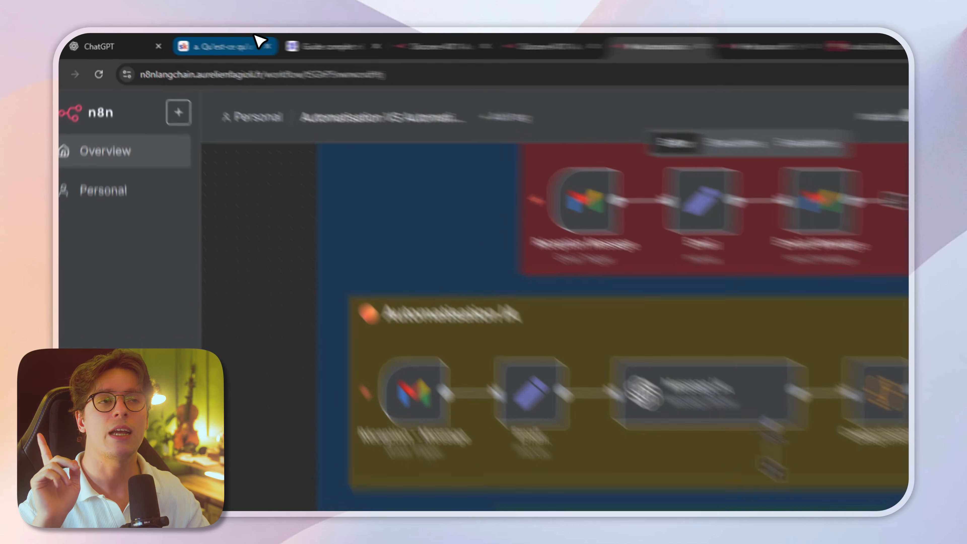
Step: Look through the Les Bases n8n lessons and the classroom's course and template offerings in Aware Builders Club
{"action": "left_click", "coordinate": [200, 42]}
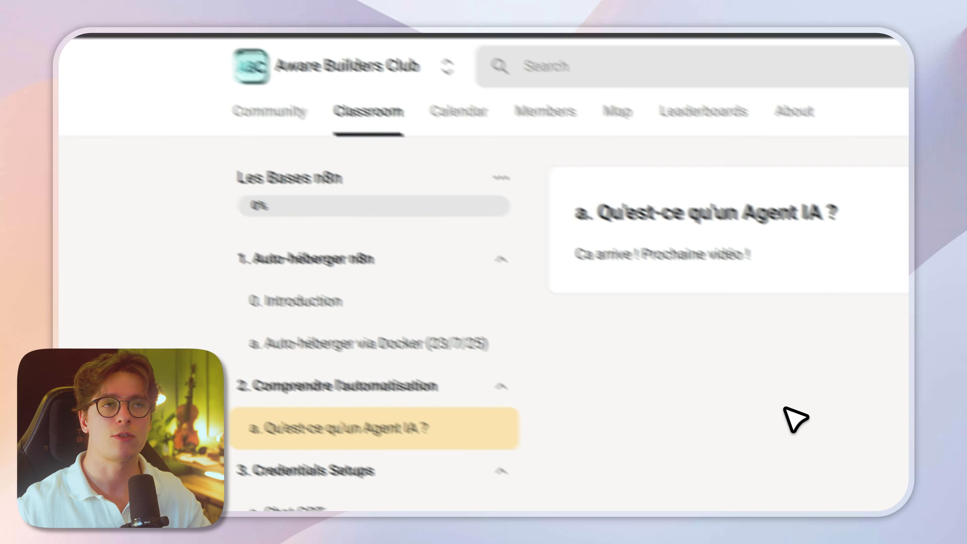
{"action": "left_click", "coordinate": [211, 262]}
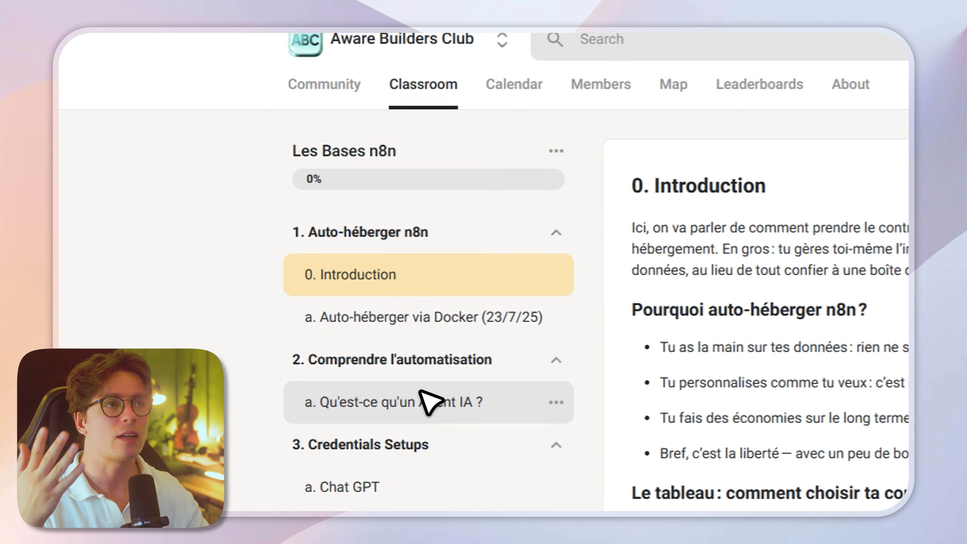
{"action": "left_click", "coordinate": [403, 332]}
{"action": "left_click", "coordinate": [424, 84]}
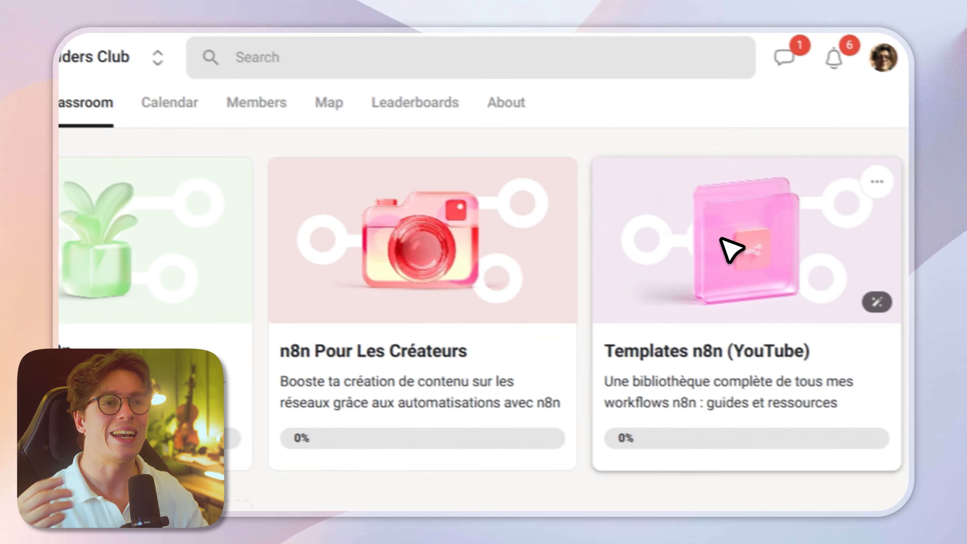
{"action": "left_click", "coordinate": [730, 249]}
{"action": "scroll", "coordinate": [637, 271], "scroll_direction": "down", "scroll_amount": 5}
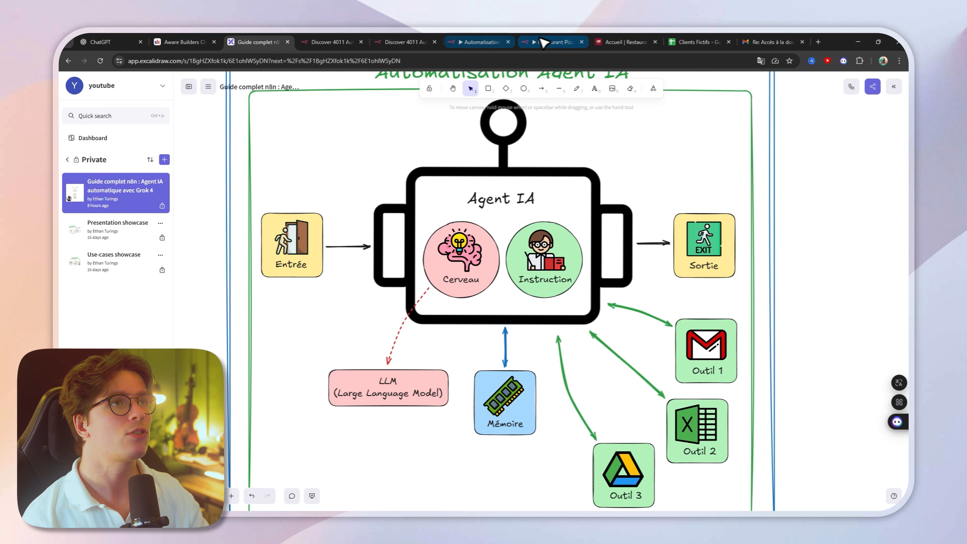
Step: Switch to the n8n website and review its homepage and features page
{"action": "left_click", "coordinate": [558, 41]}
{"action": "left_click", "coordinate": [398, 40]}
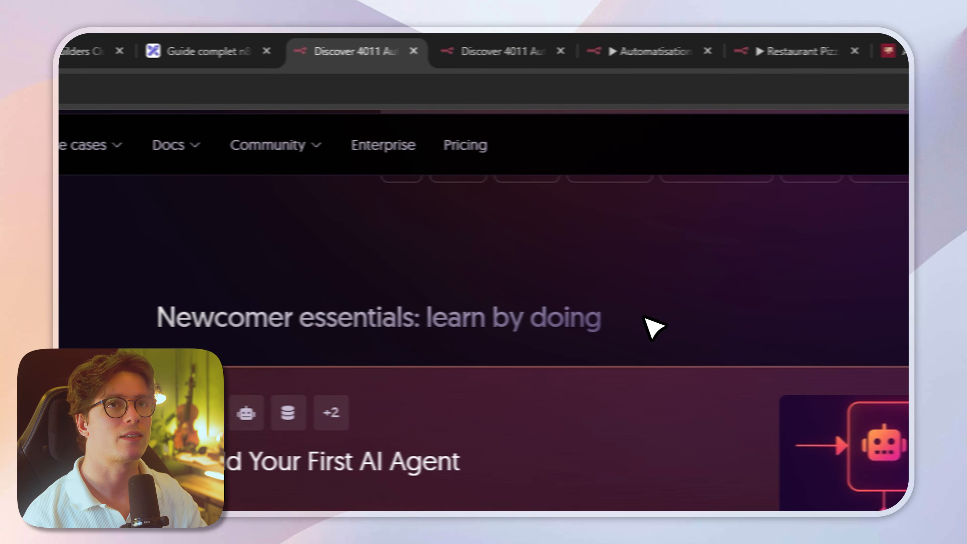
{"action": "scroll", "coordinate": [605, 324], "scroll_direction": "up", "scroll_amount": 5}
{"action": "left_click", "coordinate": [132, 146]}
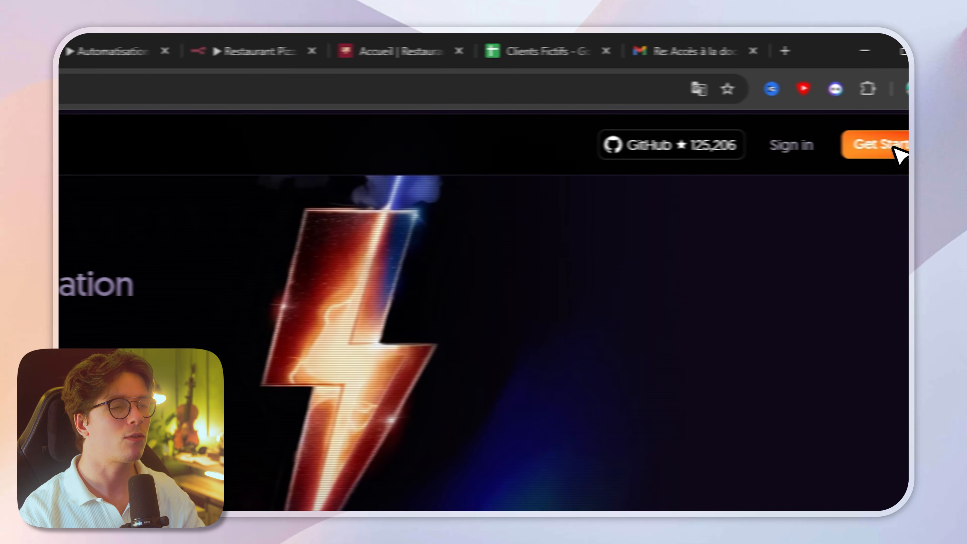
{"action": "left_click", "coordinate": [893, 148]}
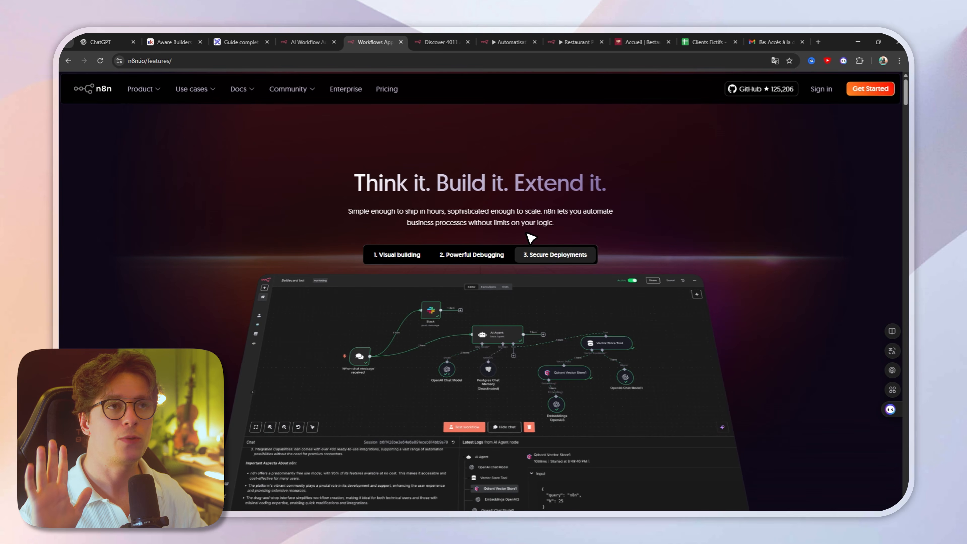
{"action": "scroll", "coordinate": [495, 267], "scroll_direction": "down", "scroll_amount": 2}
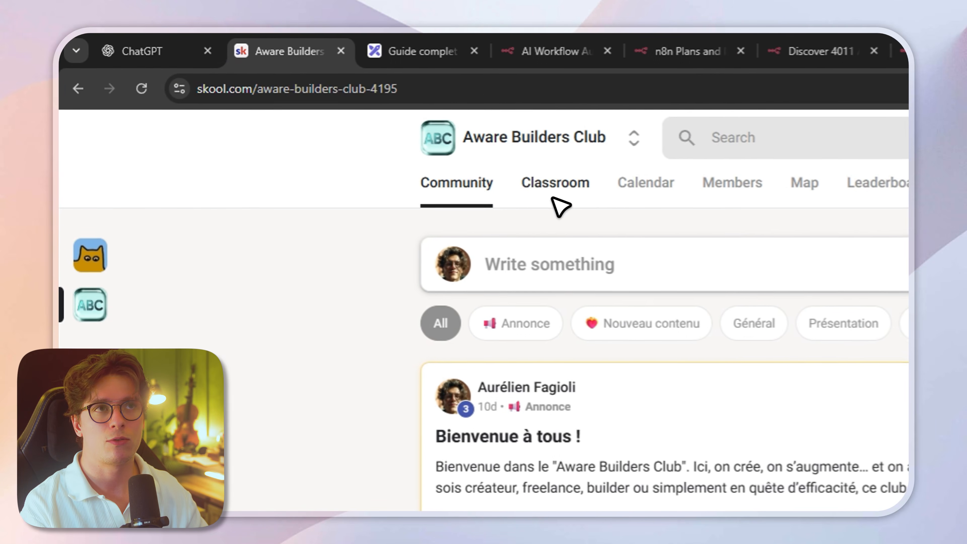
Step: Open the Auto-héberger via Docker lesson under Les Bases n8n and look through its video and diagram
{"action": "left_click", "coordinate": [555, 185]}
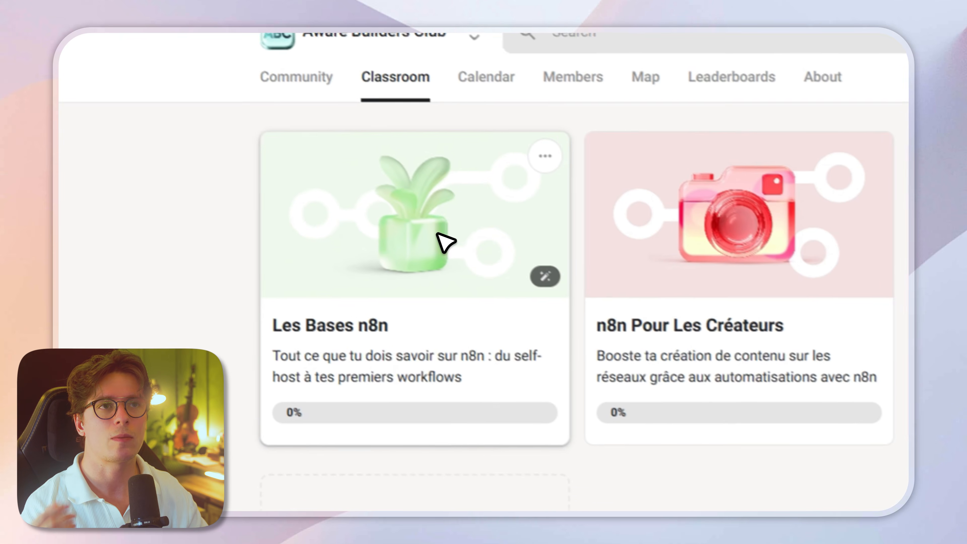
{"action": "left_click", "coordinate": [580, 331]}
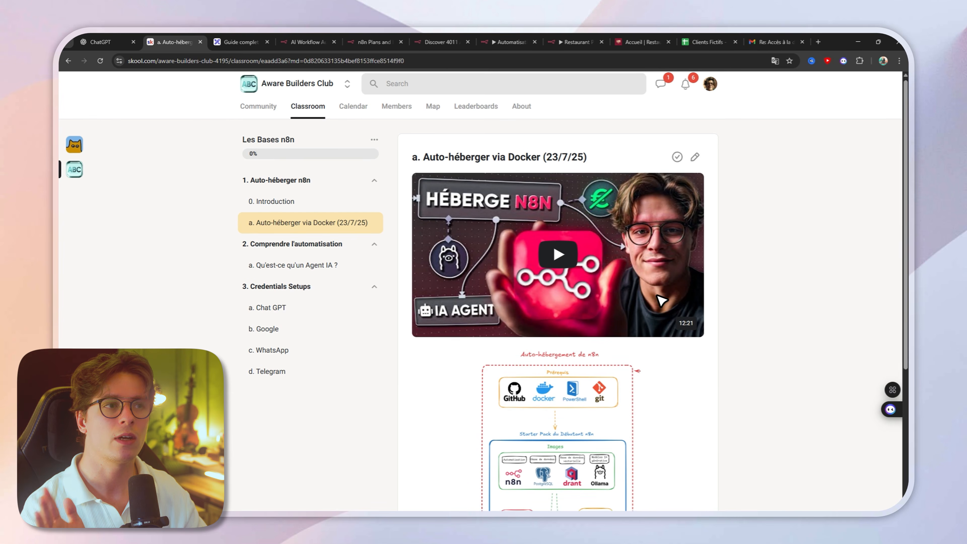
{"action": "scroll", "coordinate": [661, 301], "scroll_direction": "down", "scroll_amount": 5}
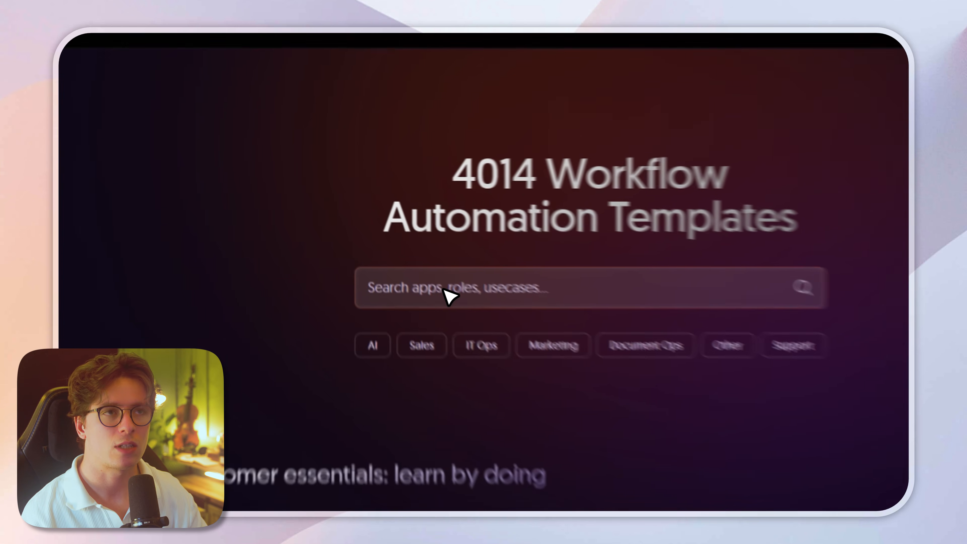
Step: Search n8n's workflow templates for "tiktok" and look at the Generate AI Viral Videos with Seedance template
{"action": "left_click", "coordinate": [423, 242]}
{"action": "type", "text": "t"}
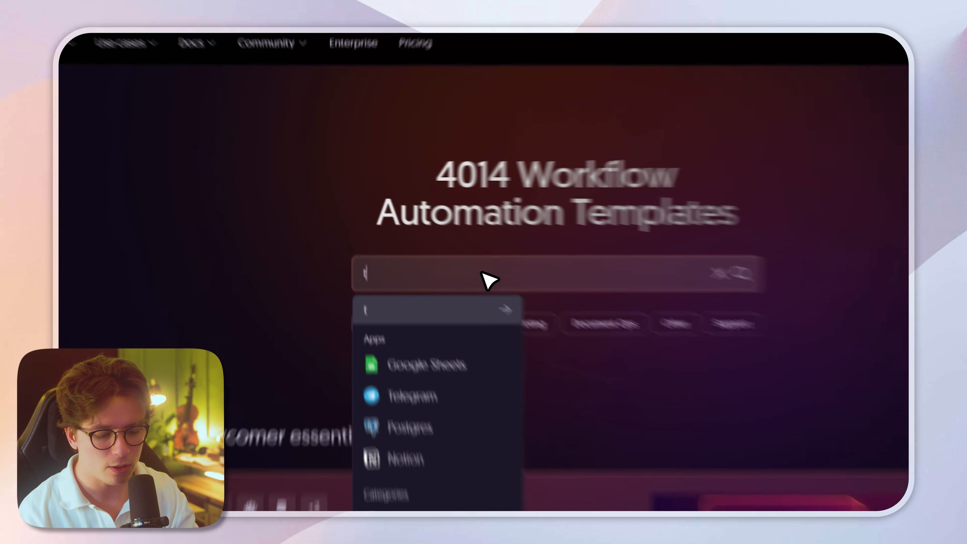
{"action": "type", "text": "iktok"}
{"action": "key", "text": "Return"}
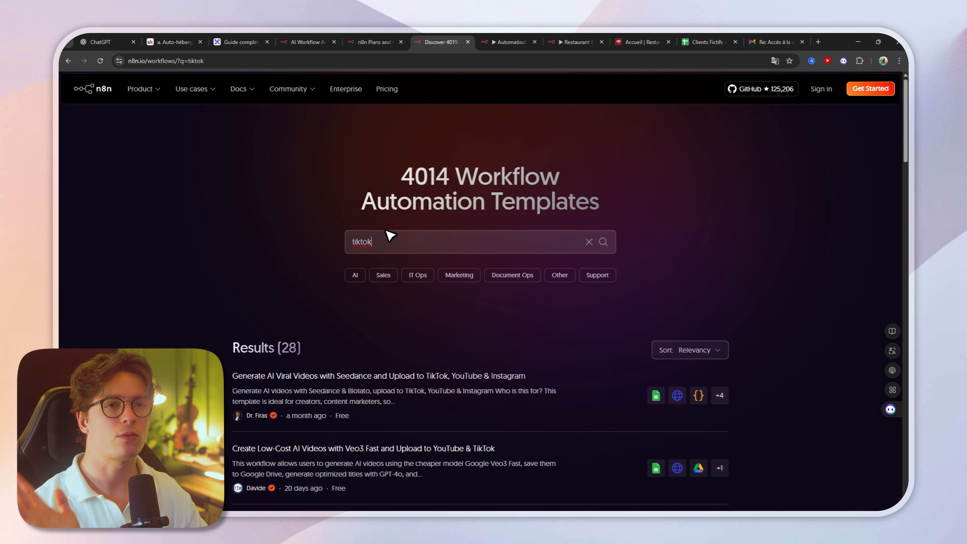
{"action": "scroll", "coordinate": [254, 250], "scroll_direction": "down", "scroll_amount": 3}
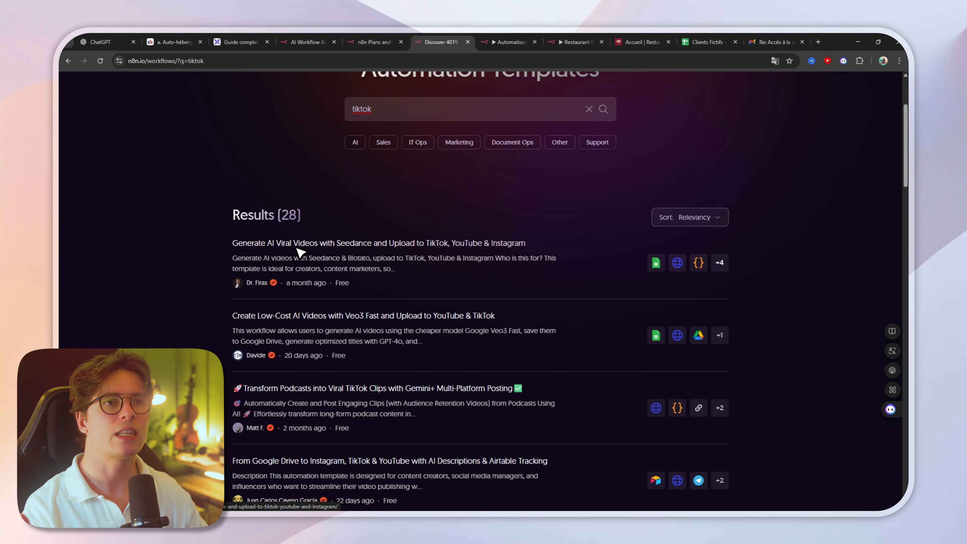
{"action": "left_click", "coordinate": [293, 248]}
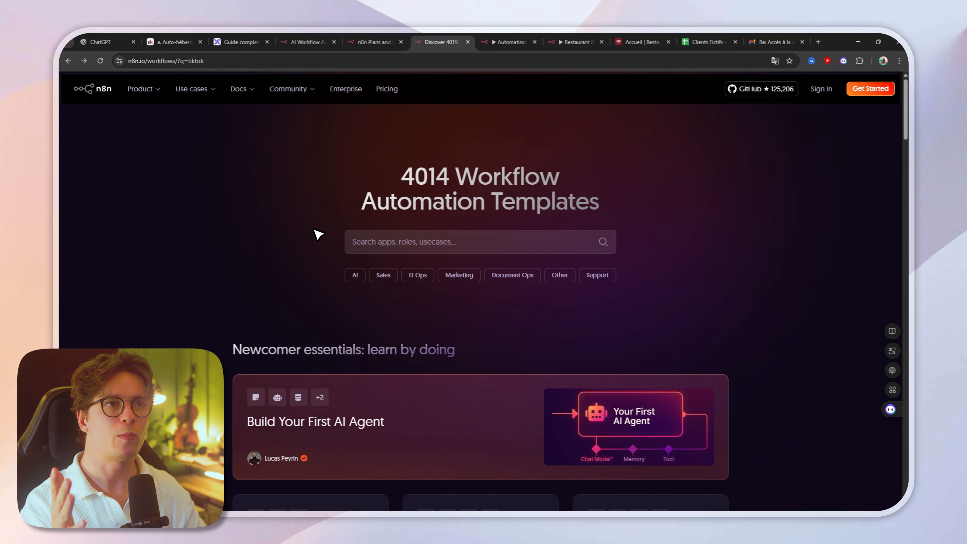
{"action": "scroll", "coordinate": [316, 234], "scroll_direction": "down", "scroll_amount": 5}
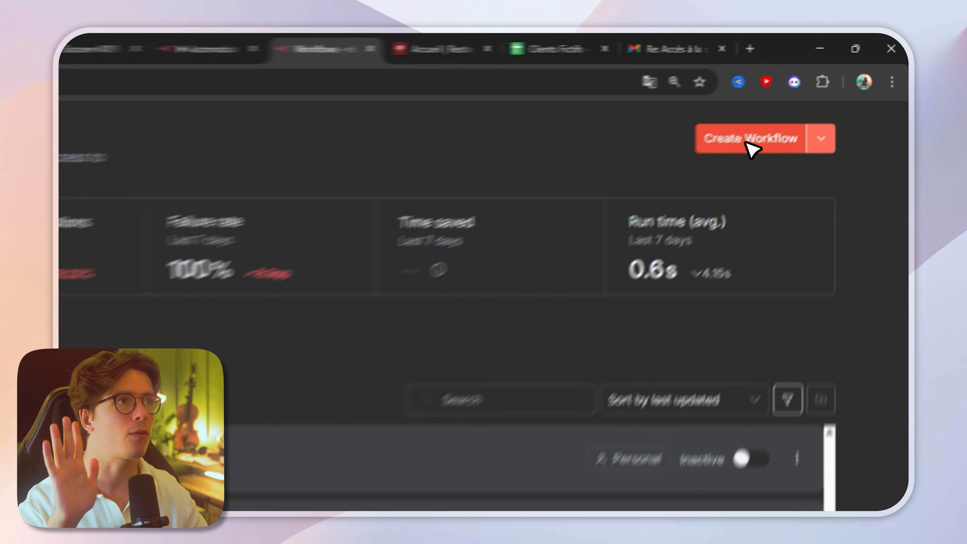
Step: Create a new n8n workflow, add an AI Agent node with its chat trigger, and return to the canvas
{"action": "left_click", "coordinate": [817, 96]}
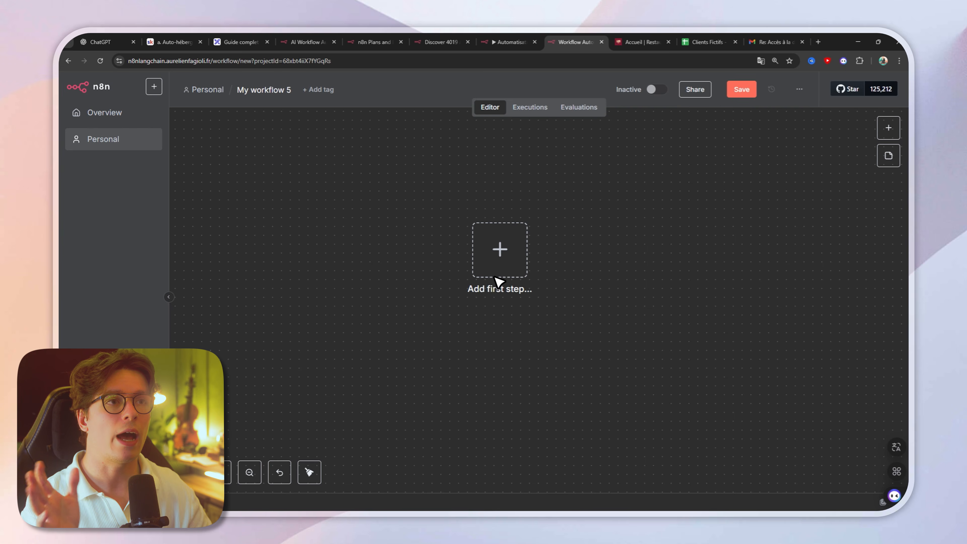
{"action": "left_click", "coordinate": [498, 250]}
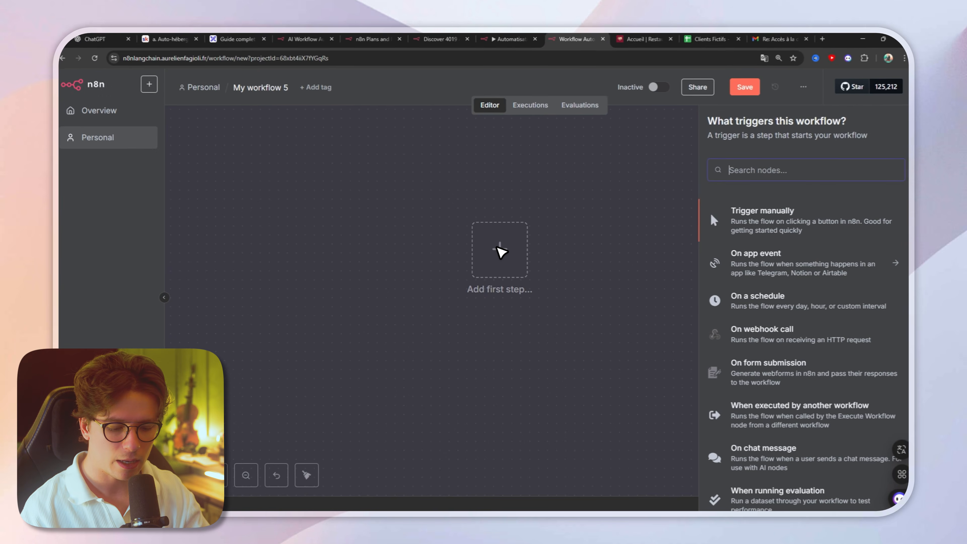
{"action": "type", "text": "ai a"}
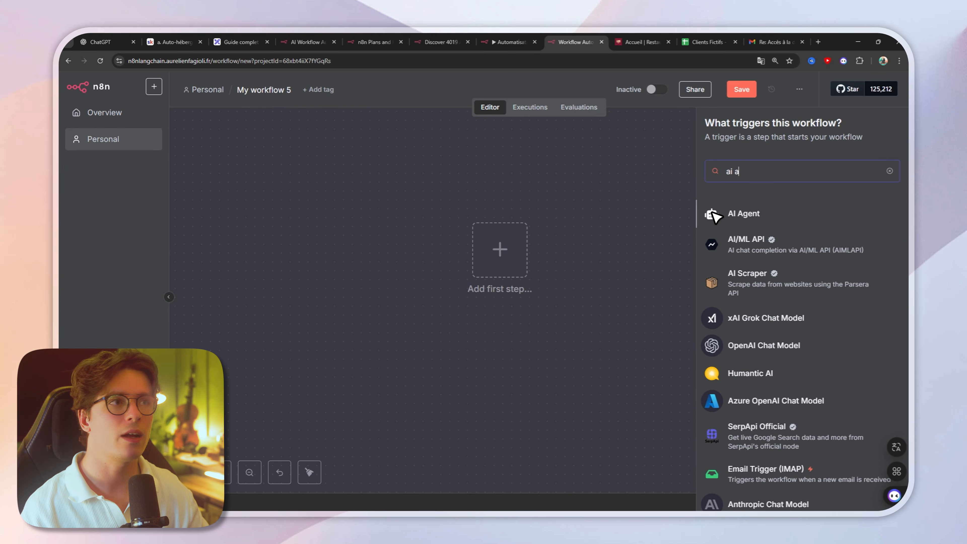
{"action": "left_click", "coordinate": [723, 214]}
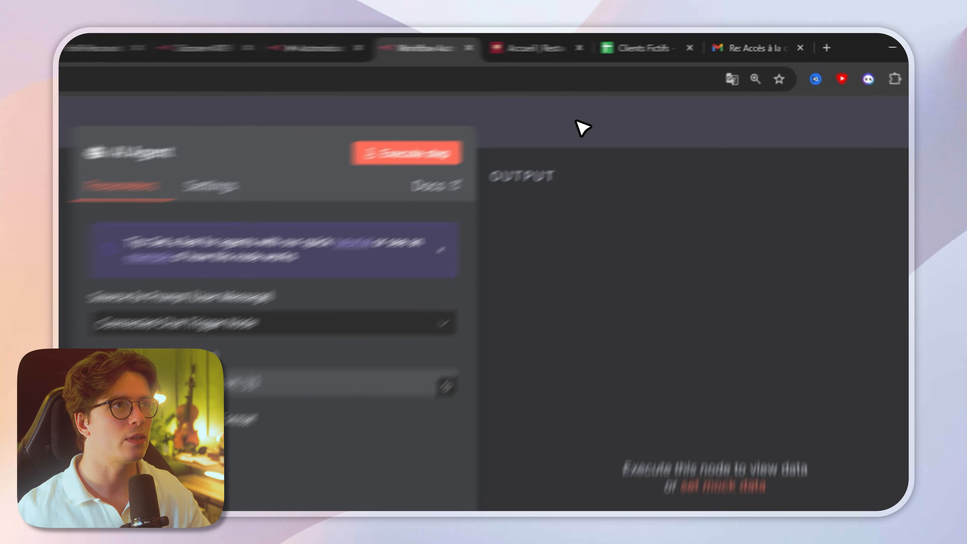
{"action": "left_click", "coordinate": [677, 98]}
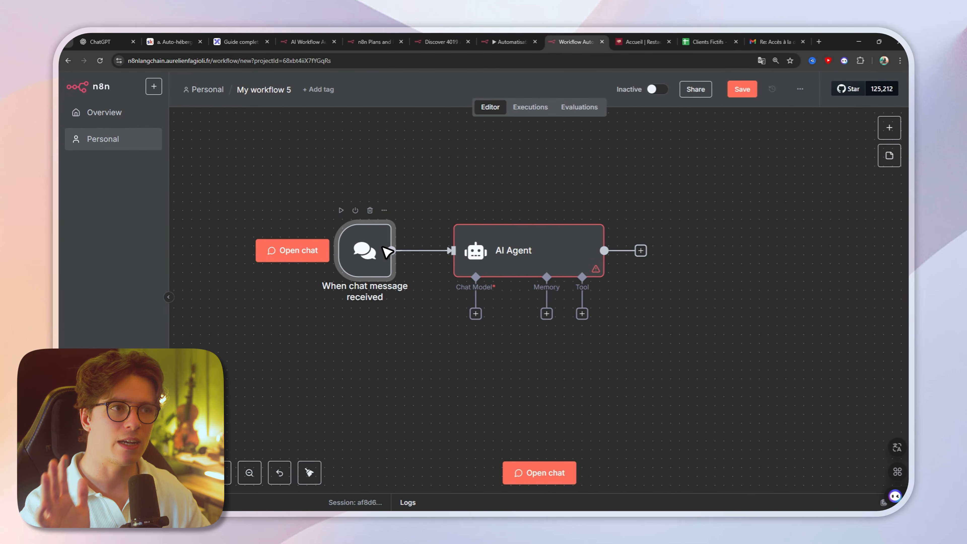
Step: Open the workflow's chat and send the test message "salut l'ia !" to the agent
{"action": "left_click", "coordinate": [559, 474]}
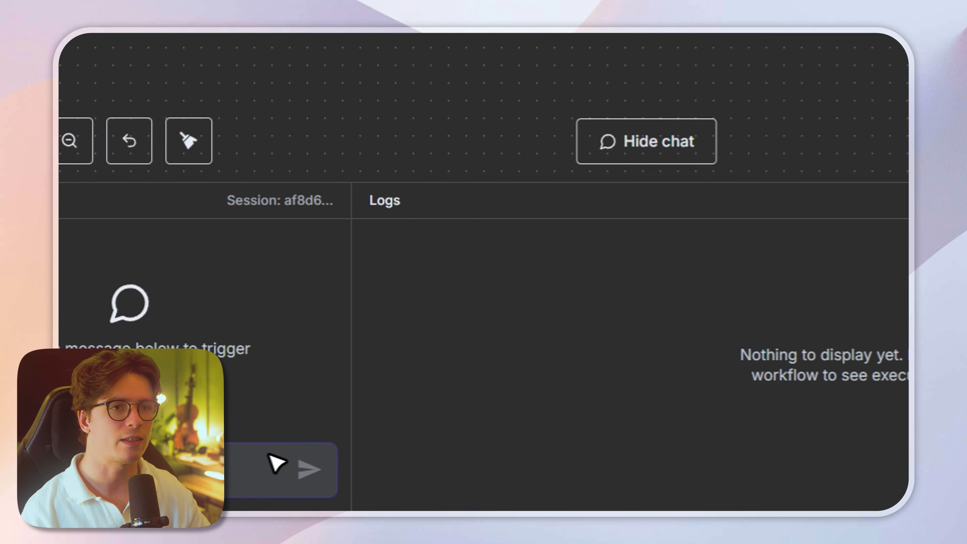
{"action": "type", "text": "salut l'ia !"}
{"action": "key", "text": "Return"}
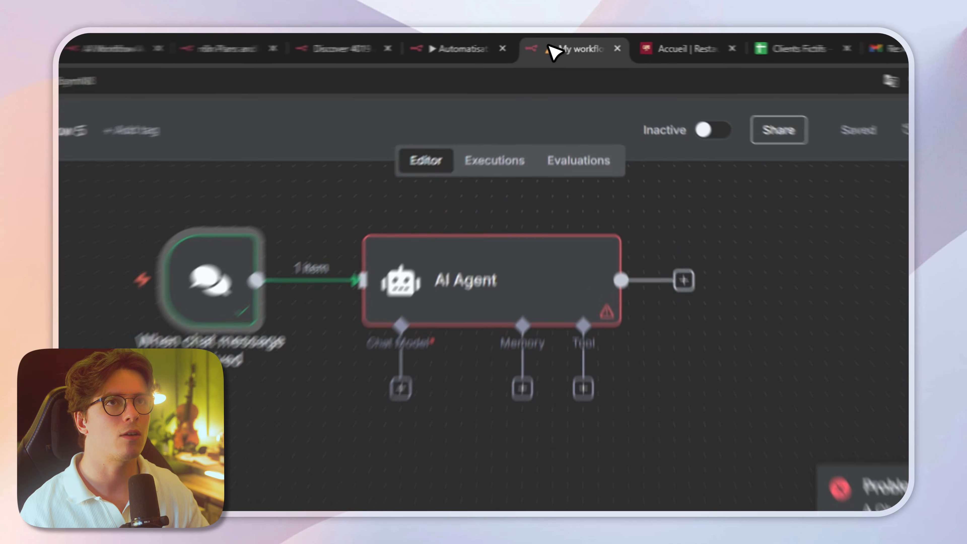
Step: Move the My workflow 5 browser tab next to the Excalidraw tab
{"action": "left_click_drag", "start_coordinate": [563, 42], "coordinate": [315, 45]}
{"action": "left_click", "coordinate": [268, 51]}
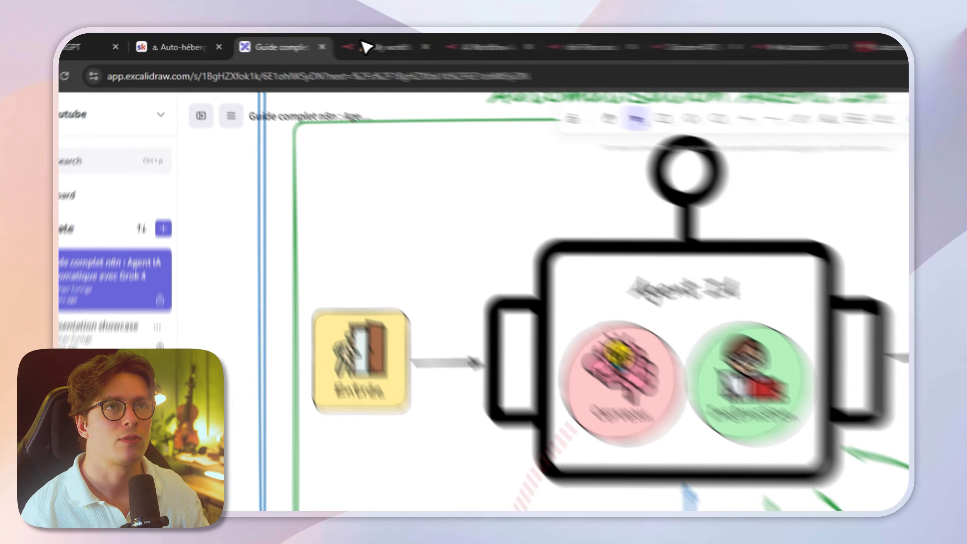
{"action": "left_click", "coordinate": [479, 37]}
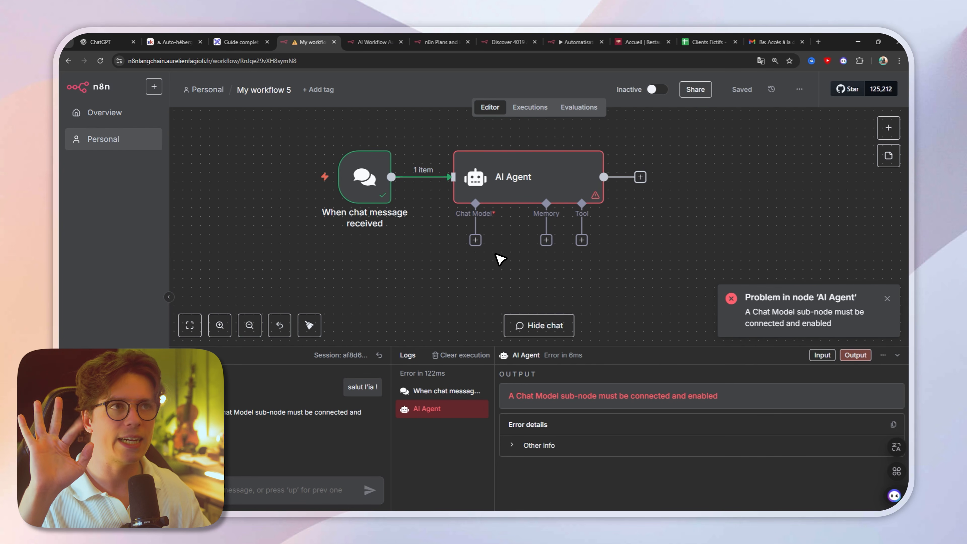
Step: Compare the AI Agent node's Chat Model, Memory and Tool connectors with the Agent IA diagram in Excalidraw
{"action": "scroll", "coordinate": [552, 224], "scroll_direction": "up", "scroll_amount": 5}
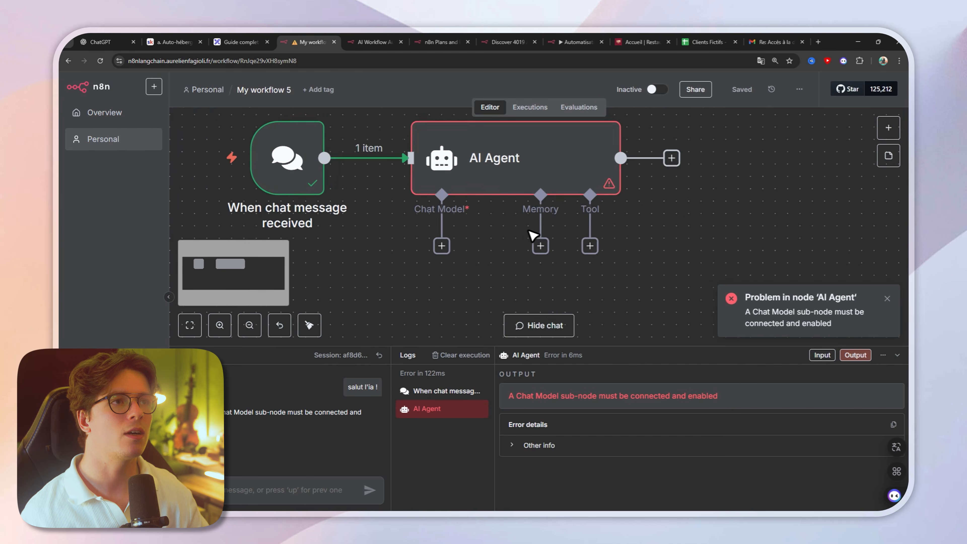
{"action": "scroll", "coordinate": [552, 227], "scroll_direction": "down", "scroll_amount": 2}
{"action": "left_click", "coordinate": [245, 41]}
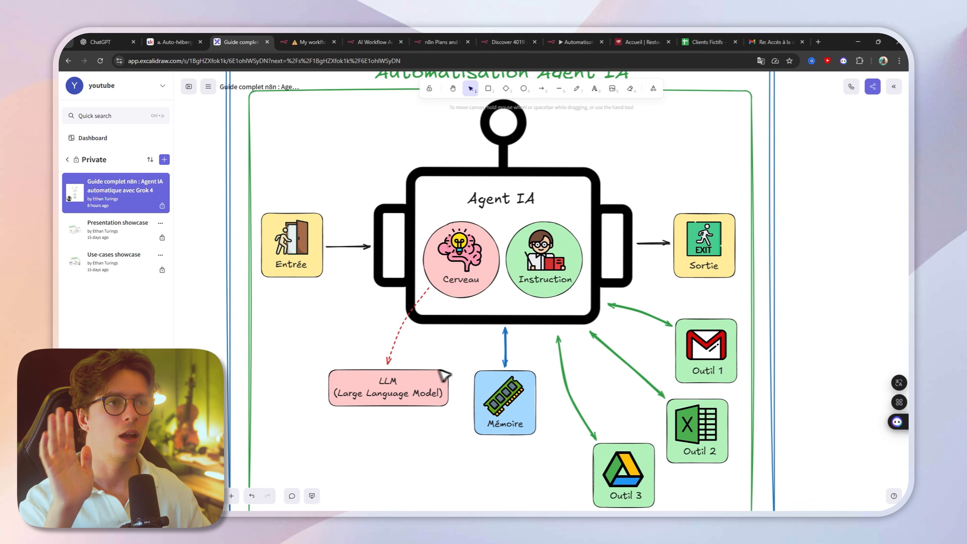
{"action": "left_click", "coordinate": [310, 42]}
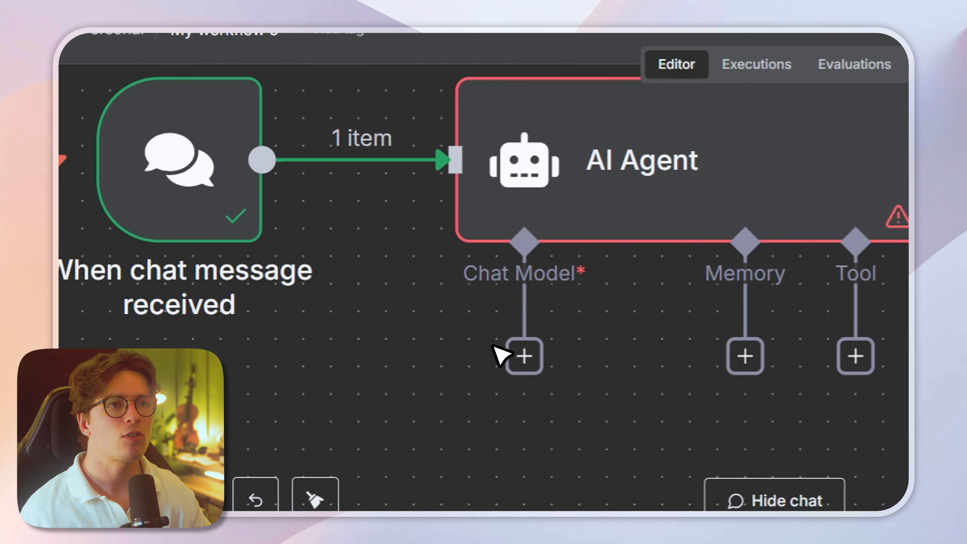
Step: Attach an OpenAI Chat Model to the AI Agent's Chat Model connector and open the new node's parameters
{"action": "left_click", "coordinate": [524, 356]}
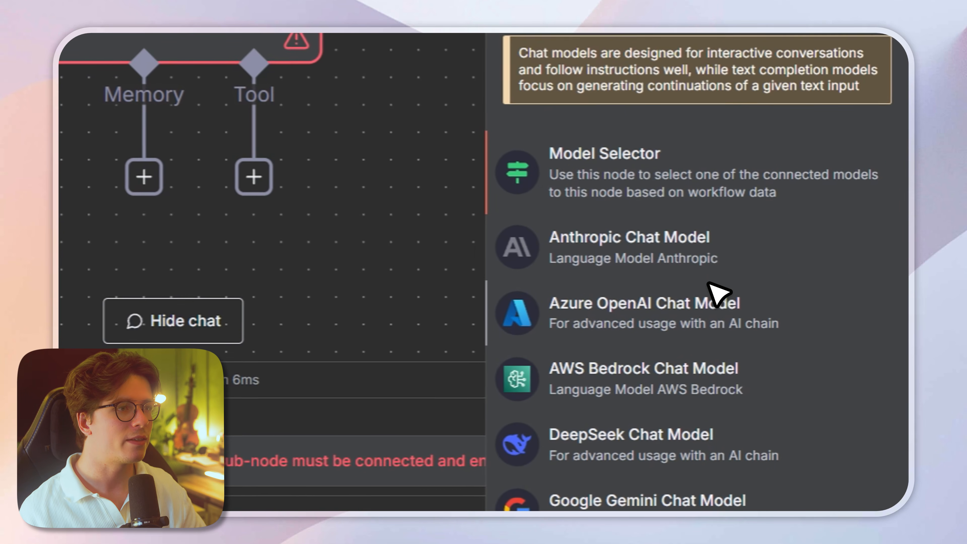
{"action": "scroll", "coordinate": [814, 311], "scroll_direction": "down", "scroll_amount": 5}
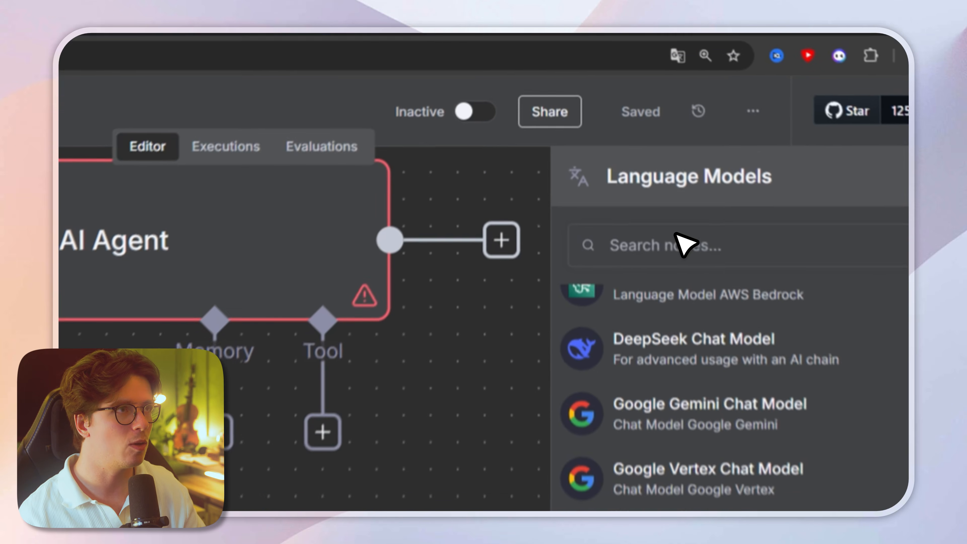
{"action": "left_click", "coordinate": [675, 234]}
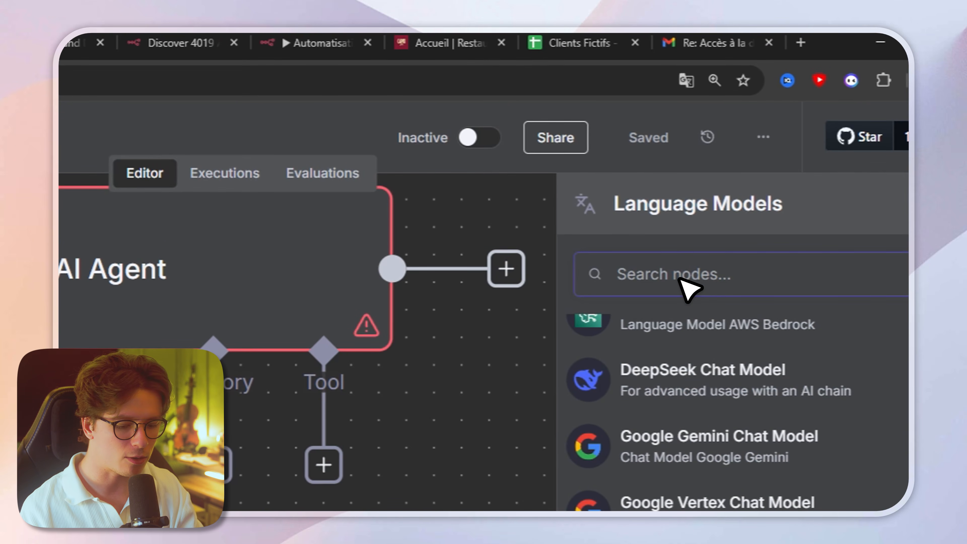
{"action": "type", "text": "open"}
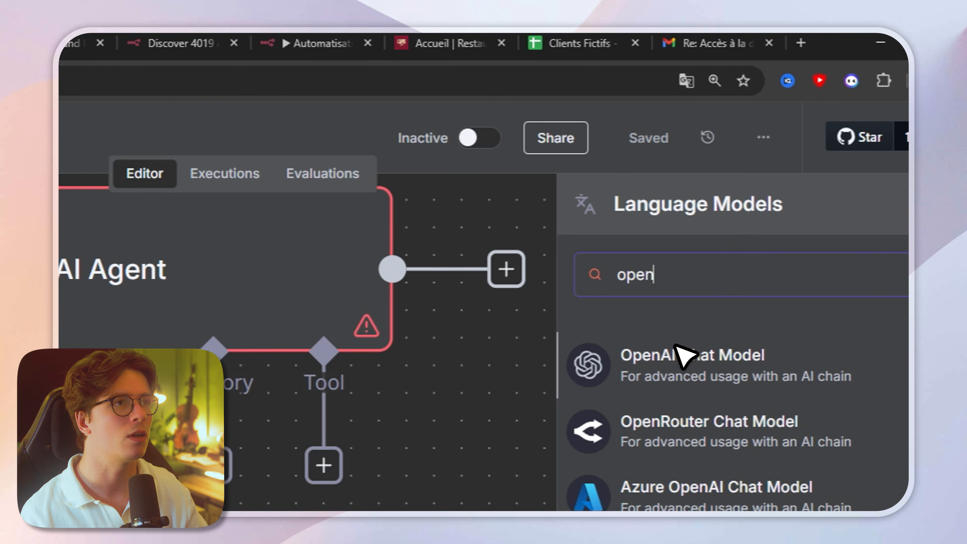
{"action": "left_click", "coordinate": [675, 348]}
{"action": "left_click", "coordinate": [416, 144]}
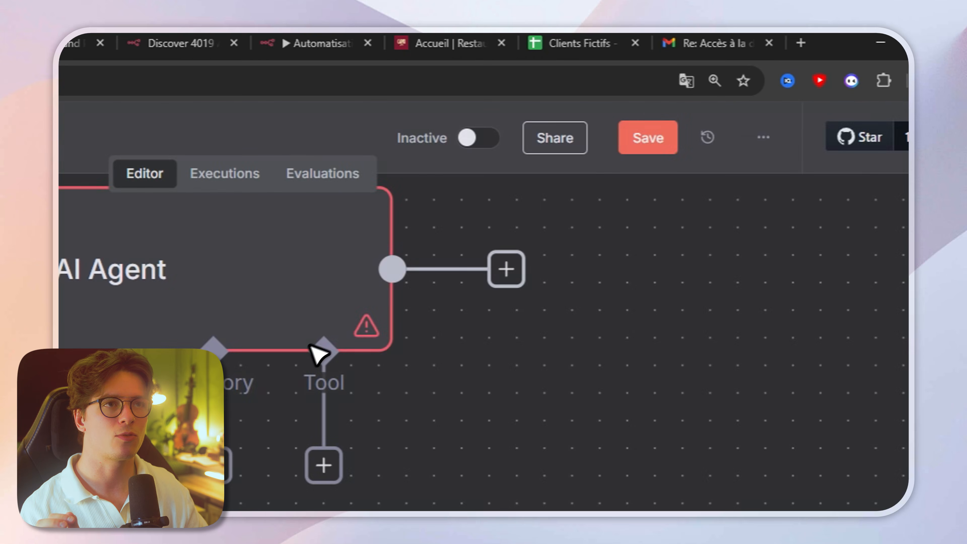
{"action": "scroll", "coordinate": [434, 348], "scroll_direction": "down", "scroll_amount": 5}
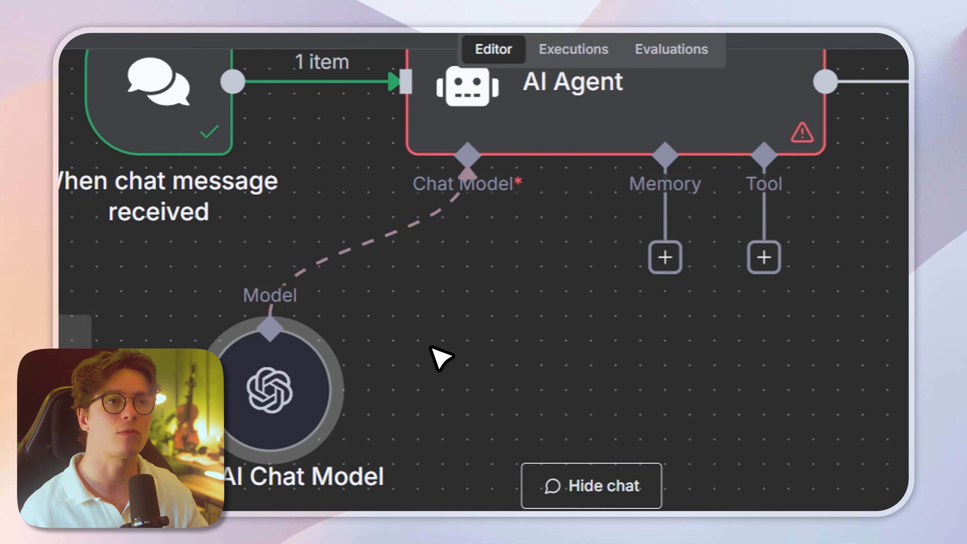
{"action": "right_click", "coordinate": [318, 375]}
{"action": "double_click", "coordinate": [317, 377]}
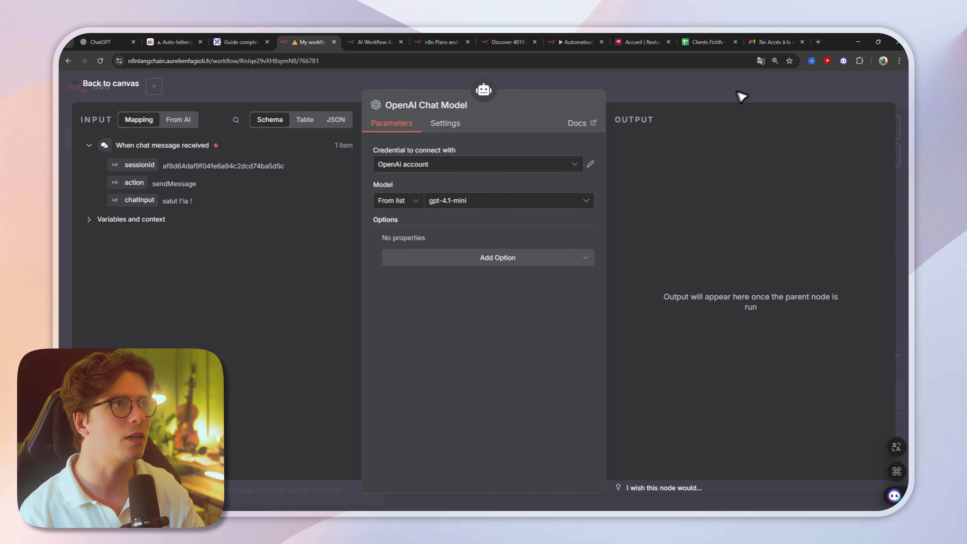
Step: Search the web for "open ai" in a new tab and open the OpenAI Platform login page
{"action": "left_click", "coordinate": [818, 42]}
{"action": "type", "text": "open ai"}
{"action": "key", "text": "Return"}
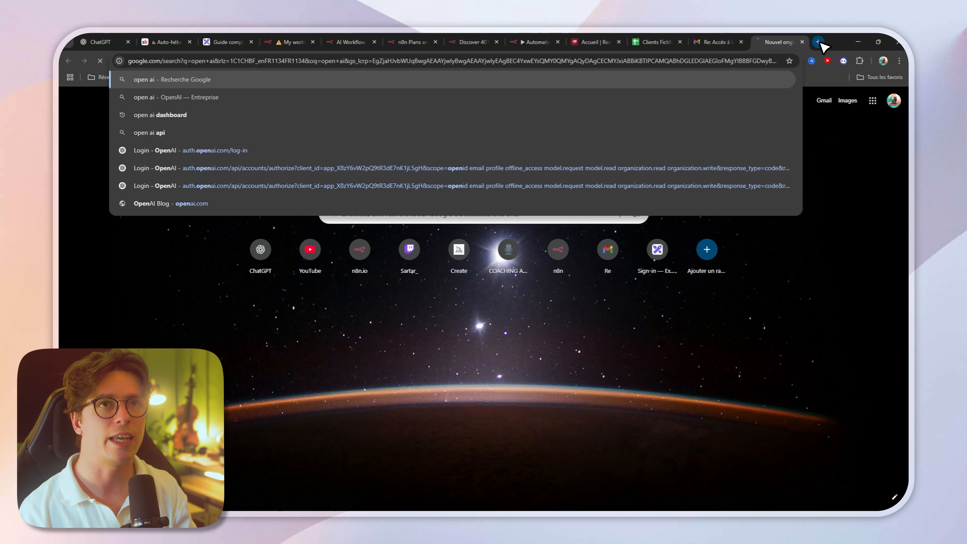
{"action": "left_click", "coordinate": [205, 264]}
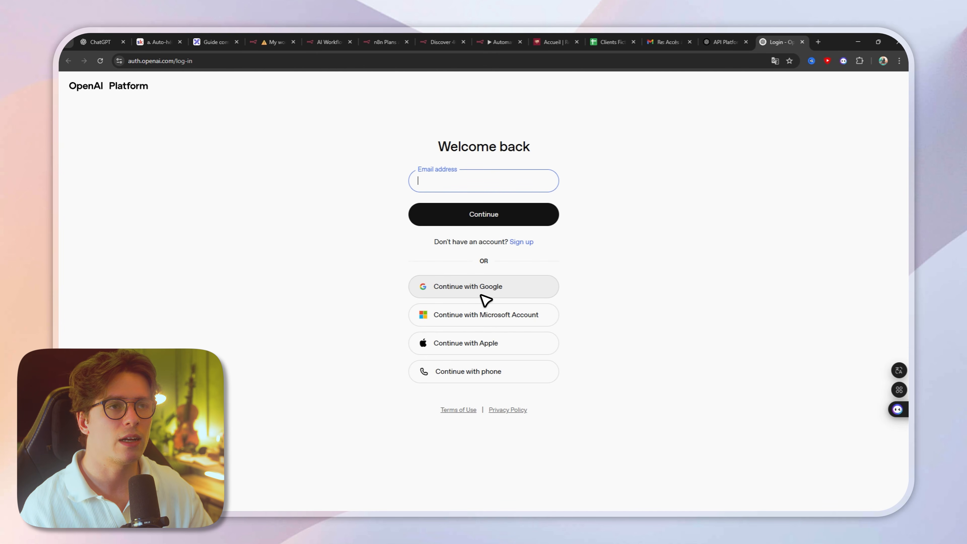
Step: Sign in with Google and submit the profile form with the account holder's full name and birthday
{"action": "left_click", "coordinate": [491, 297]}
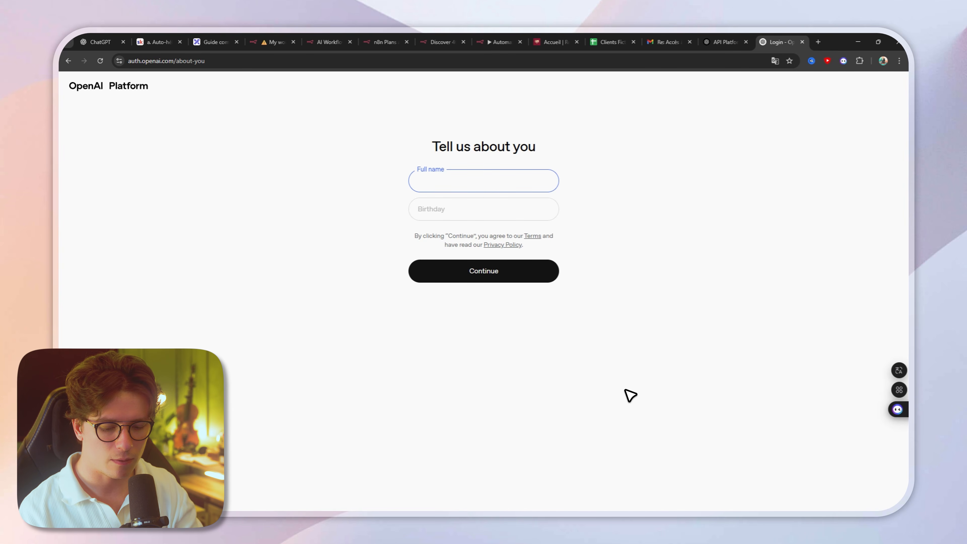
{"action": "type", "text": "Aurélien"}
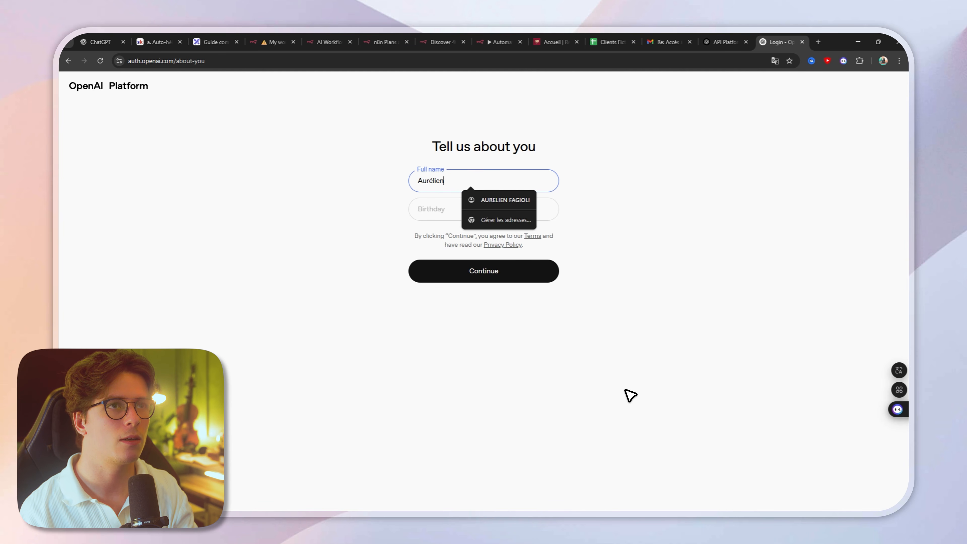
{"action": "left_click", "coordinate": [517, 270]}
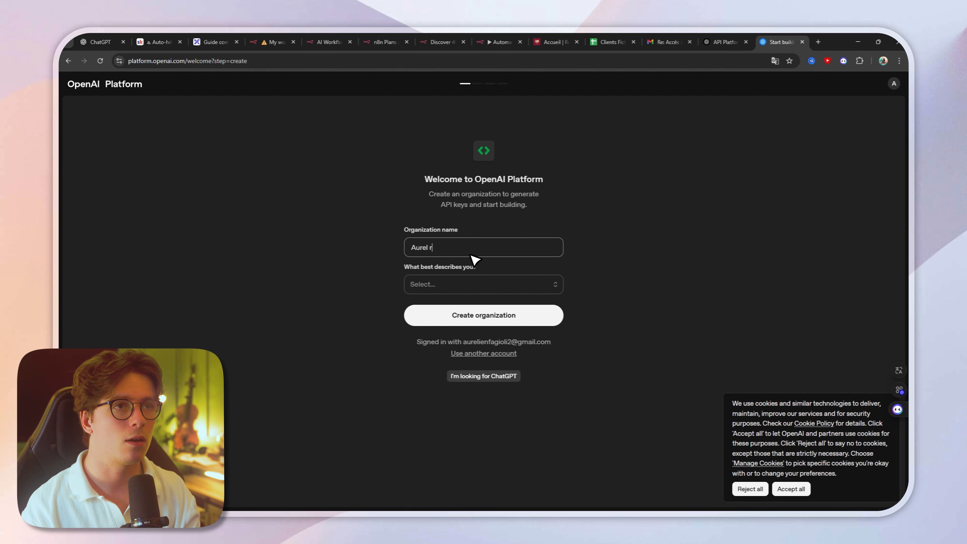
Step: Create the OpenAI organization by entering its name and choosing Not technical as the description
{"action": "key", "text": "BackSpace"}
{"action": "type", "text": "Orga"}
{"action": "left_click", "coordinate": [460, 285]}
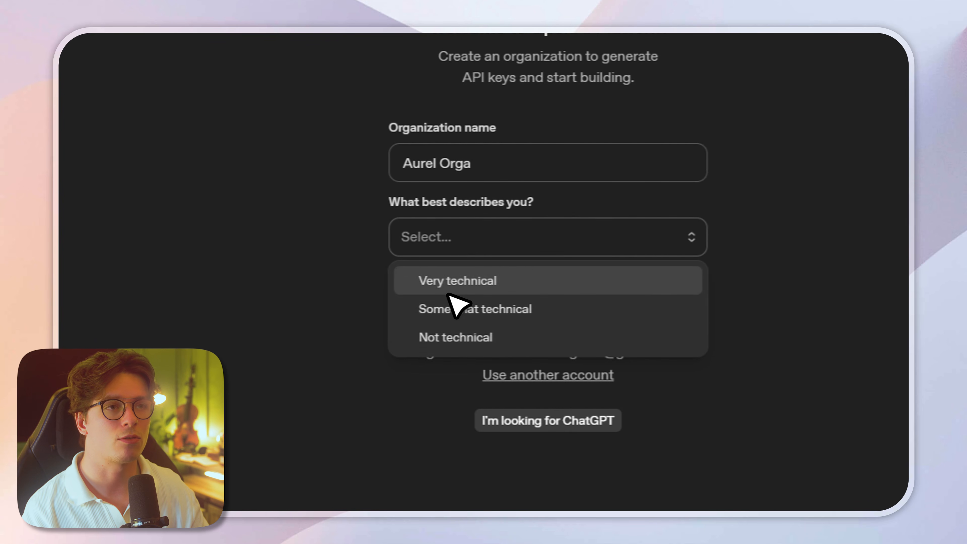
{"action": "left_click", "coordinate": [460, 335]}
{"action": "left_click", "coordinate": [495, 295]}
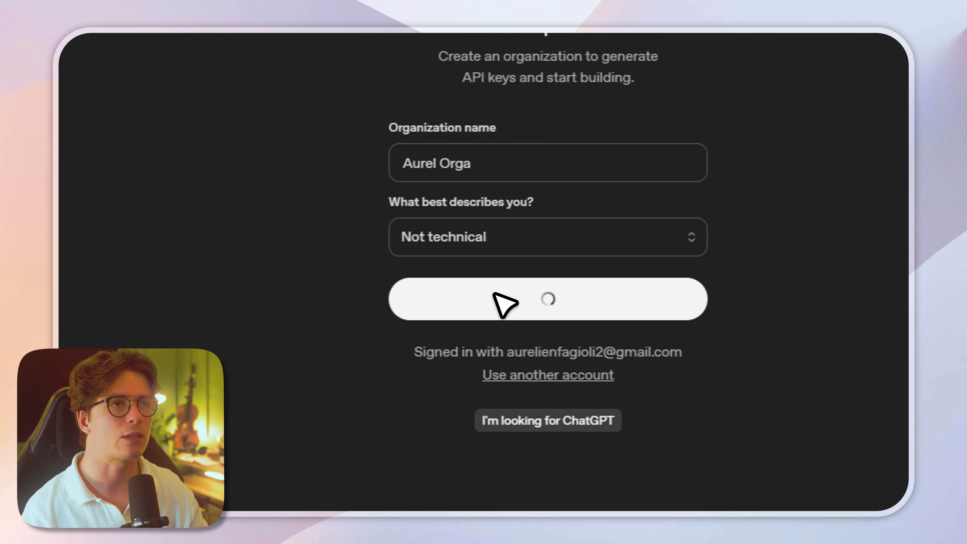
Step: Skip the team invitations, generate an API key named "My Test Key" in Default project, and continue to the credits page
{"action": "left_click", "coordinate": [486, 340]}
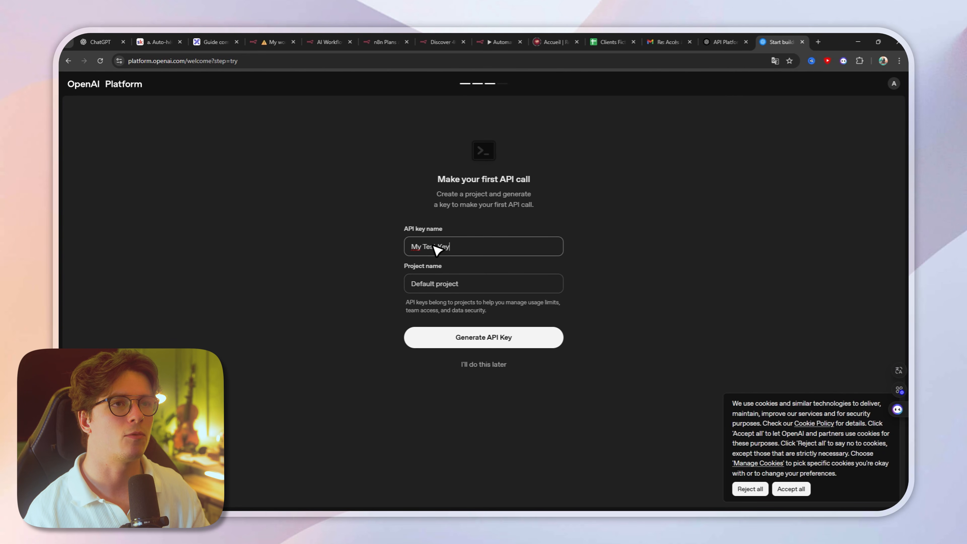
{"action": "left_click", "coordinate": [472, 340]}
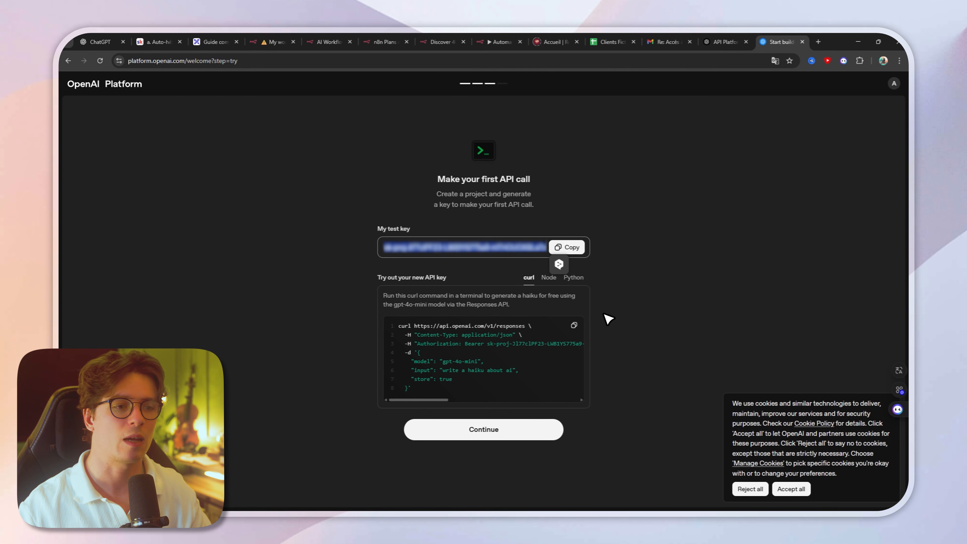
{"action": "left_click", "coordinate": [469, 431]}
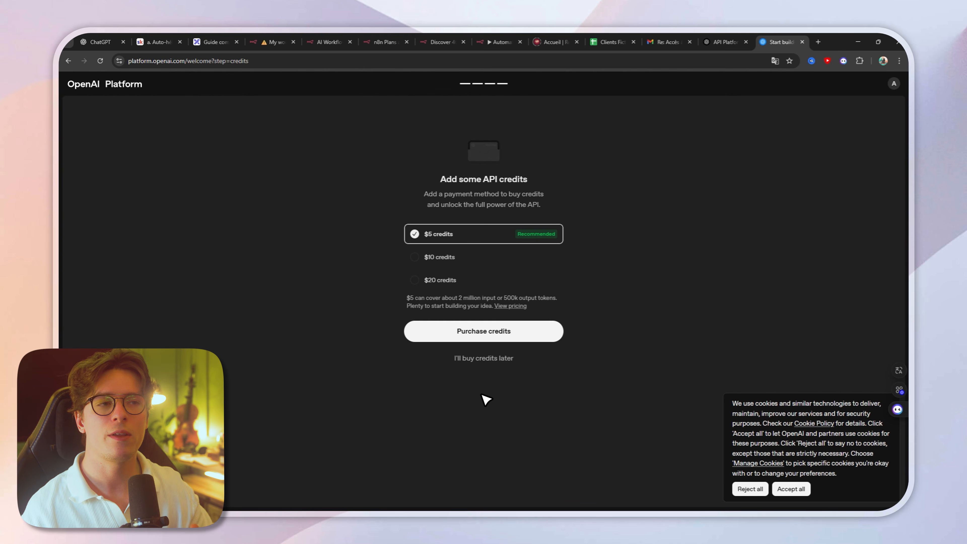
Step: Switch back to the n8n workflow and review the API Key field in the OpenAi account credential
{"action": "left_click", "coordinate": [276, 42]}
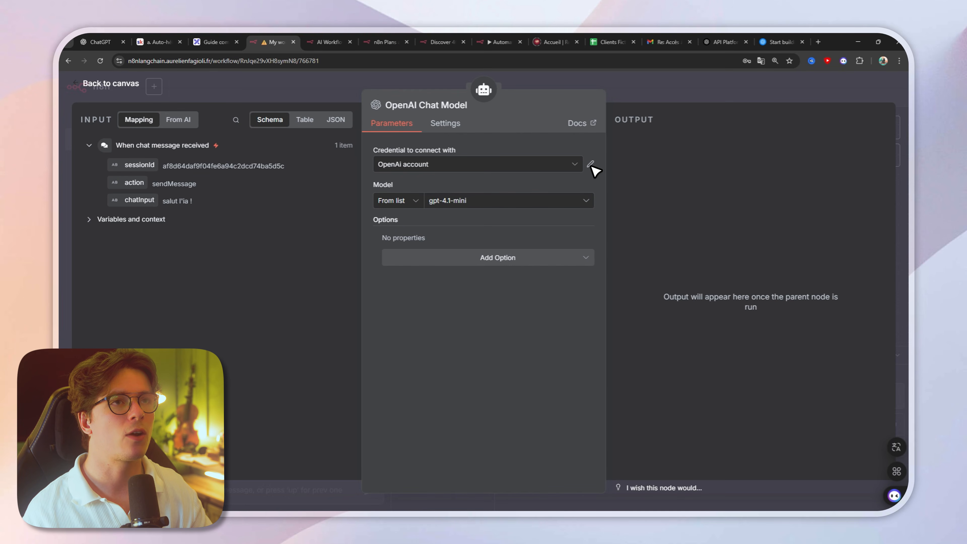
{"action": "left_click", "coordinate": [590, 164]}
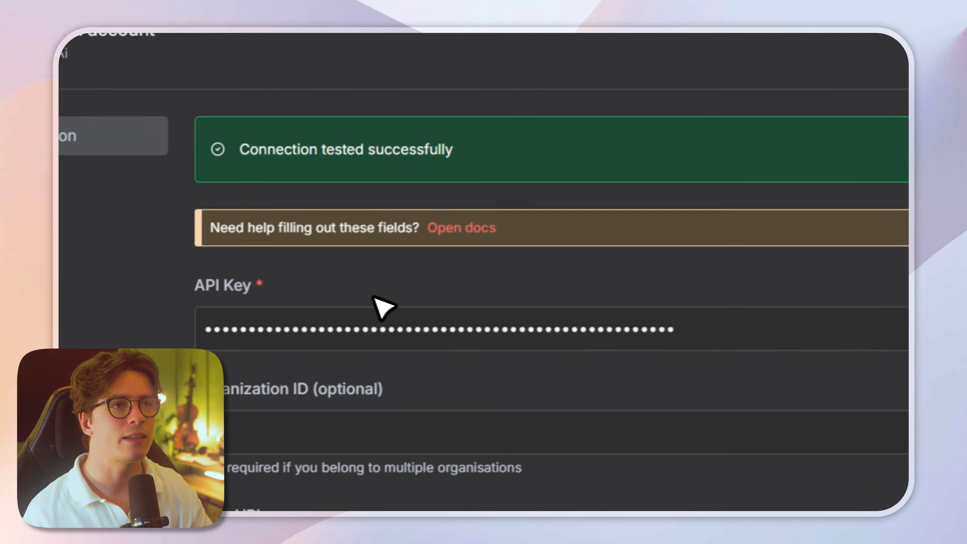
{"action": "left_click_drag", "start_coordinate": [672, 329], "coordinate": [204, 329]}
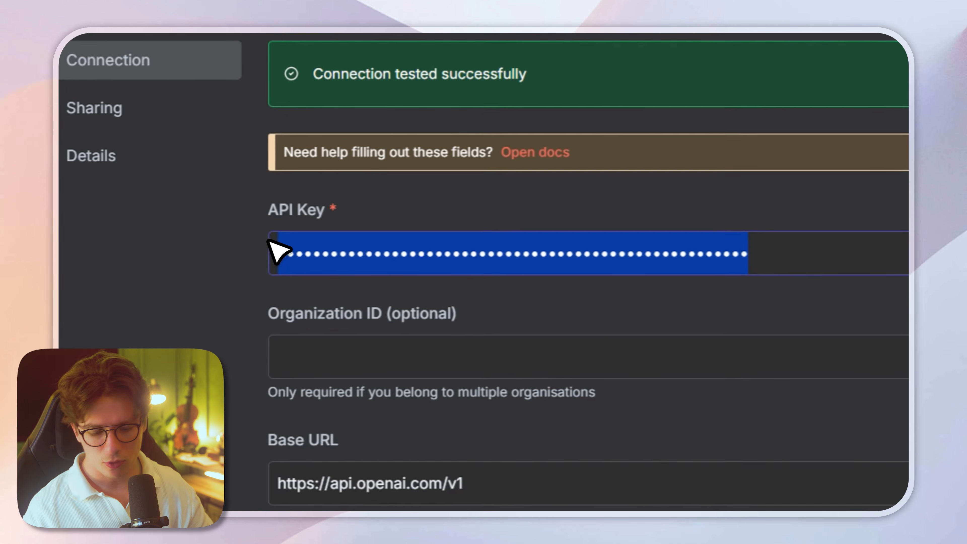
{"action": "left_click", "coordinate": [609, 321]}
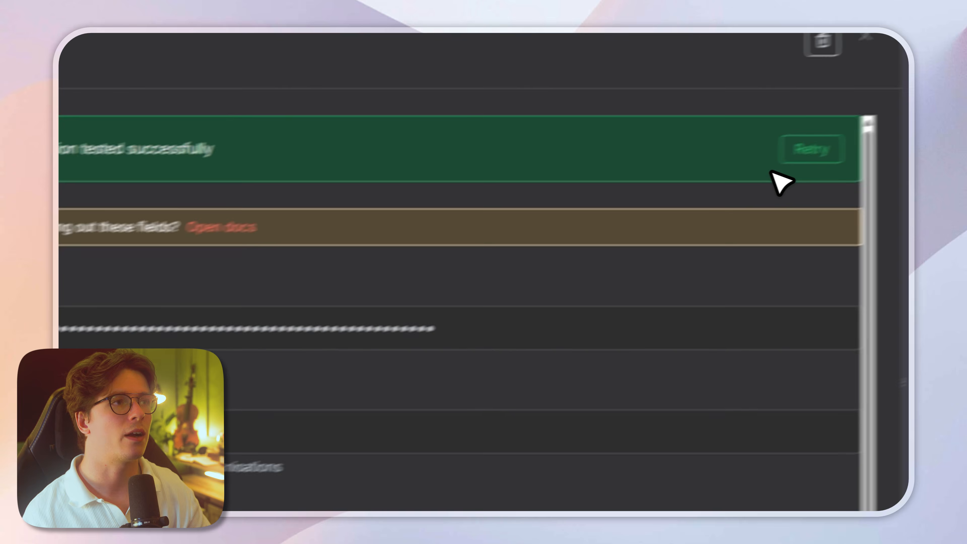
{"action": "left_click", "coordinate": [809, 147]}
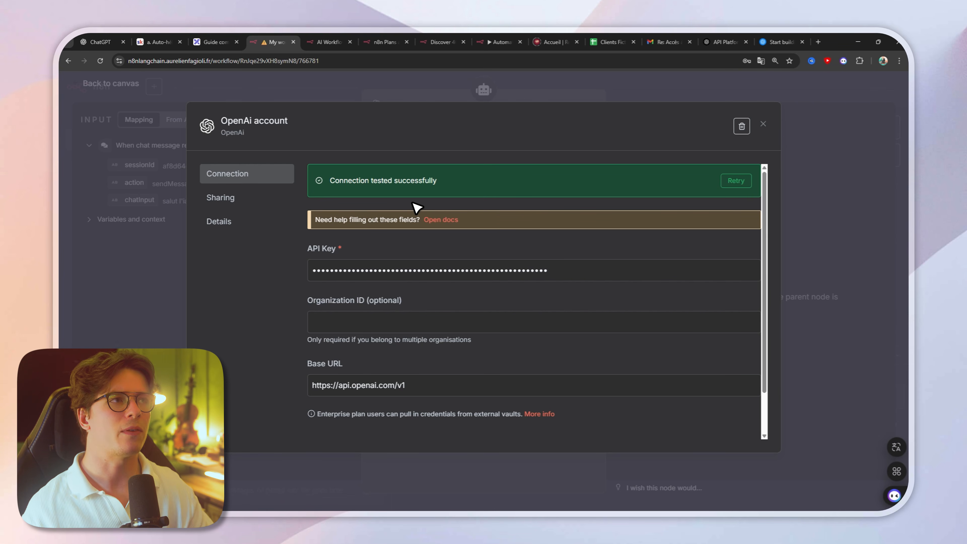
{"action": "left_click", "coordinate": [763, 124]}
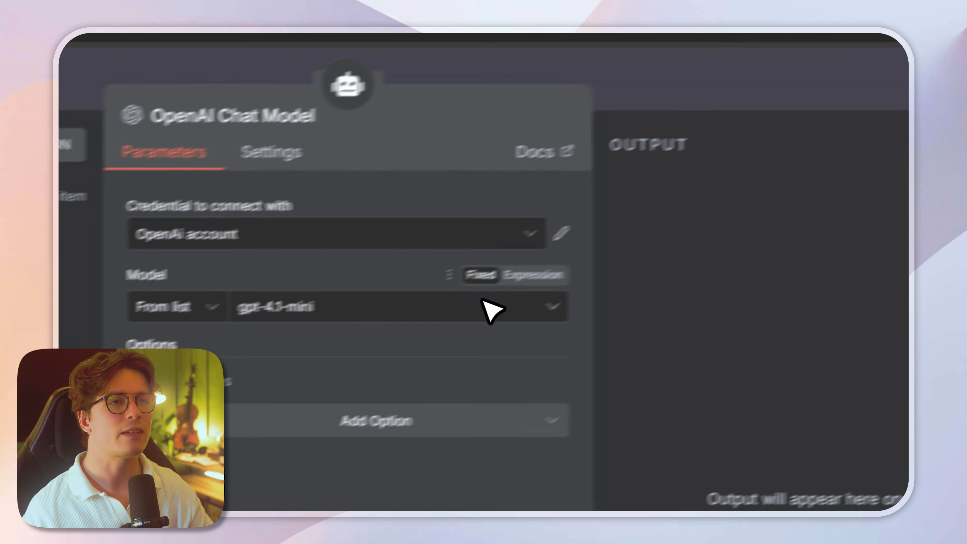
Step: Set the OpenAI Chat Model to gpt-4o-mini and place its node directly below the AI Agent's Chat Model connector
{"action": "left_click", "coordinate": [310, 310]}
{"action": "type", "text": "gpt"}
{"action": "scroll", "coordinate": [214, 524], "scroll_direction": "down", "scroll_amount": 5}
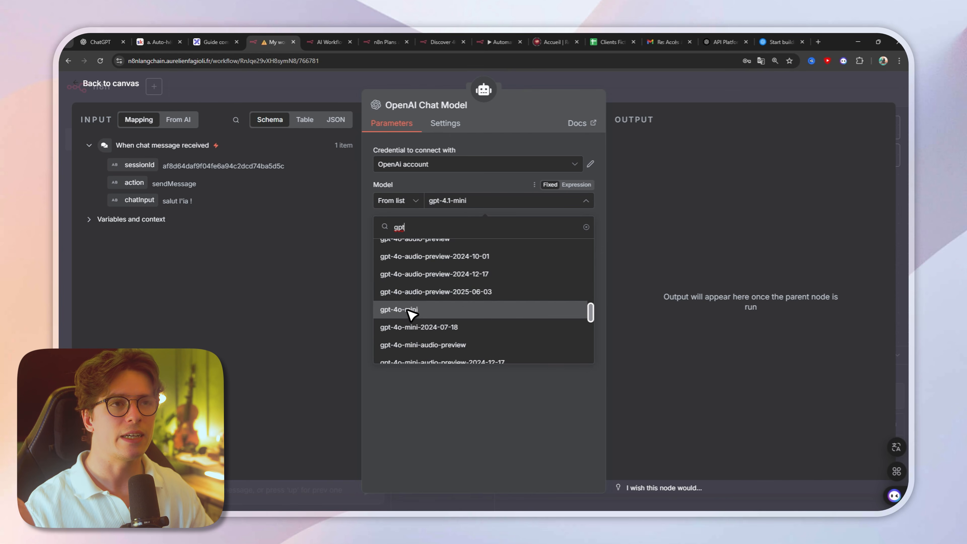
{"action": "left_click", "coordinate": [408, 310]}
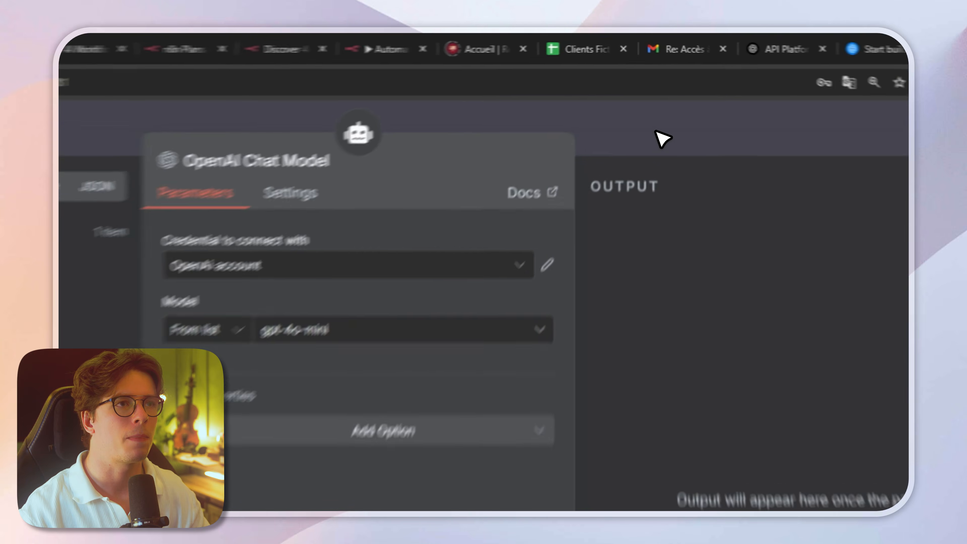
{"action": "key", "text": "Escape"}
{"action": "left_click_drag", "start_coordinate": [452, 279], "coordinate": [472, 279]}
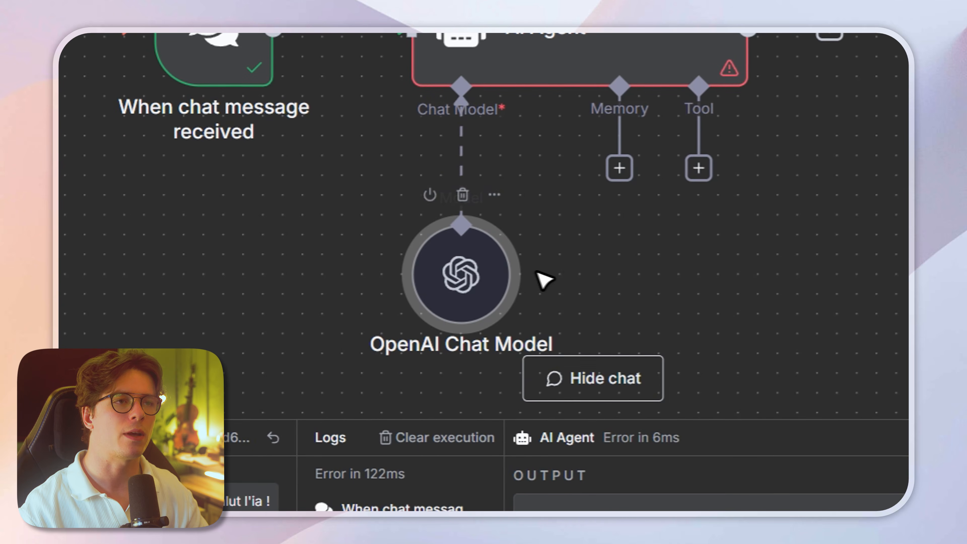
{"action": "left_click", "coordinate": [537, 272]}
Step: Send "Salut l'ia !" in the workflow chat and check the AI Agent's token usage in the logs
{"action": "left_click", "coordinate": [396, 476]}
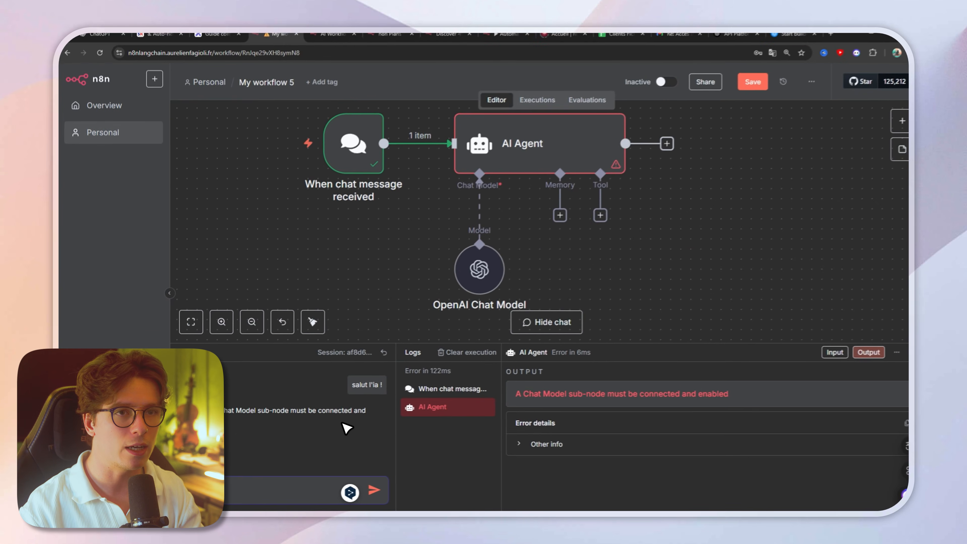
{"action": "key", "text": "Return"}
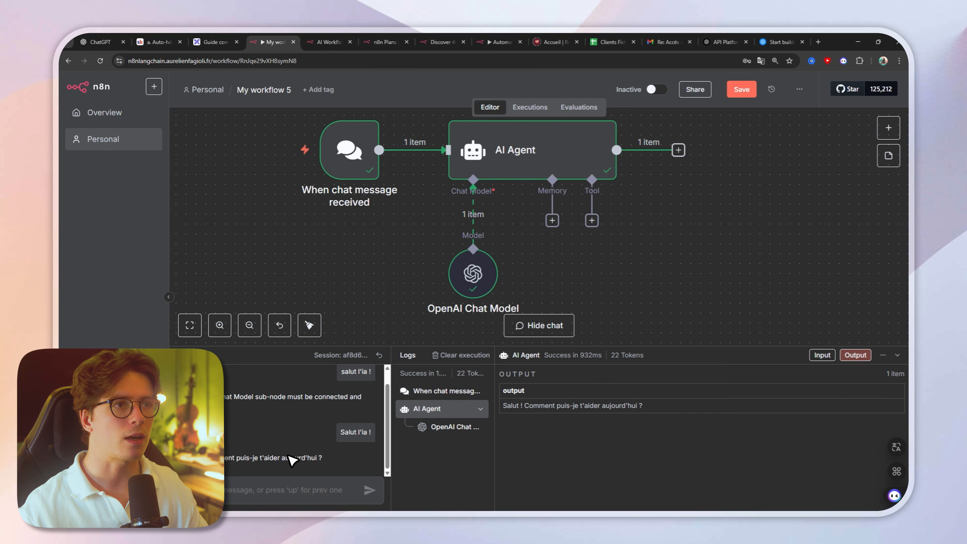
{"action": "left_click_drag", "start_coordinate": [651, 355], "coordinate": [609, 356]}
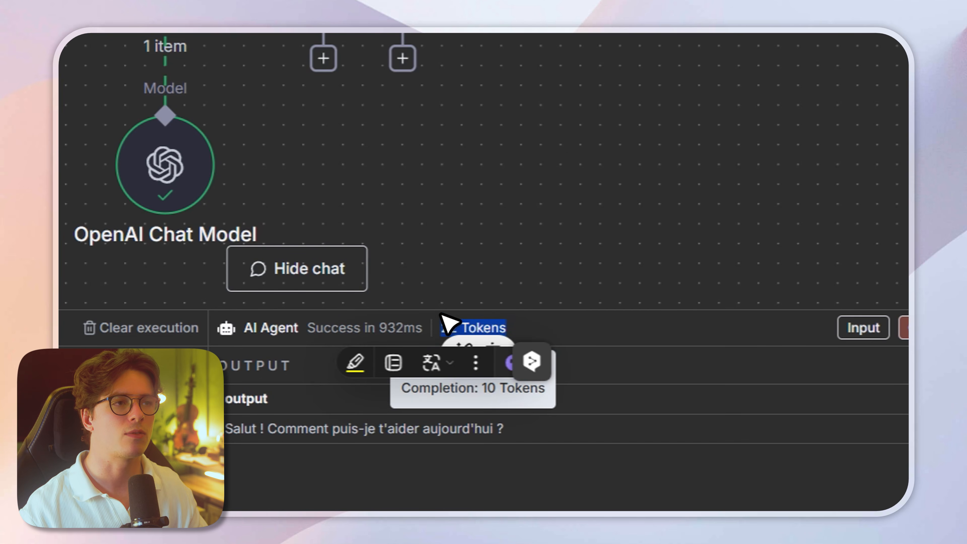
{"action": "left_click", "coordinate": [491, 208]}
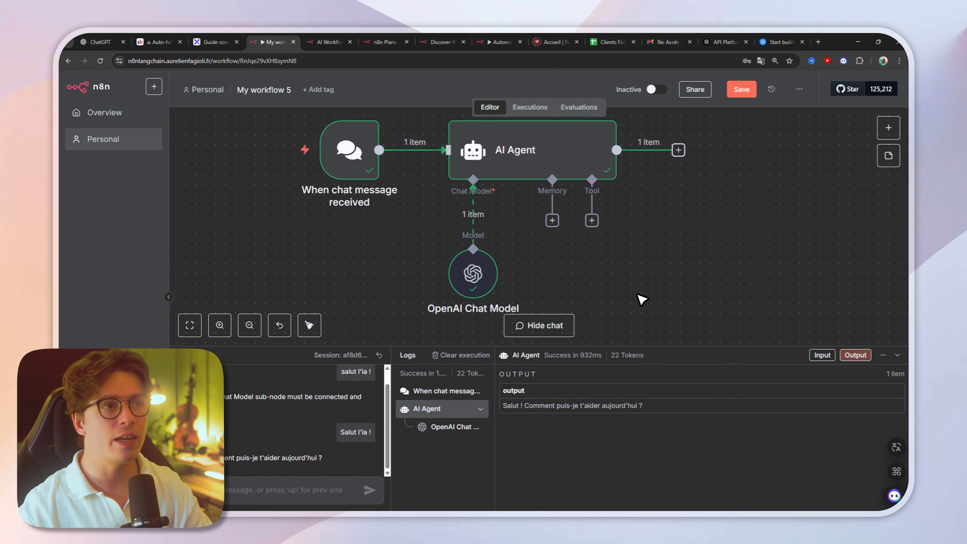
{"action": "double_click", "coordinate": [591, 355]}
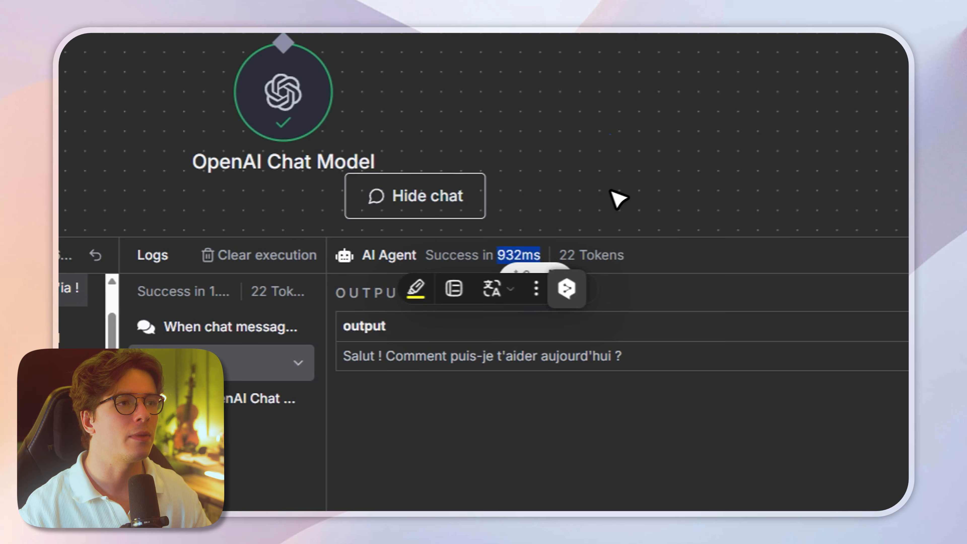
{"action": "left_click", "coordinate": [616, 199]}
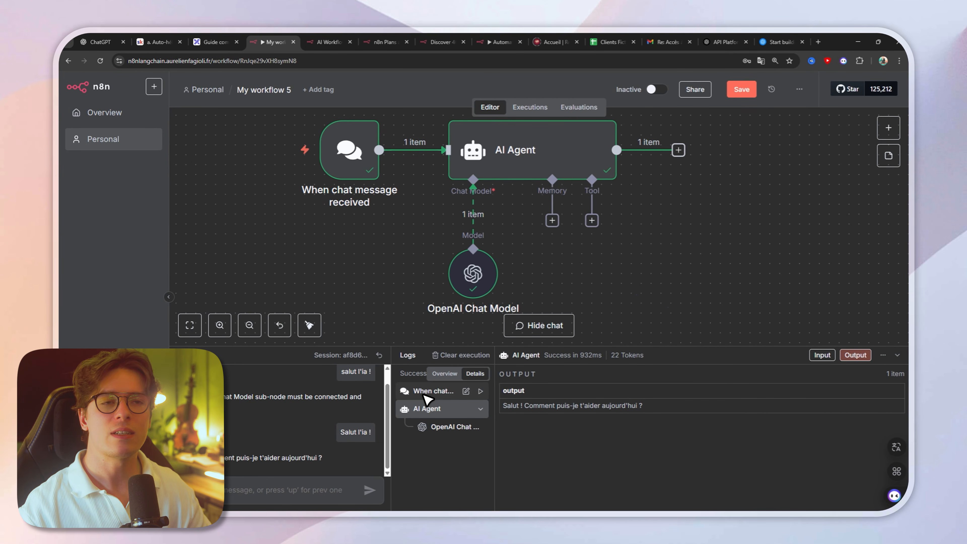
Step: Examine the chat trigger's chatInput value in the execution logs, and display the AI Agent's log entry
{"action": "left_click", "coordinate": [424, 395]}
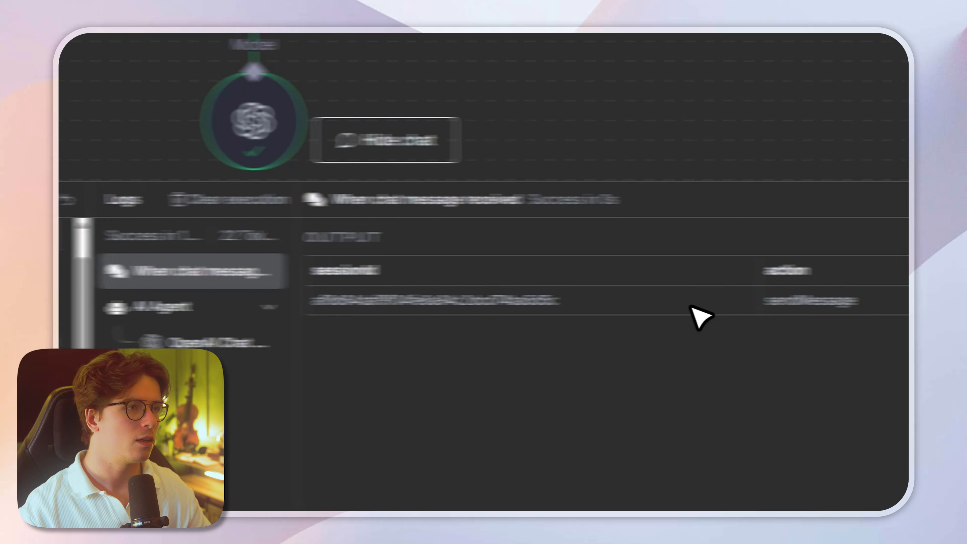
{"action": "left_click_drag", "start_coordinate": [742, 300], "coordinate": [804, 301]}
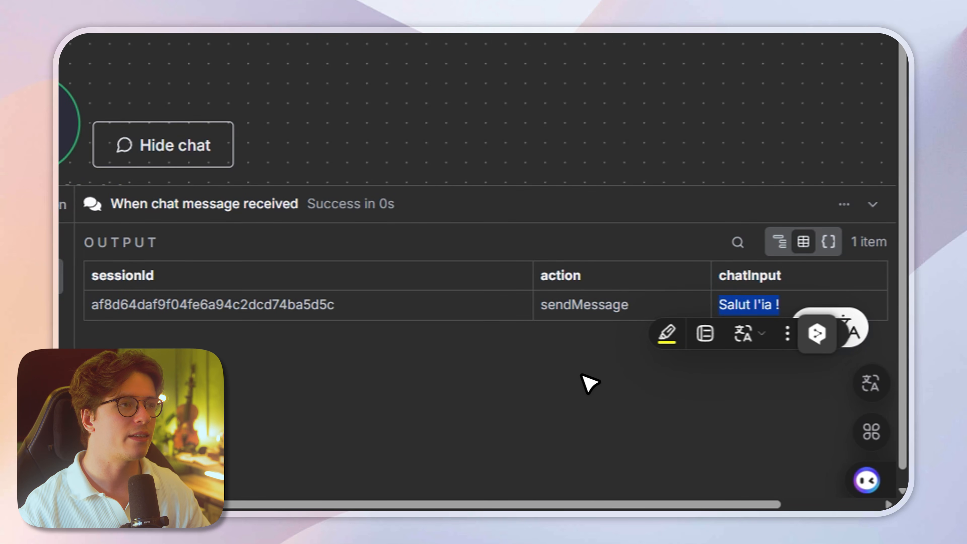
{"action": "left_click", "coordinate": [521, 393]}
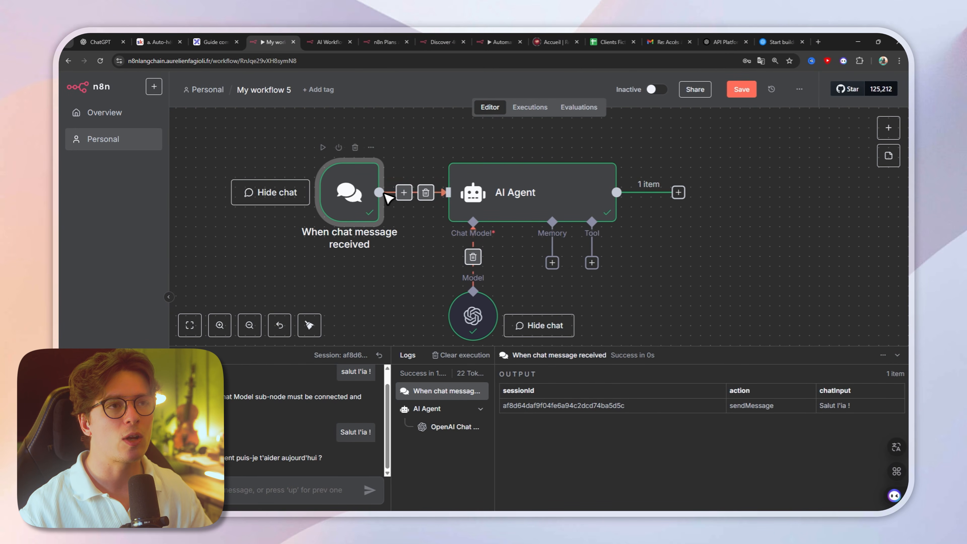
{"action": "left_click", "coordinate": [427, 408]}
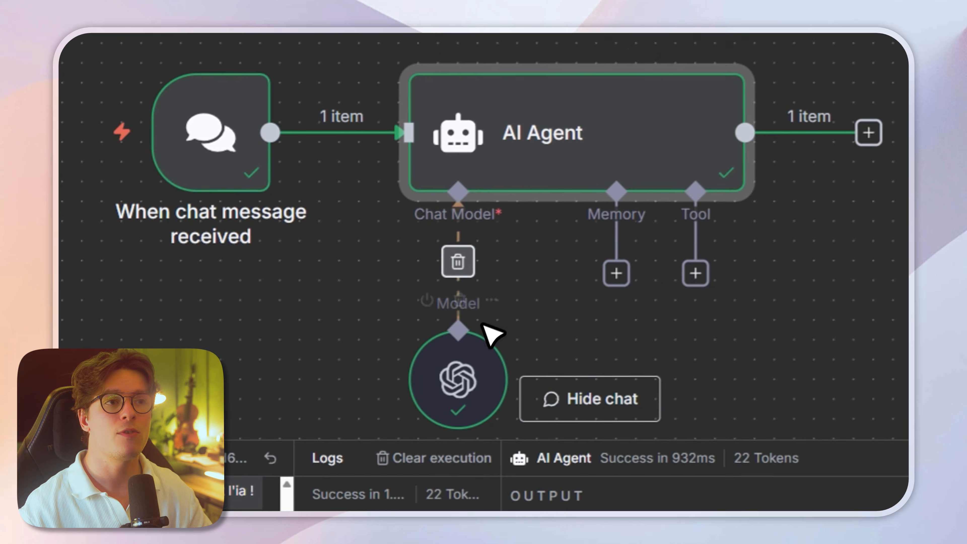
Step: Examine the OpenAI Chat Model's execution log, comparing the human message in its input with the reply in its output
{"action": "left_click", "coordinate": [442, 431]}
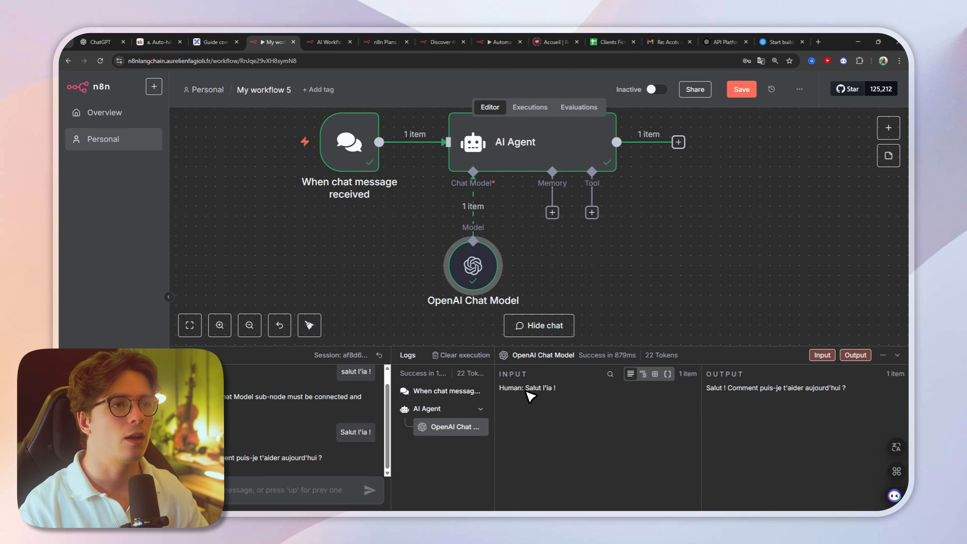
{"action": "double_click", "coordinate": [326, 287]}
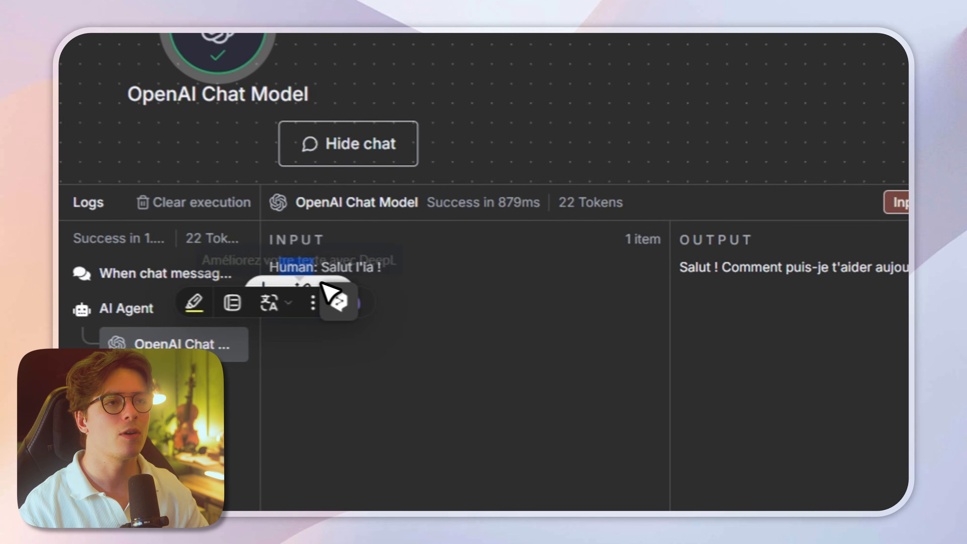
{"action": "left_click", "coordinate": [409, 307]}
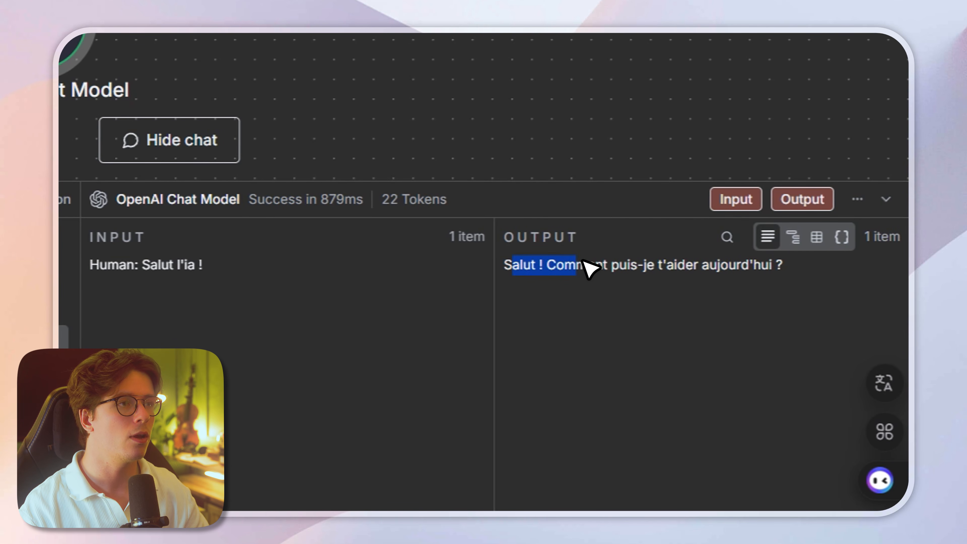
{"action": "left_click_drag", "start_coordinate": [589, 268], "coordinate": [779, 286]}
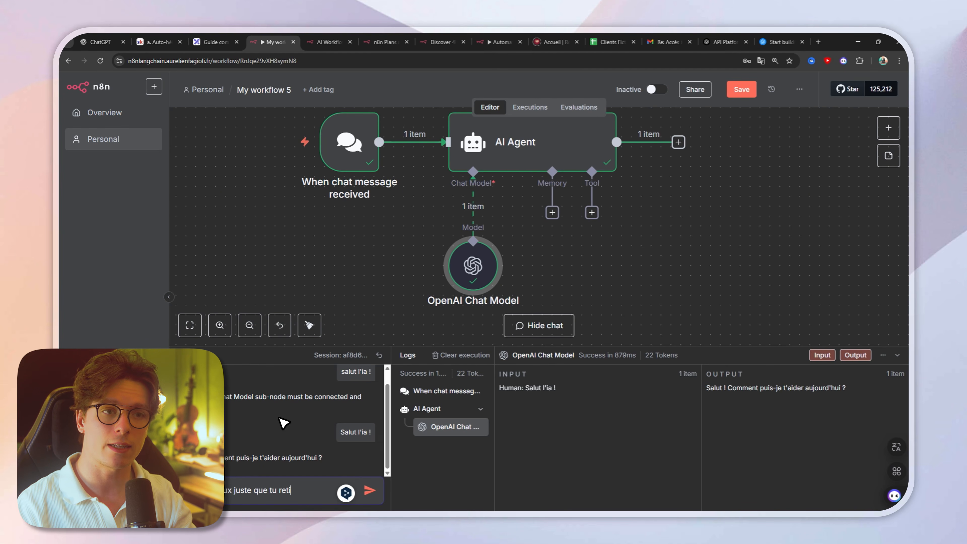
Step: Test recall in chat by giving a first name and asking "Quel est mon prénom ?", and view the Mémoire block in the Excalidraw diagram
{"action": "type", "text": "rénom à"}
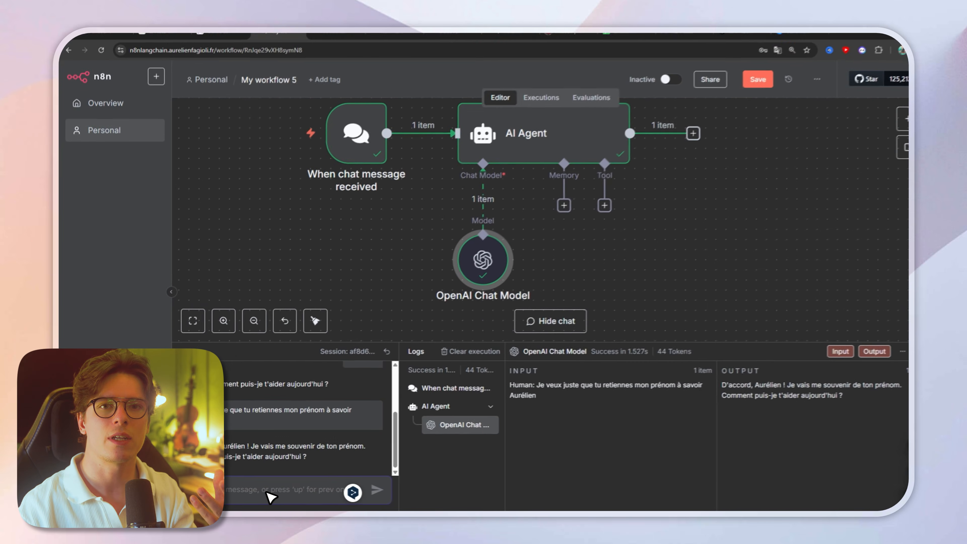
{"action": "key", "text": "Return"}
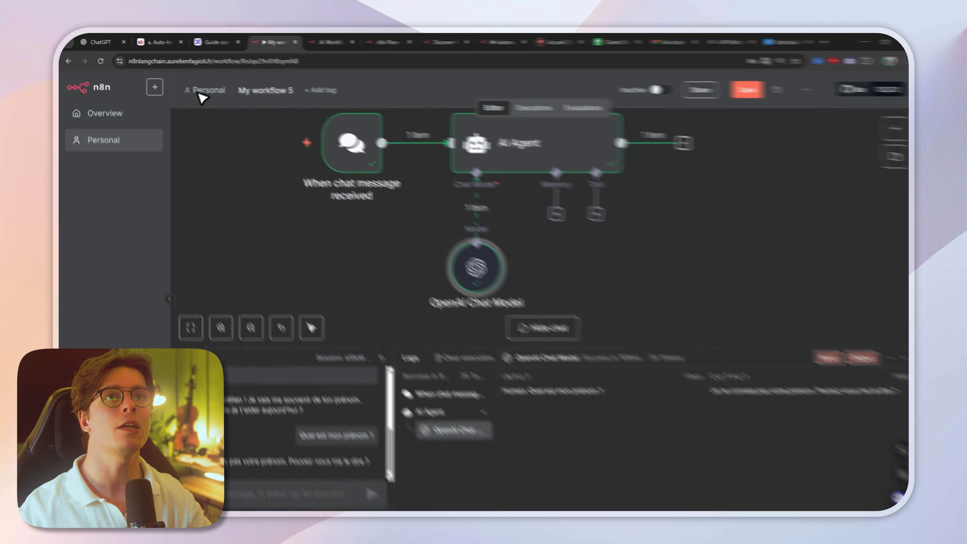
{"action": "left_click", "coordinate": [215, 41]}
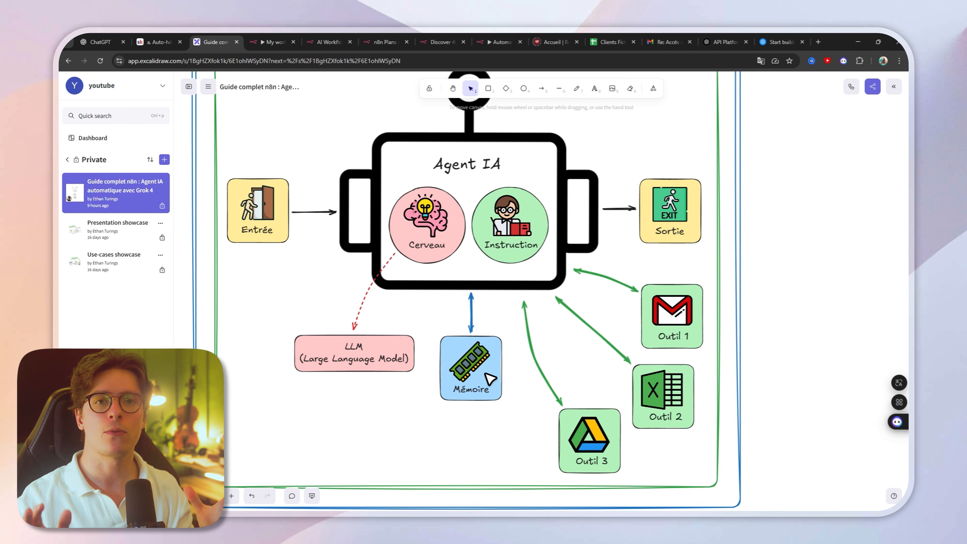
Step: Switch back to the n8n workflow, attach a Simple Memory node to the AI Agent, and review its Context Window Length
{"action": "left_click", "coordinate": [272, 42]}
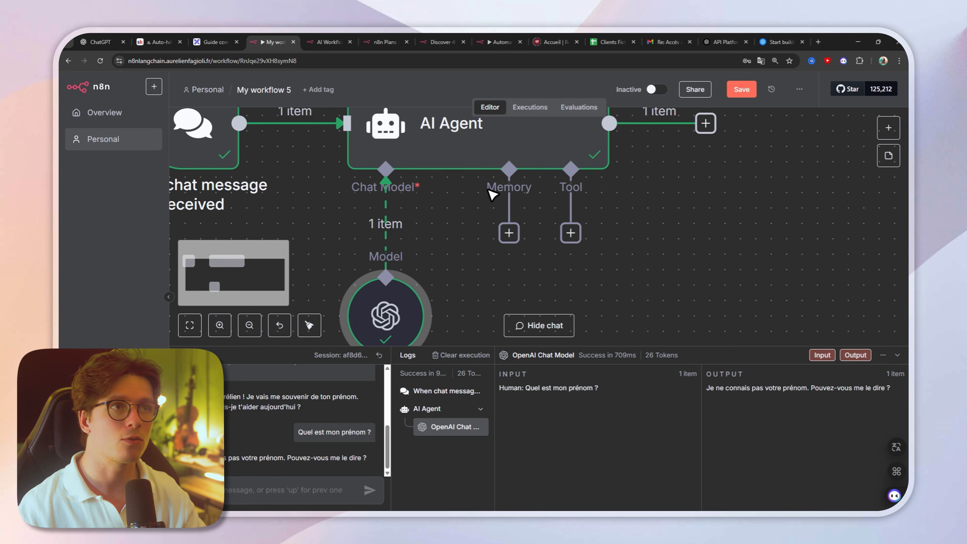
{"action": "scroll", "coordinate": [514, 202], "scroll_direction": "down", "scroll_amount": 2}
{"action": "left_click", "coordinate": [505, 223]}
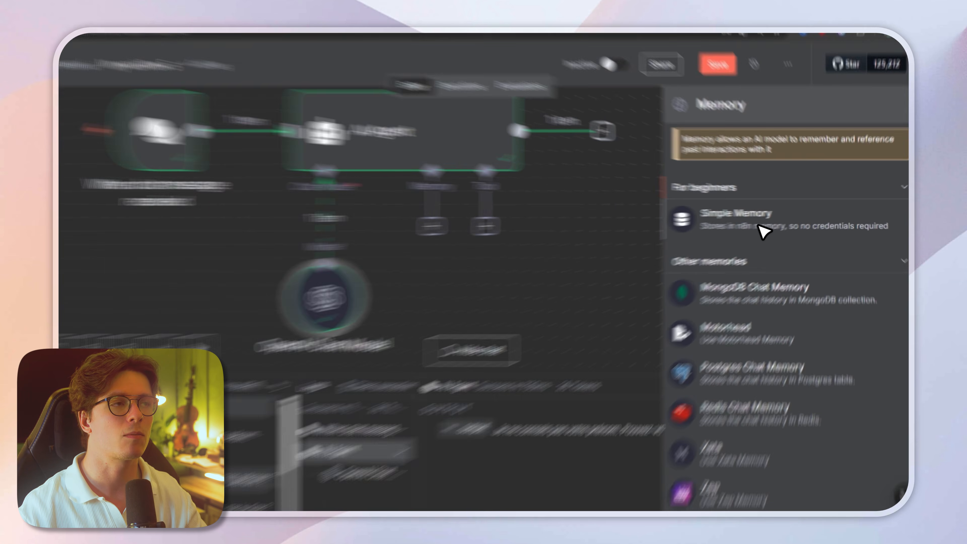
{"action": "left_click", "coordinate": [769, 221]}
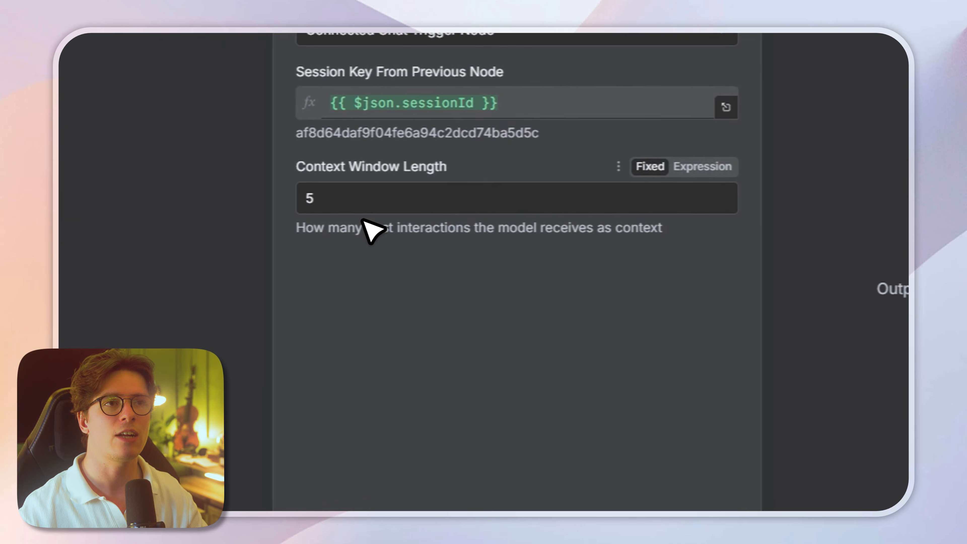
{"action": "double_click", "coordinate": [201, 233]}
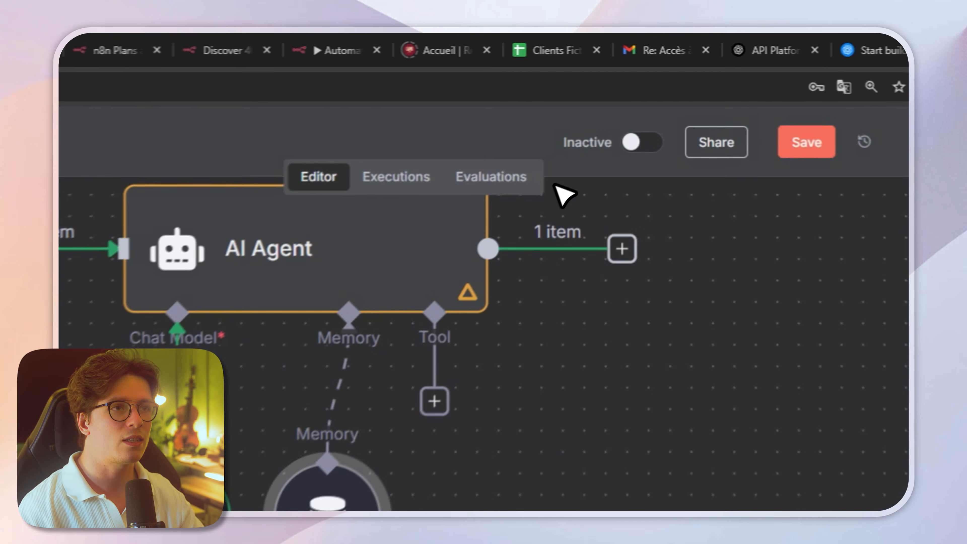
Step: Test the memory in chat by introducing yourself by first name and asking "Je vais bien, mais comment je m'appelle"
{"action": "type", "text": "Sal"}
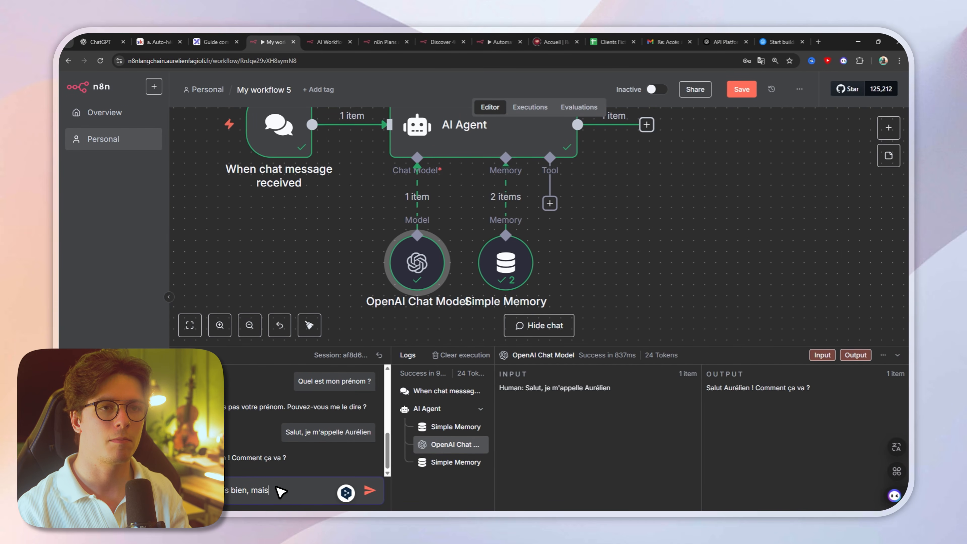
{"action": "type", "text": "m'appelle"}
{"action": "key", "text": "Return"}
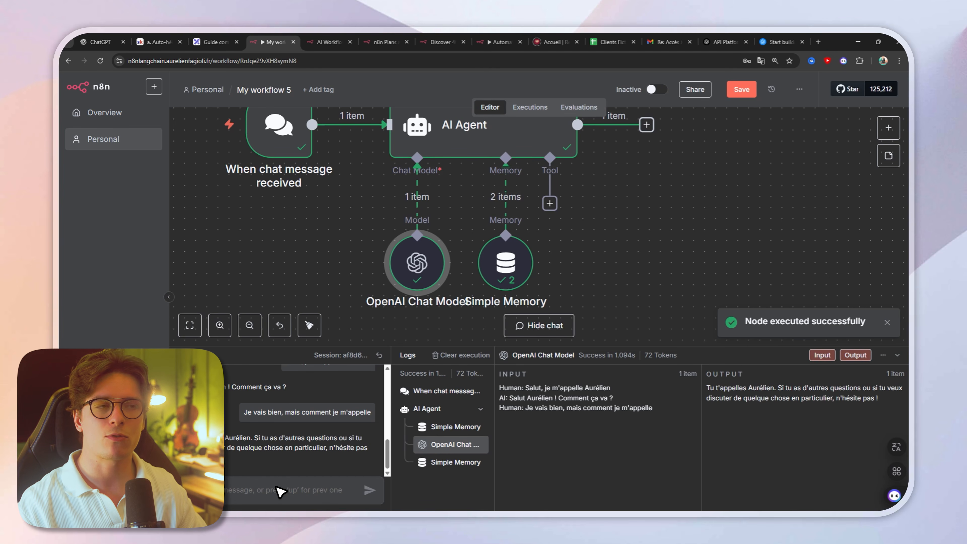
{"action": "scroll", "coordinate": [399, 302], "scroll_direction": "down", "scroll_amount": 2}
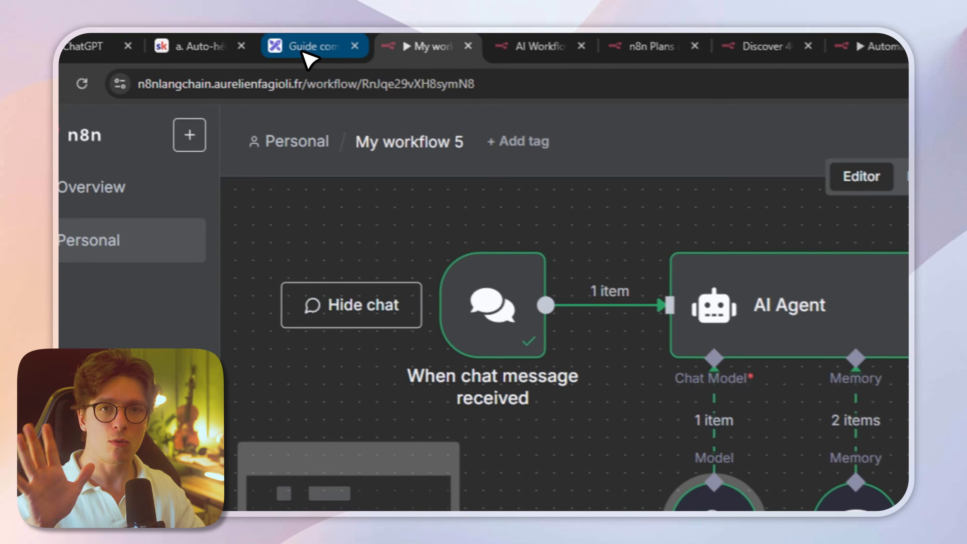
Step: View the Excalidraw agent diagram, return to the n8n workflow, and attach a Gmail Tool to the AI Agent
{"action": "left_click", "coordinate": [304, 55]}
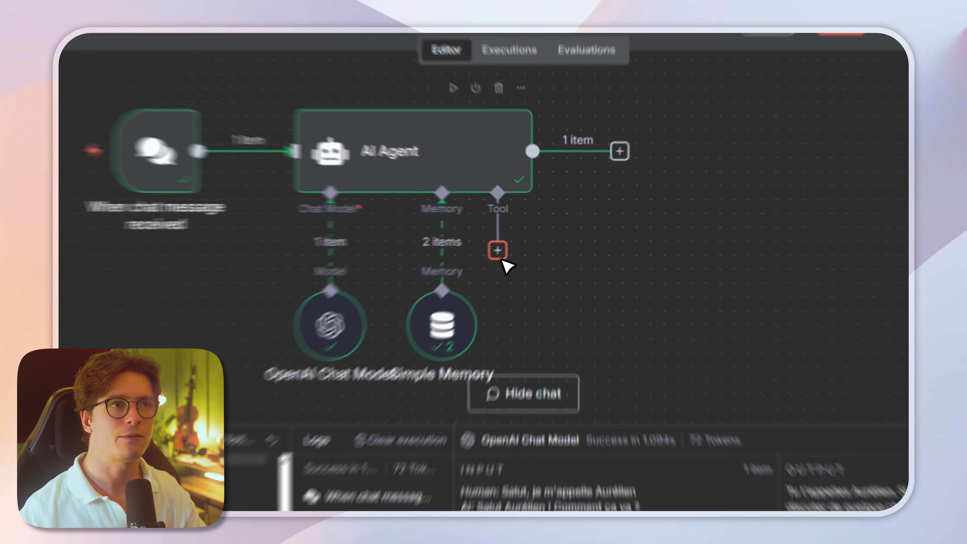
{"action": "left_click", "coordinate": [519, 233]}
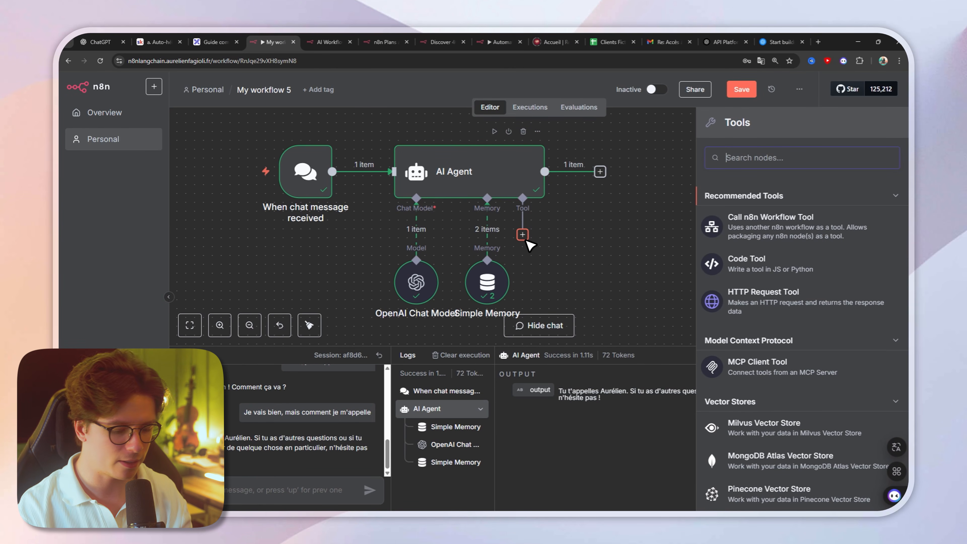
{"action": "type", "text": "gma"}
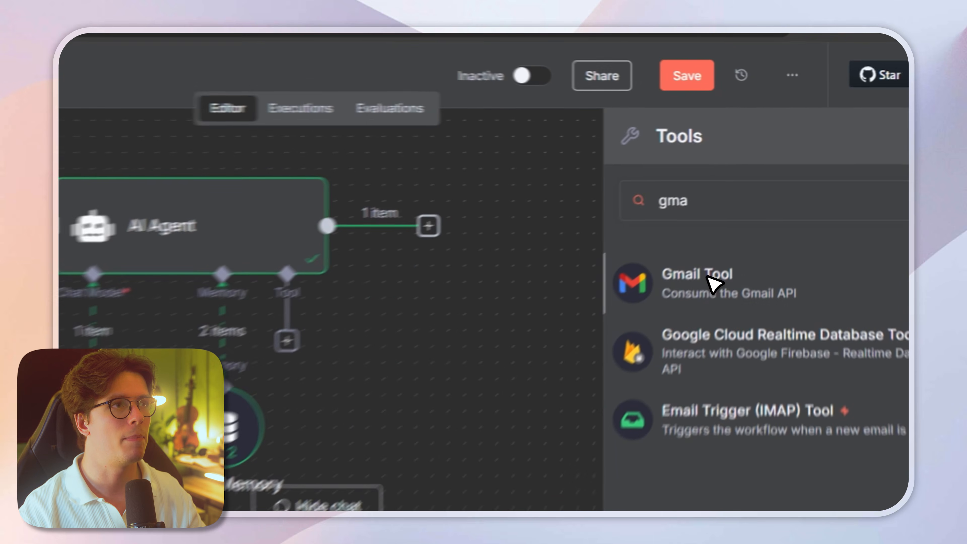
{"action": "left_click", "coordinate": [758, 202]}
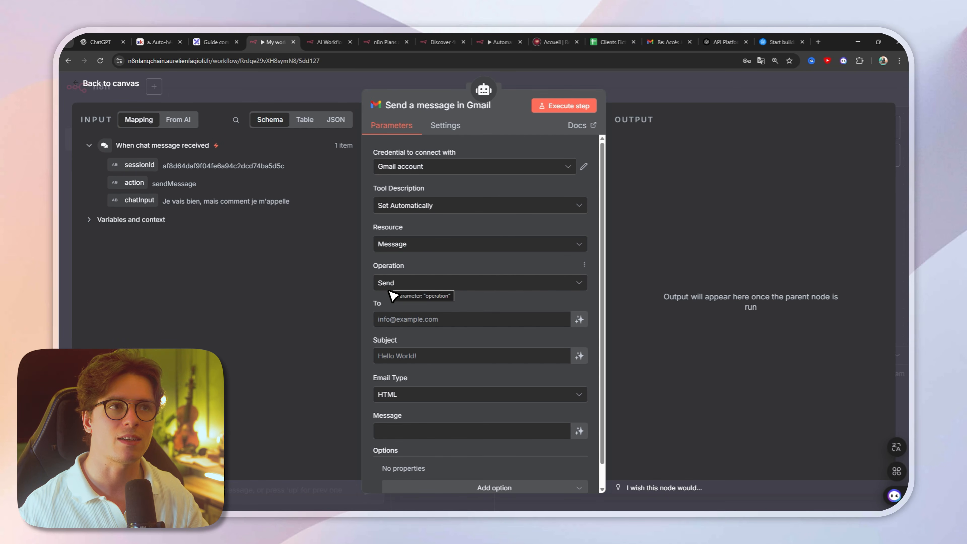
Step: Review the To, Subject and Message fields of the Gmail tool's Send operation
{"action": "left_click", "coordinate": [447, 322]}
{"action": "left_click", "coordinate": [393, 356]}
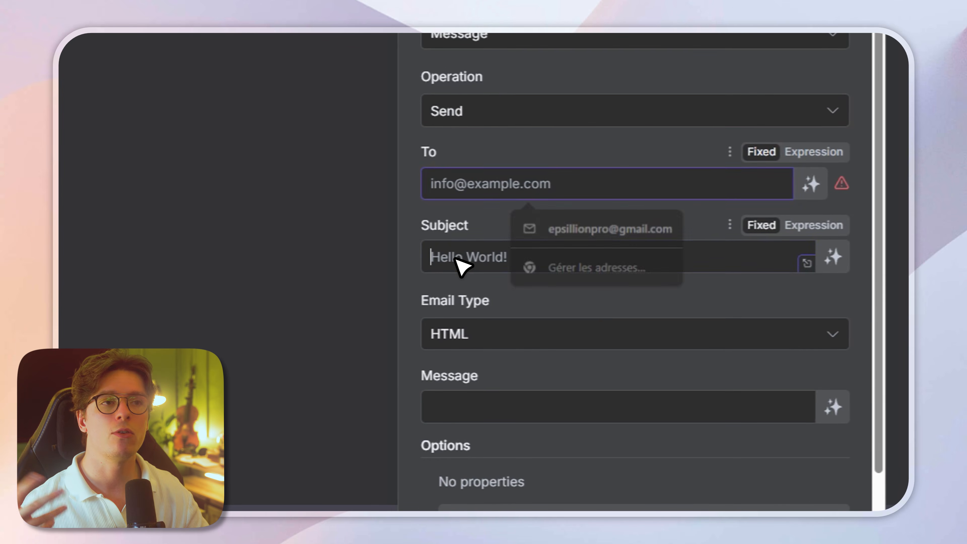
{"action": "left_click", "coordinate": [470, 234]}
{"action": "scroll", "coordinate": [454, 301], "scroll_direction": "down", "scroll_amount": 2}
{"action": "left_click", "coordinate": [458, 358]}
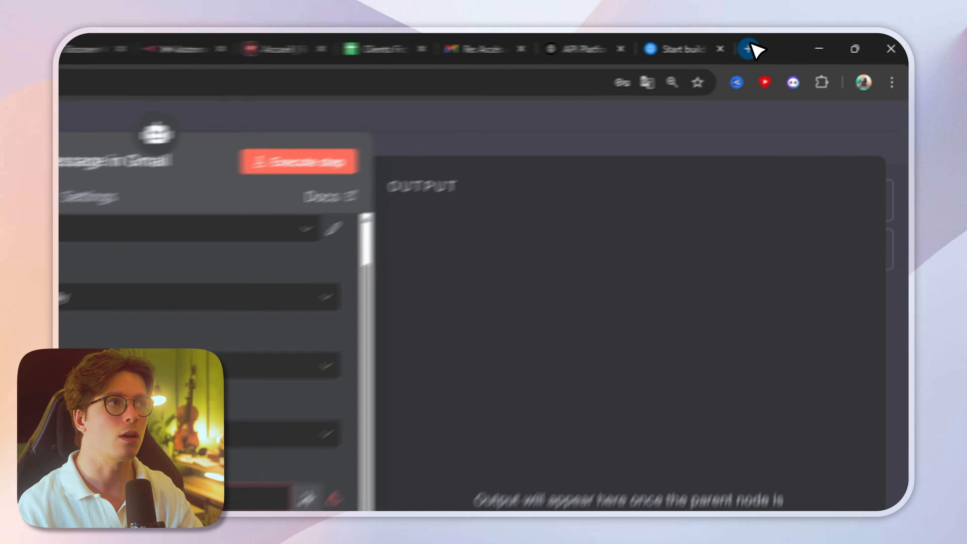
Step: Find Google Cloud Console through a web search in a new browser tab, open it, and accept the Google Cloud Platform terms of use
{"action": "left_click", "coordinate": [819, 42]}
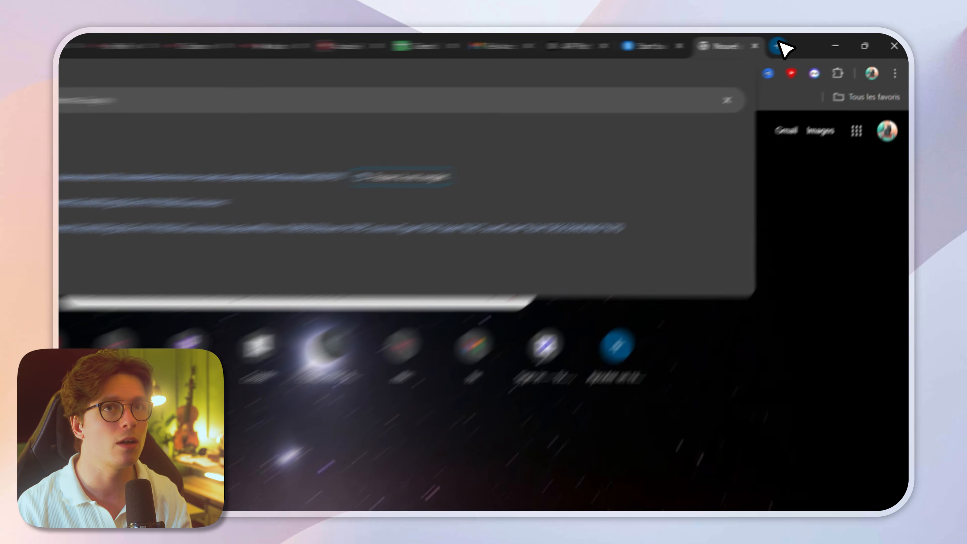
{"action": "type", "text": "console goole"}
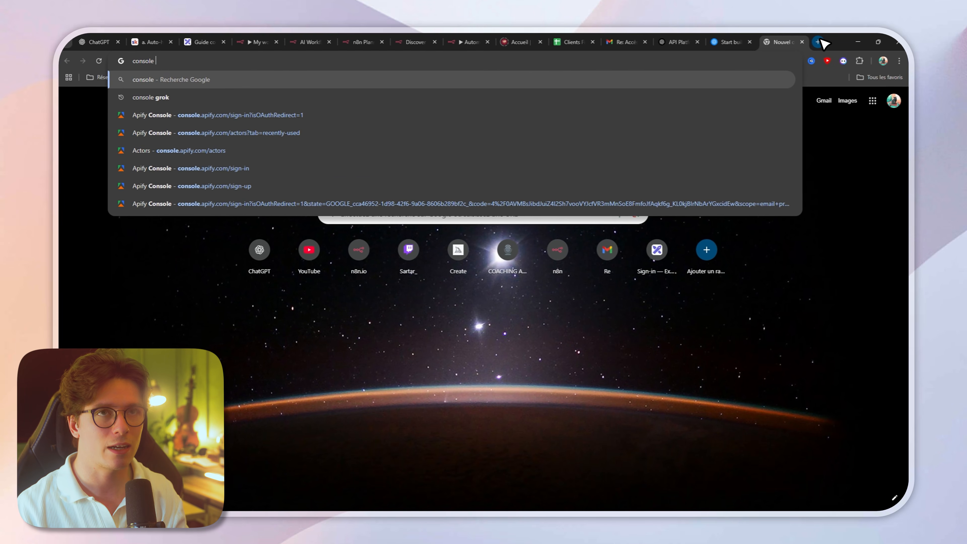
{"action": "key", "text": "Return"}
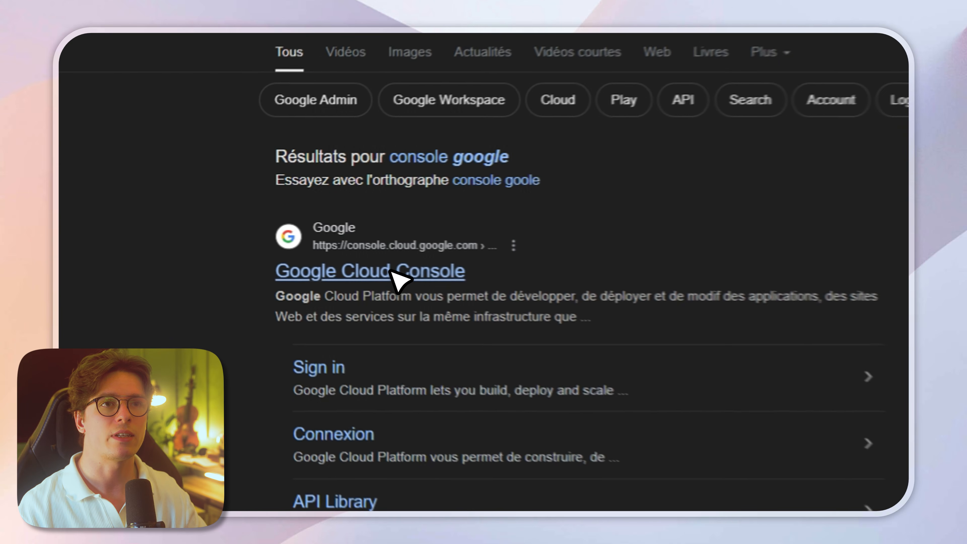
{"action": "left_click", "coordinate": [235, 240]}
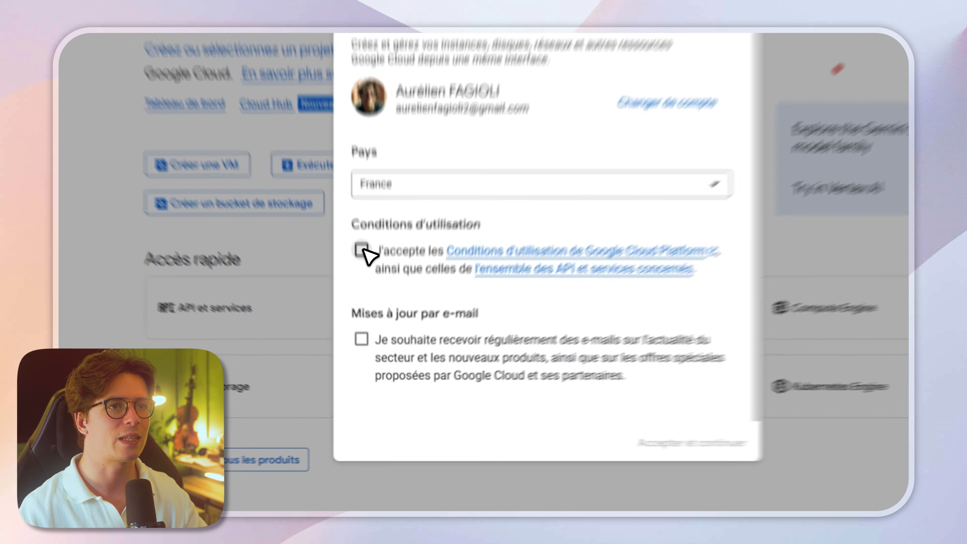
{"action": "left_click", "coordinate": [373, 325]}
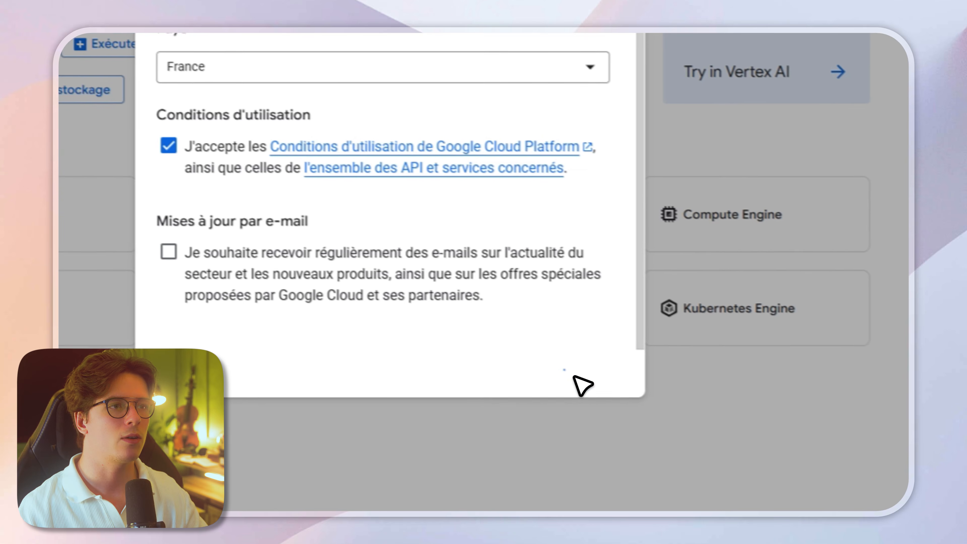
{"action": "left_click", "coordinate": [570, 440]}
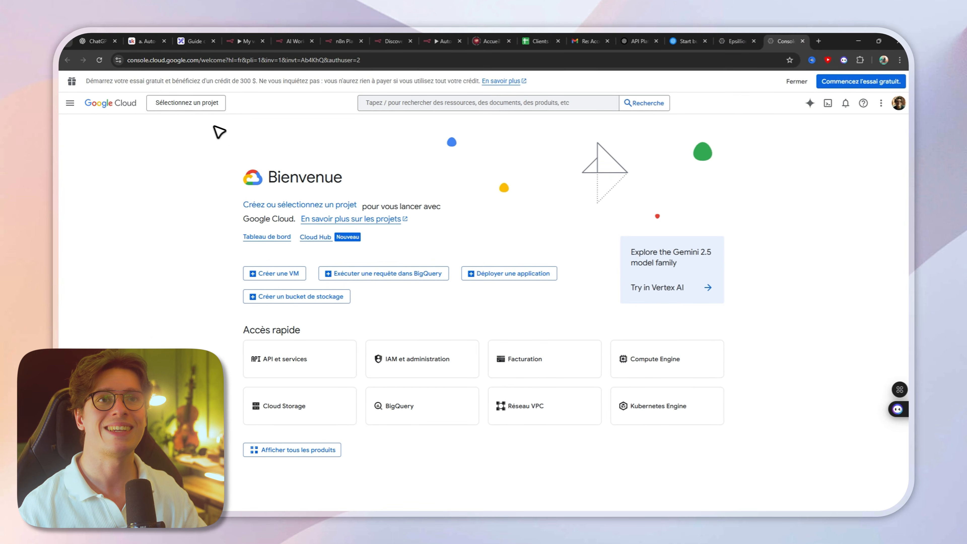
Step: Create a new Google Cloud project named "Aurel Orga"
{"action": "left_click", "coordinate": [192, 107]}
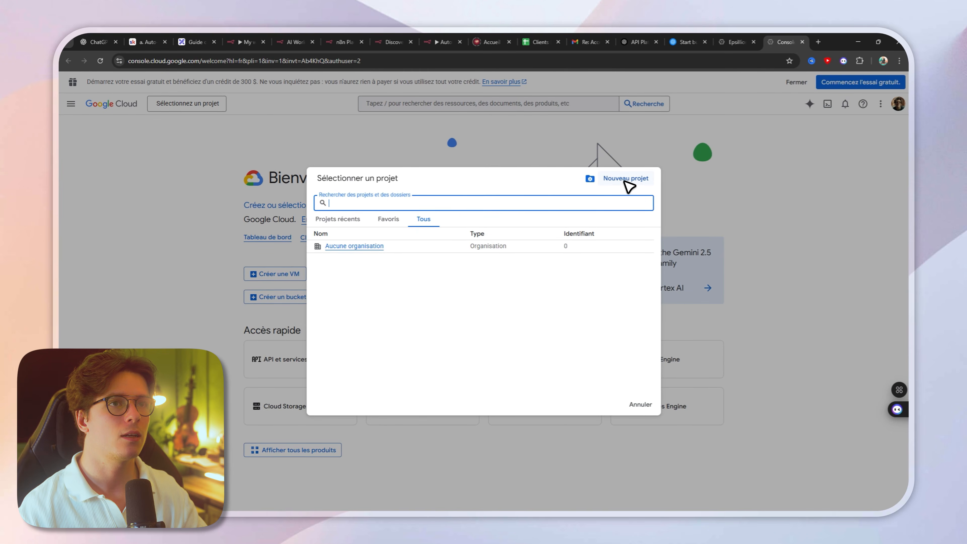
{"action": "left_click", "coordinate": [625, 179]}
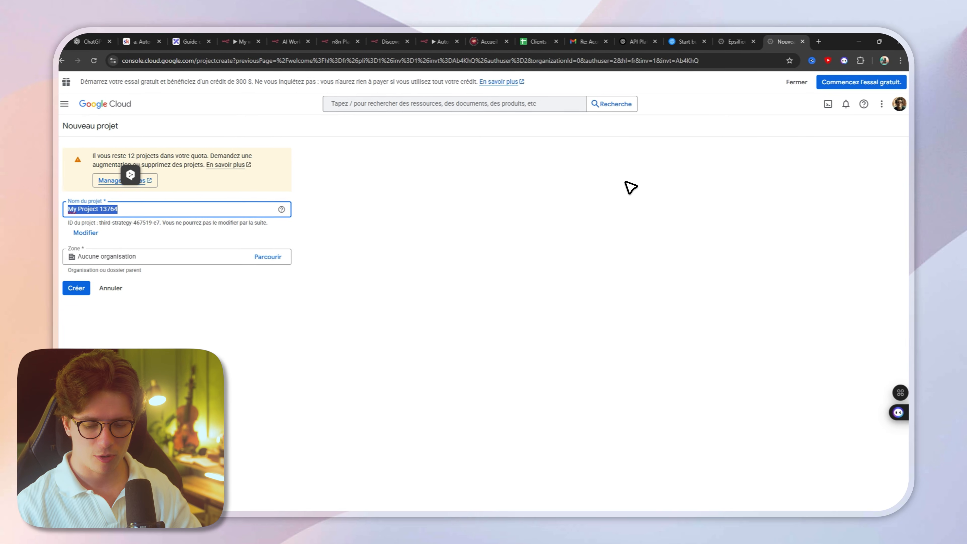
{"action": "type", "text": "Aurel Orga"}
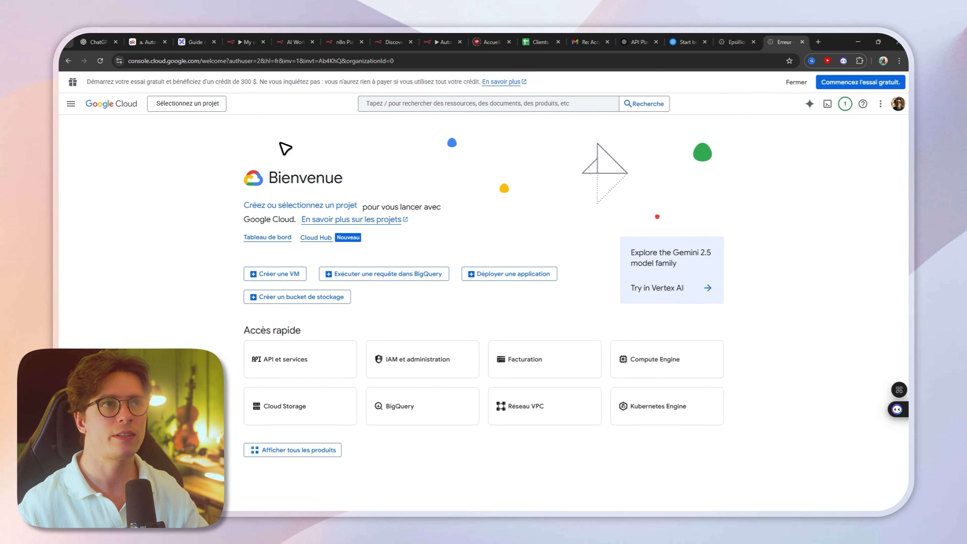
Step: Find and enable the Gmail API and the Google Sheets API for the Aurel Orga project
{"action": "left_click", "coordinate": [432, 102]}
{"action": "type", "text": "gmail"}
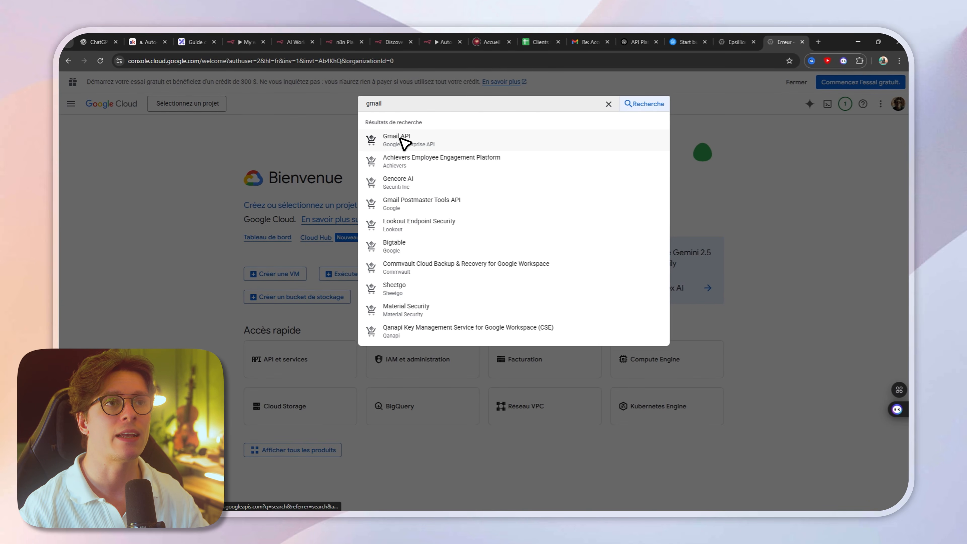
{"action": "left_click", "coordinate": [400, 139]}
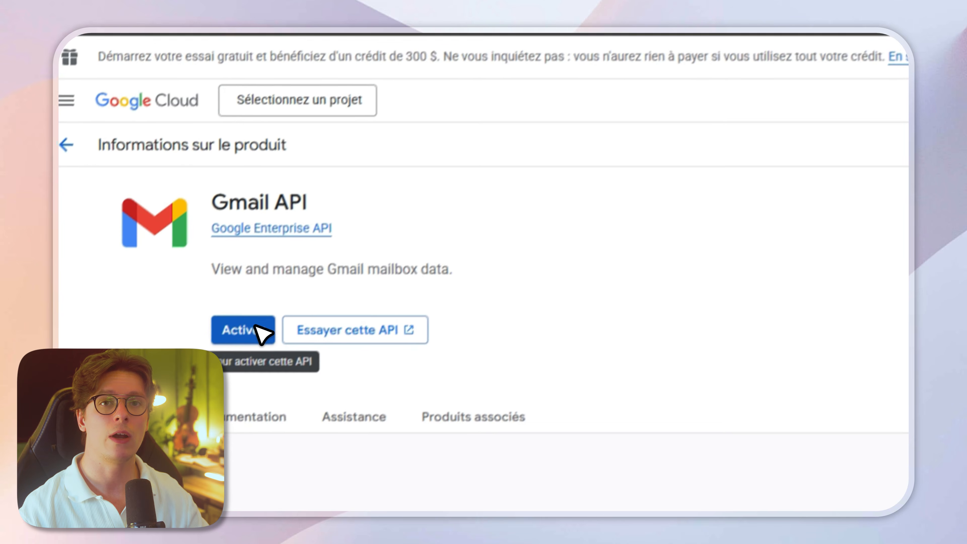
{"action": "left_click", "coordinate": [257, 327]}
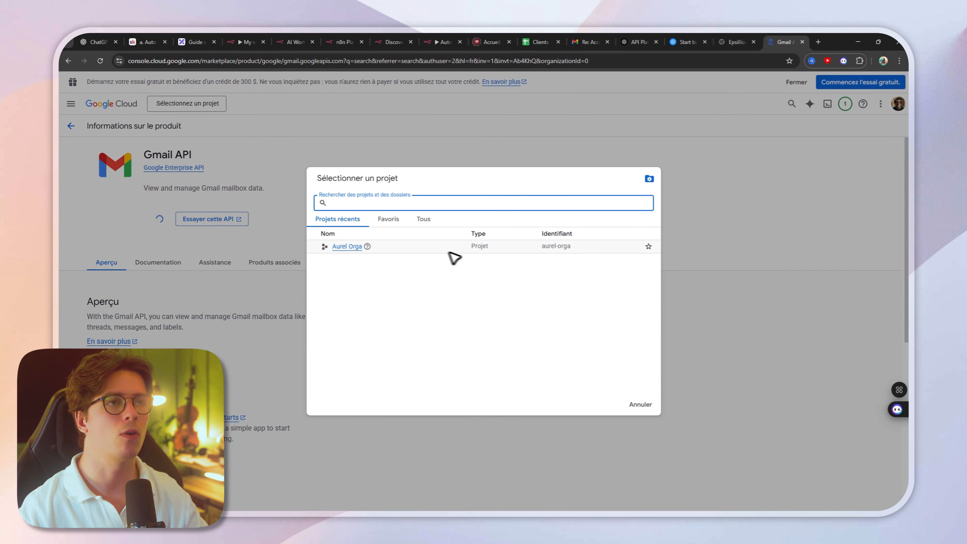
{"action": "left_click", "coordinate": [356, 246]}
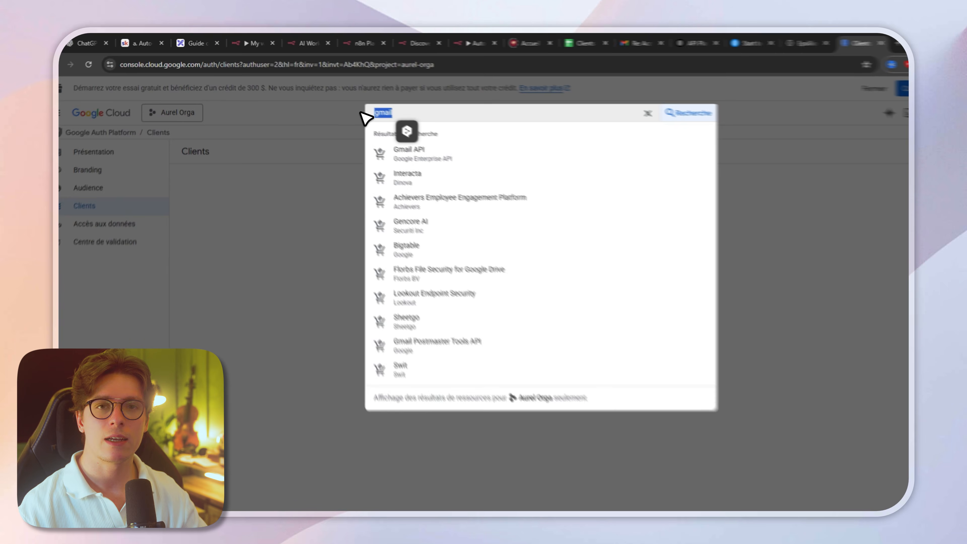
{"action": "type", "text": "google sheet"}
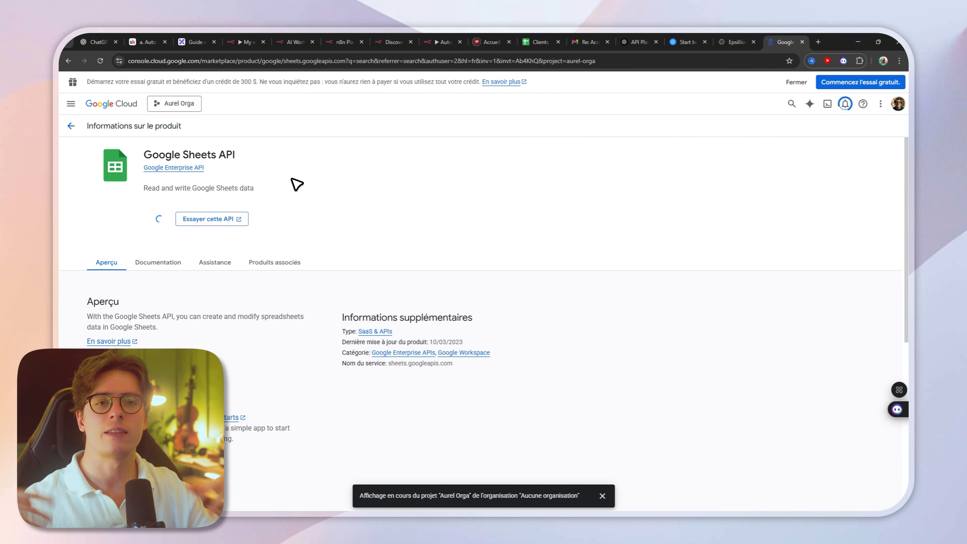
Step: Find and enable the Google Drive API for the Aurel Orga project, and return to the APIs and services overview
{"action": "left_click", "coordinate": [437, 109]}
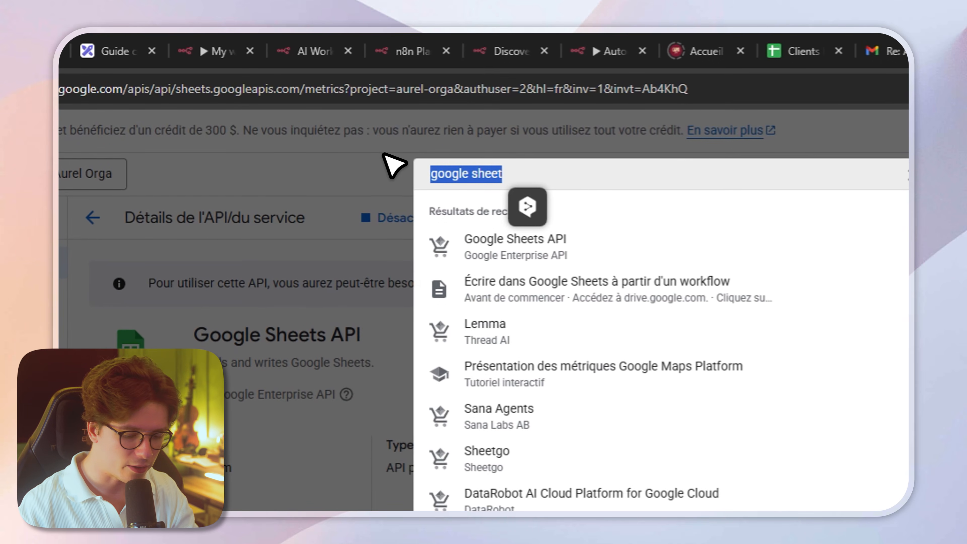
{"action": "type", "text": "g"}
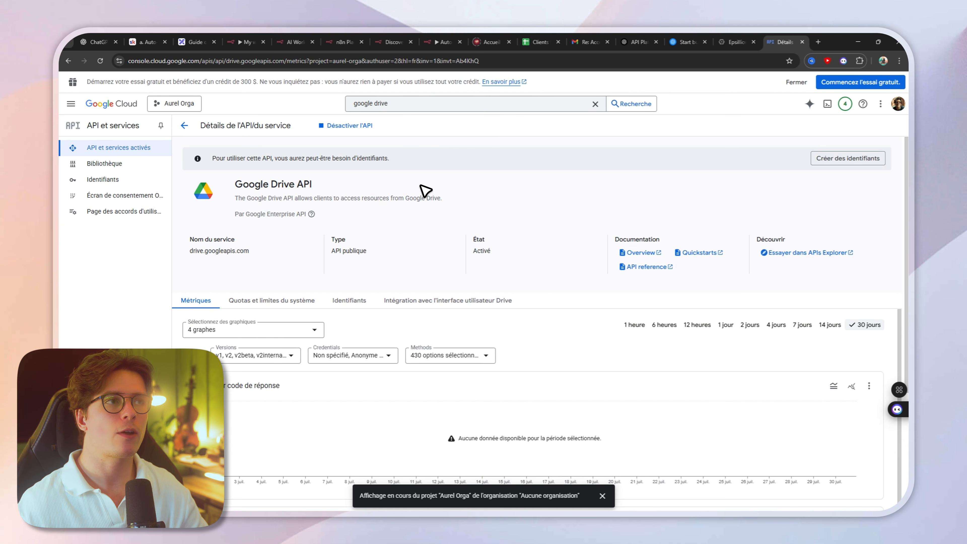
{"action": "left_click", "coordinate": [184, 125]}
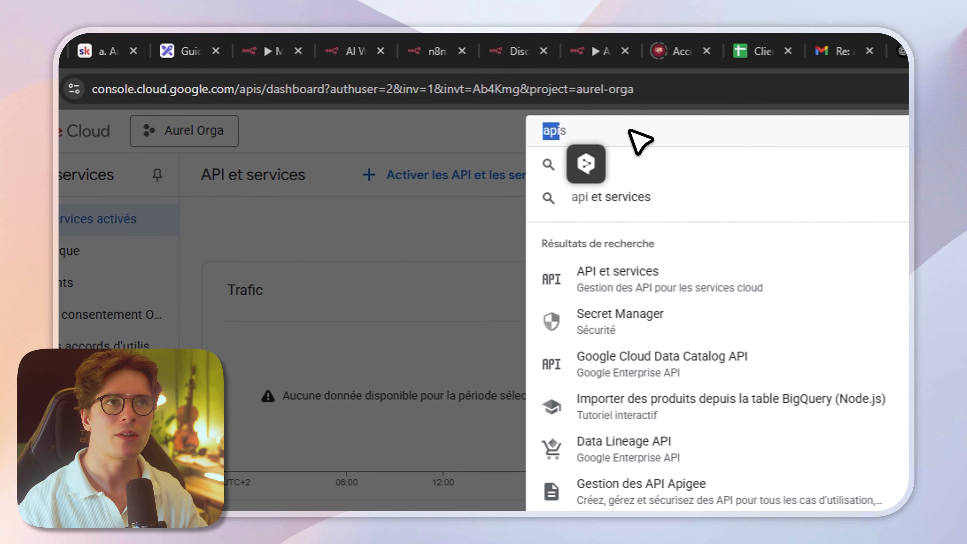
Step: Search the console for "api", open API et services and go to its Identifiants page
{"action": "type", "text": "api"}
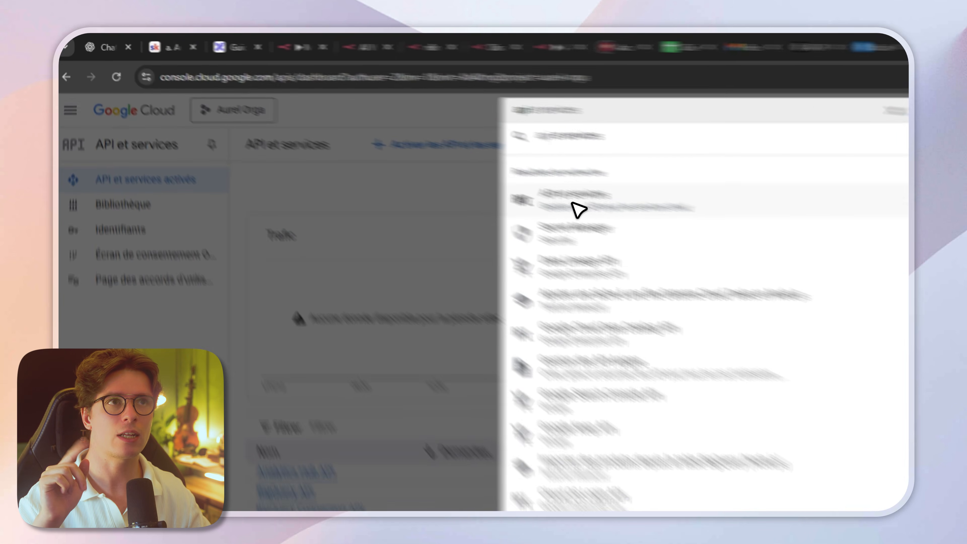
{"action": "left_click", "coordinate": [394, 140]}
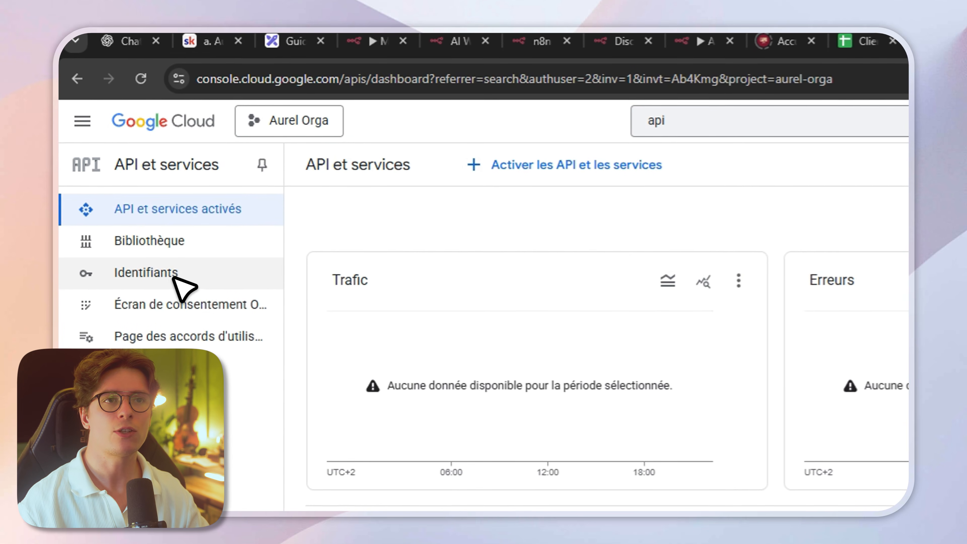
{"action": "left_click", "coordinate": [144, 273]}
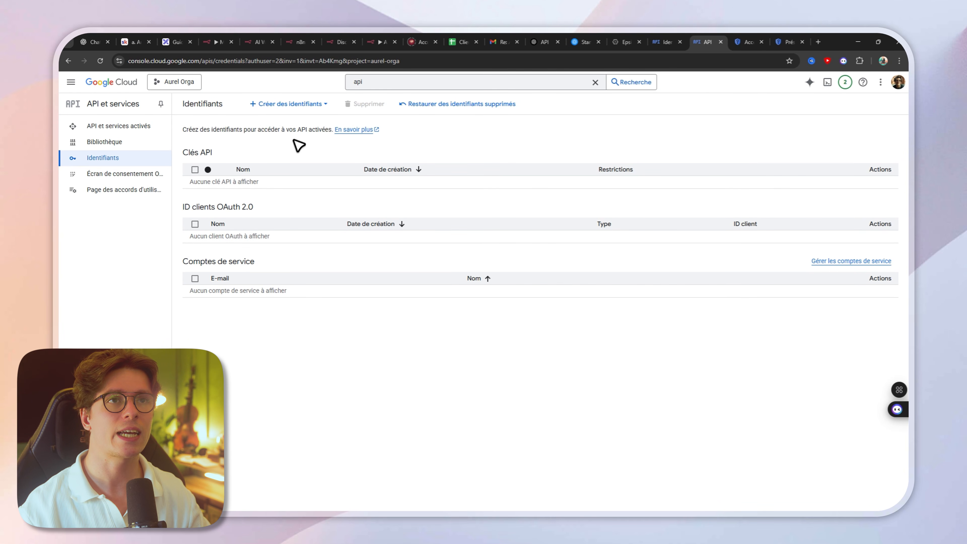
Step: Start a new OAuth client ID with application type Application Web, and enter the owner's surname as its name
{"action": "left_click", "coordinate": [325, 106]}
{"action": "left_click", "coordinate": [284, 159]}
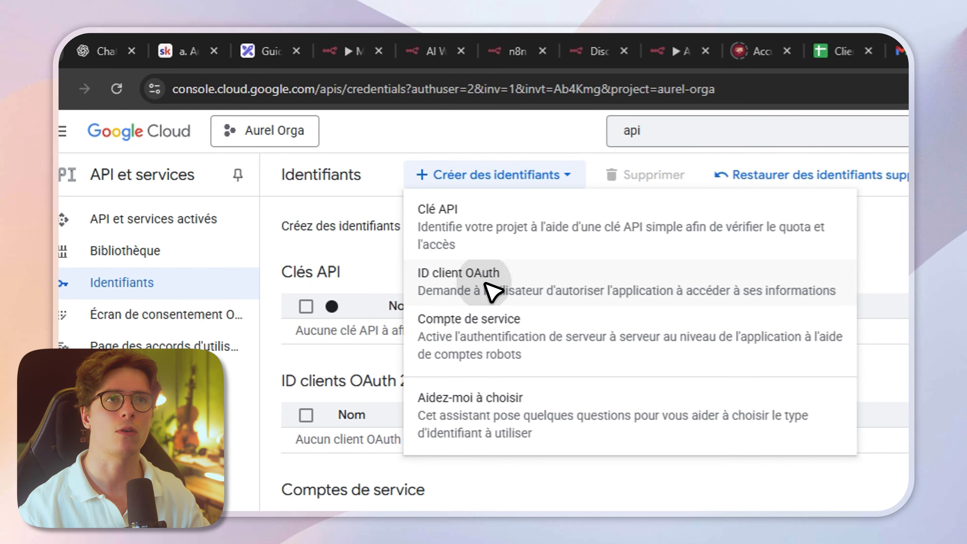
{"action": "left_click", "coordinate": [407, 354]}
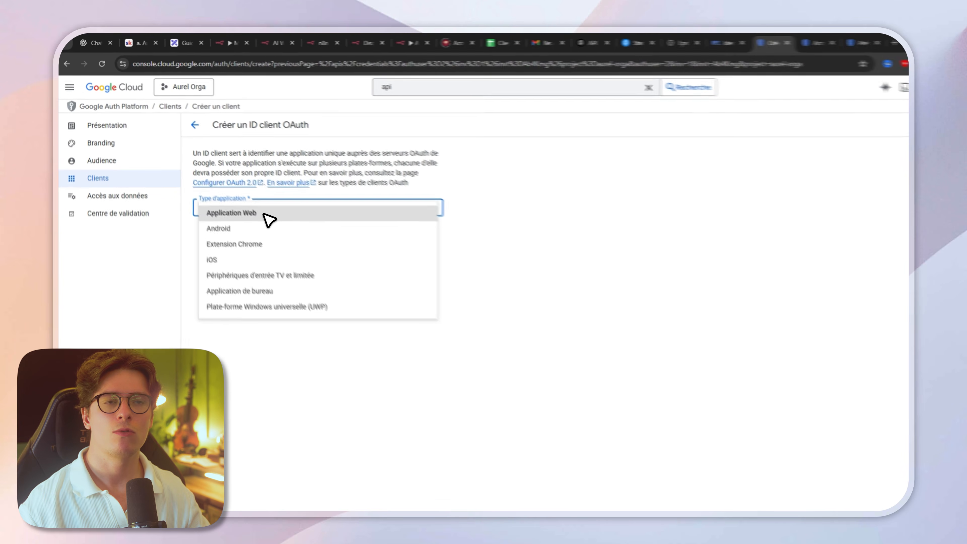
{"action": "left_click", "coordinate": [267, 213]}
{"action": "triple_click", "coordinate": [242, 238]}
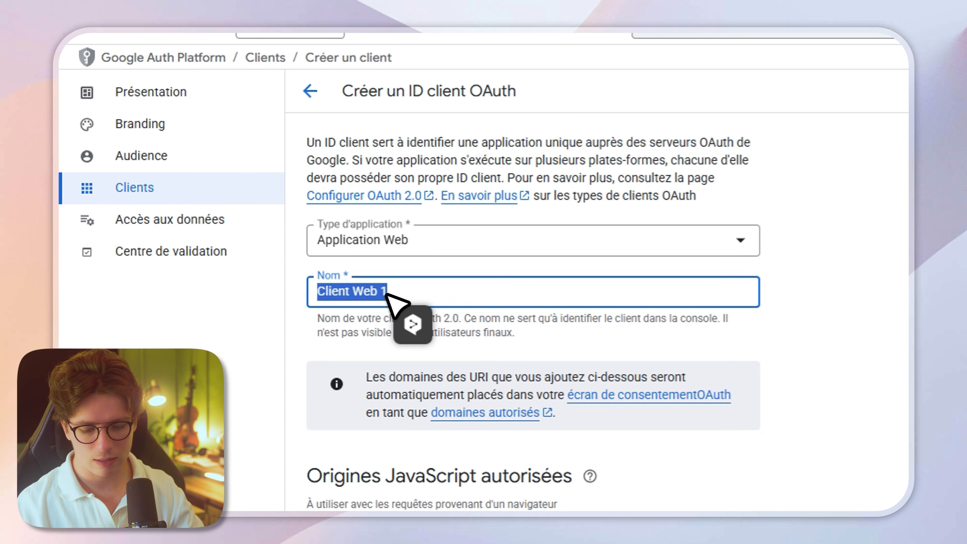
{"action": "type", "text": "FAGIOLI"}
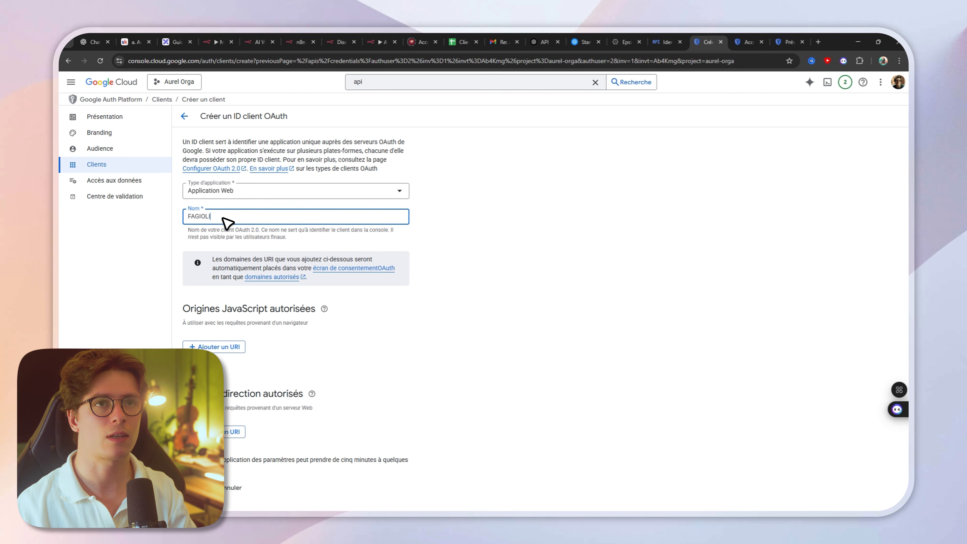
Step: Copy the OAuth redirect URL from the n8n credential, add it as an authorised redirect URI in Google Cloud, and create the OAuth client
{"action": "left_click", "coordinate": [259, 392]}
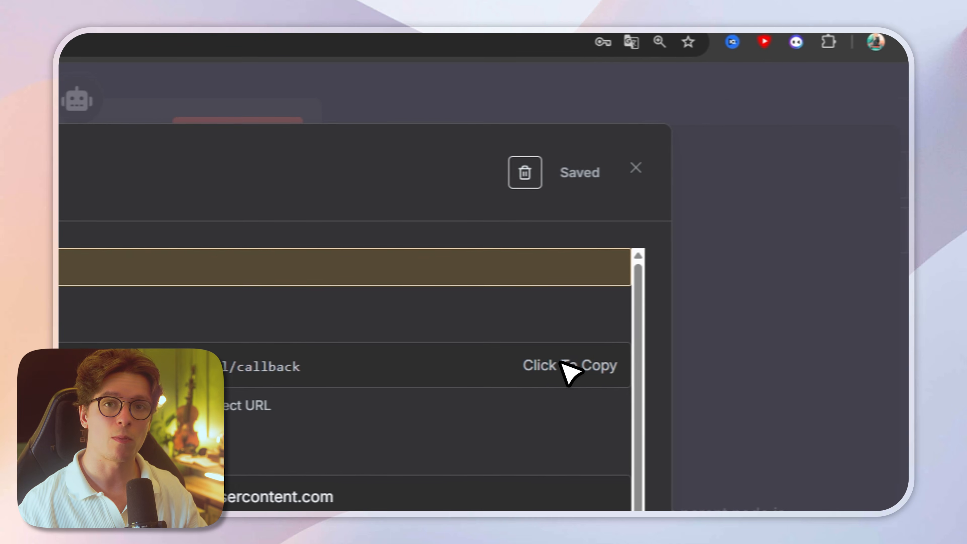
{"action": "left_click", "coordinate": [708, 42]}
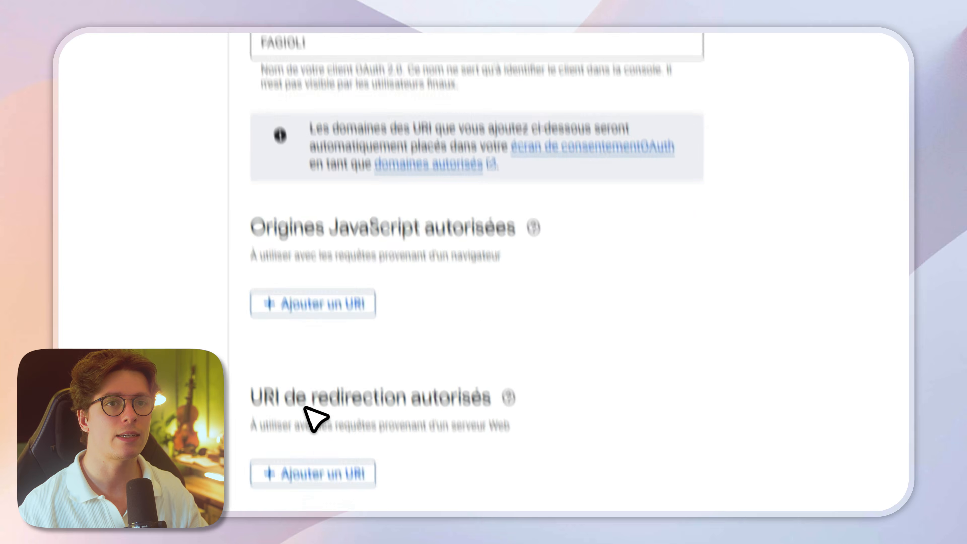
{"action": "left_click", "coordinate": [318, 369]}
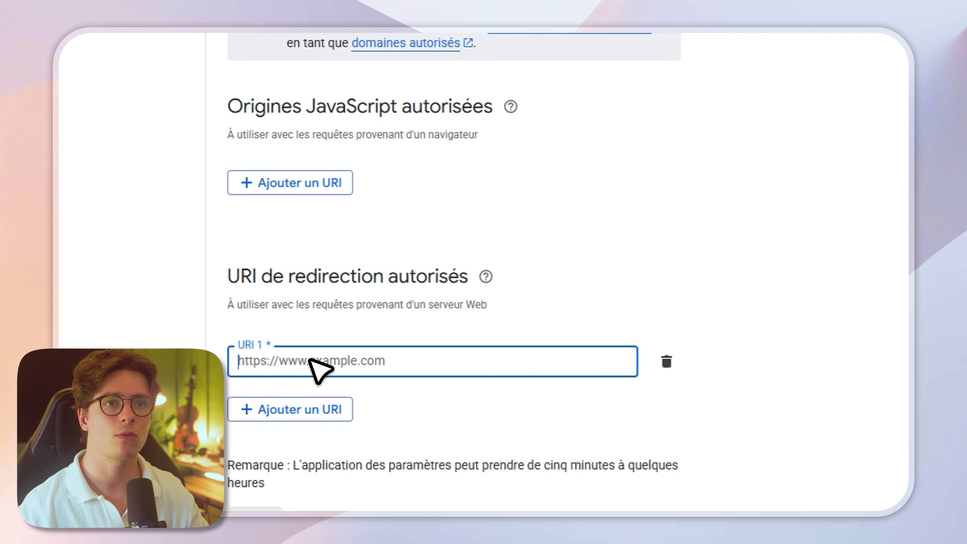
{"action": "scroll", "coordinate": [670, 267], "scroll_direction": "down", "scroll_amount": 1}
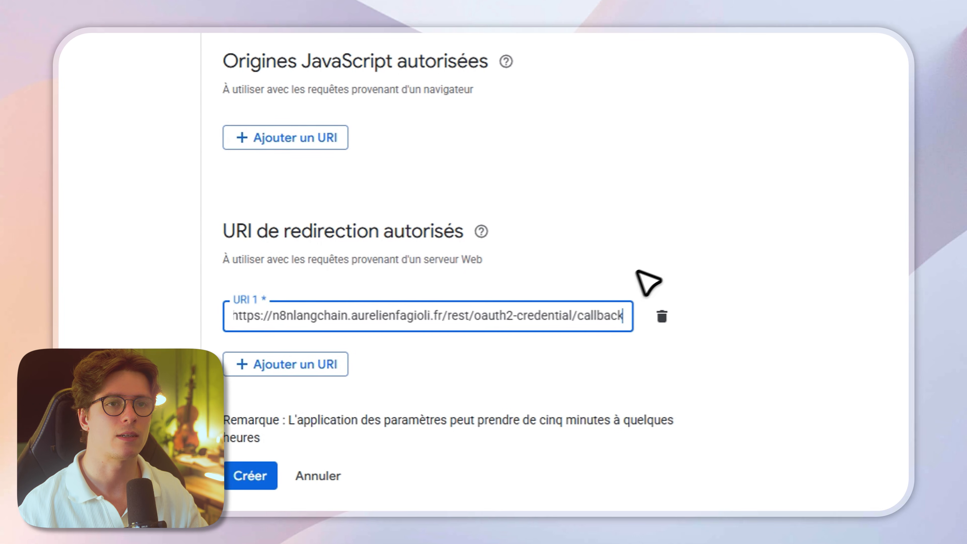
{"action": "left_click", "coordinate": [277, 473]}
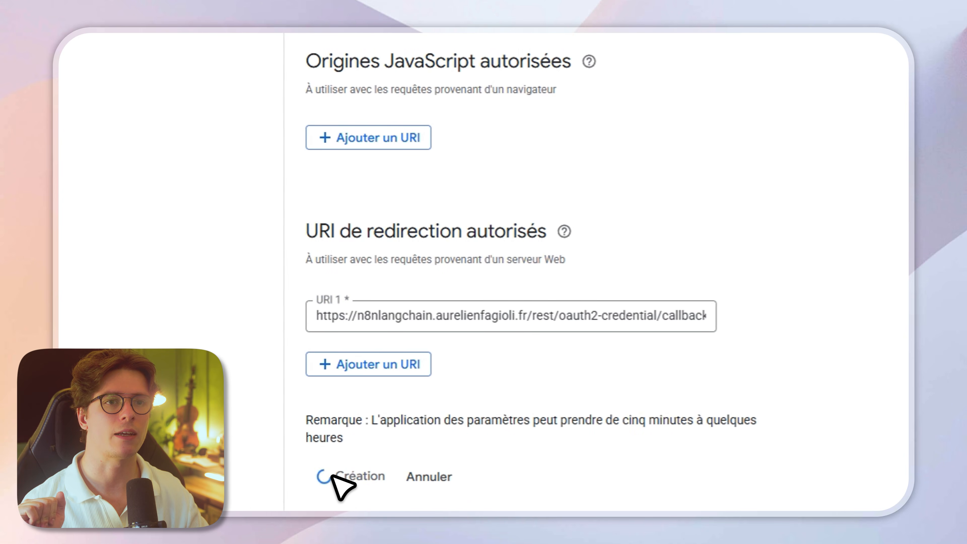
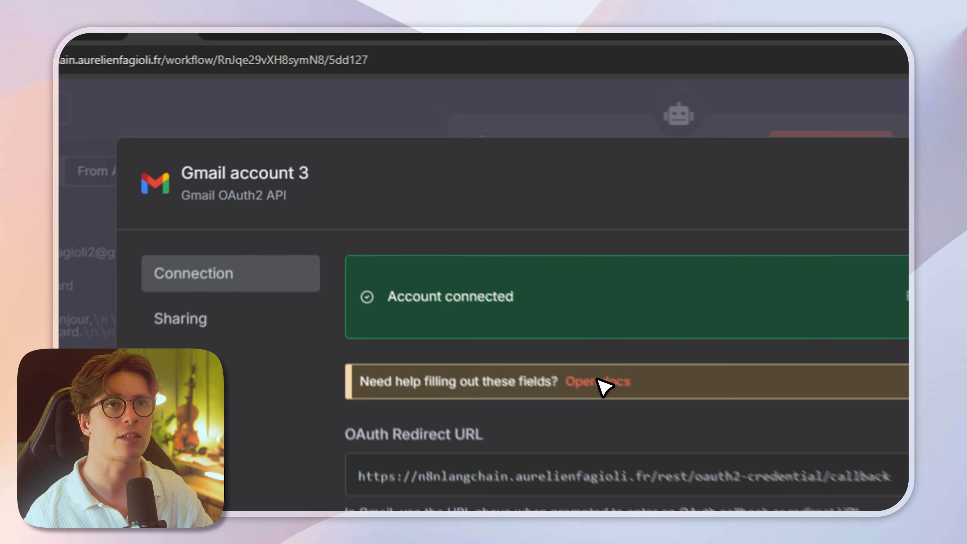
Step: Open the n8n documentation for the Google credential, review the OAuth setup steps, and return to the workflow
{"action": "left_click", "coordinate": [441, 231]}
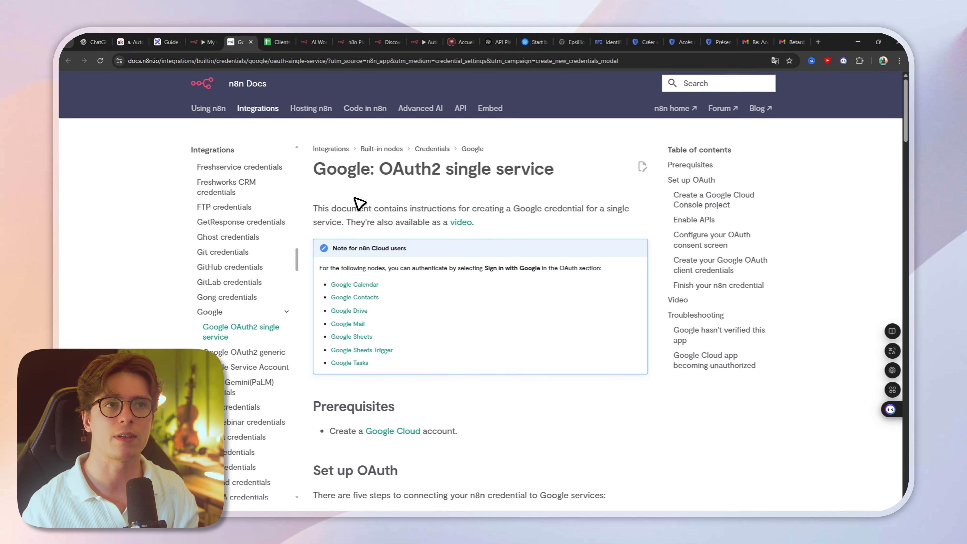
{"action": "scroll", "coordinate": [501, 341], "scroll_direction": "down", "scroll_amount": 5}
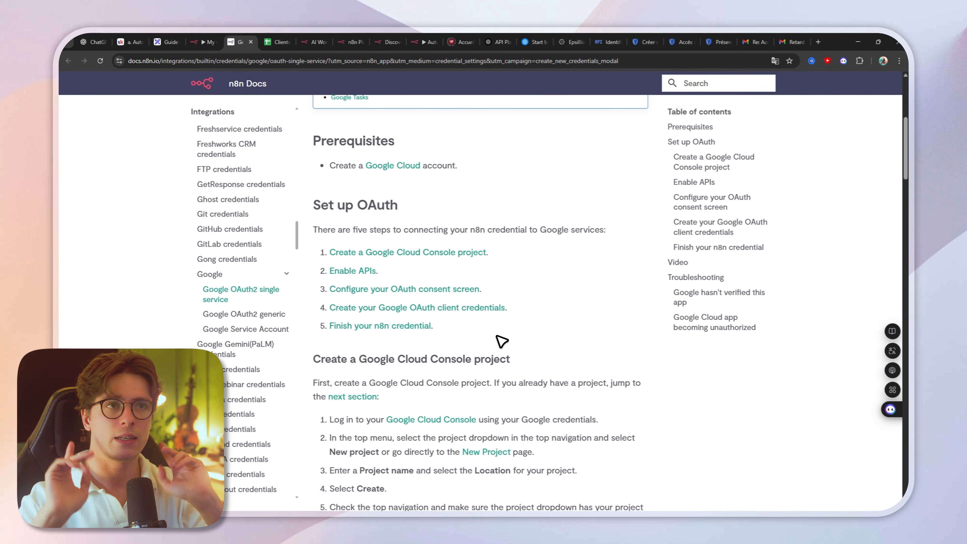
{"action": "left_click", "coordinate": [207, 43]}
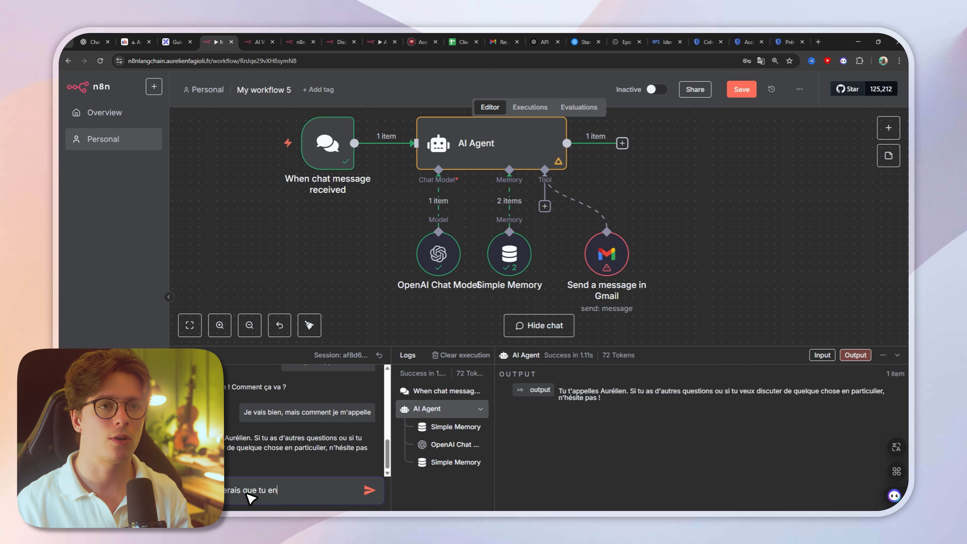
Step: Ask the agent in the chat to e-mail the recipient's address "en lui disant que je suis en retard"
{"action": "type", "text": "aure"}
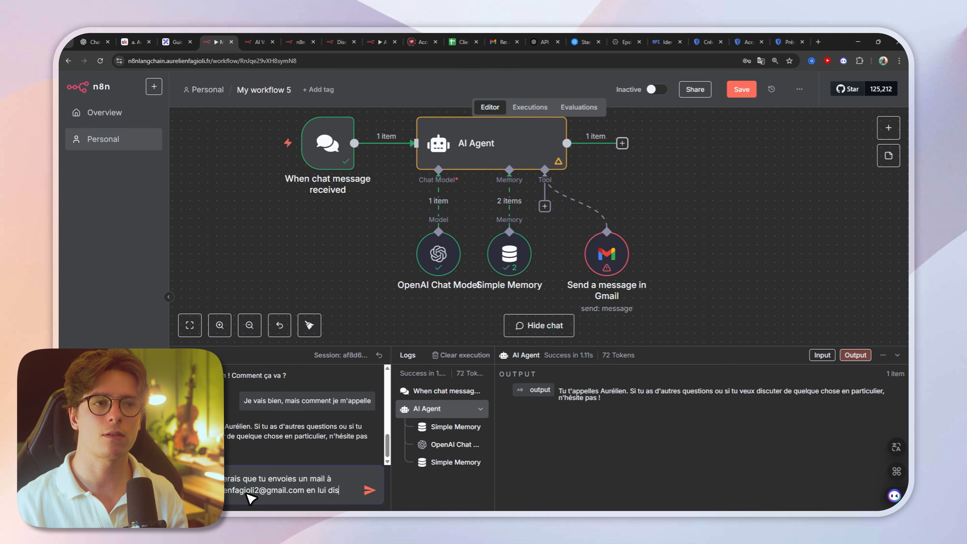
{"action": "type", "text": "ant"}
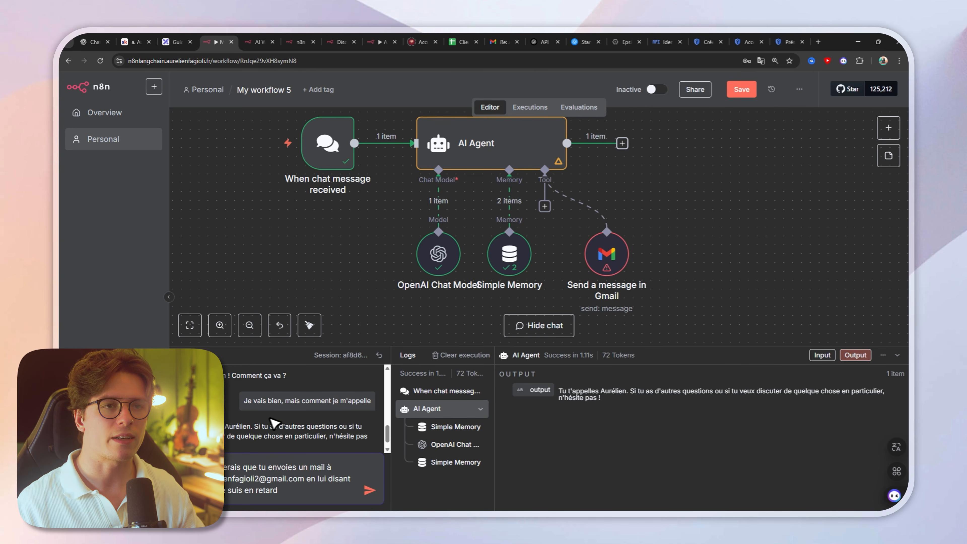
{"action": "left_click", "coordinate": [369, 490]}
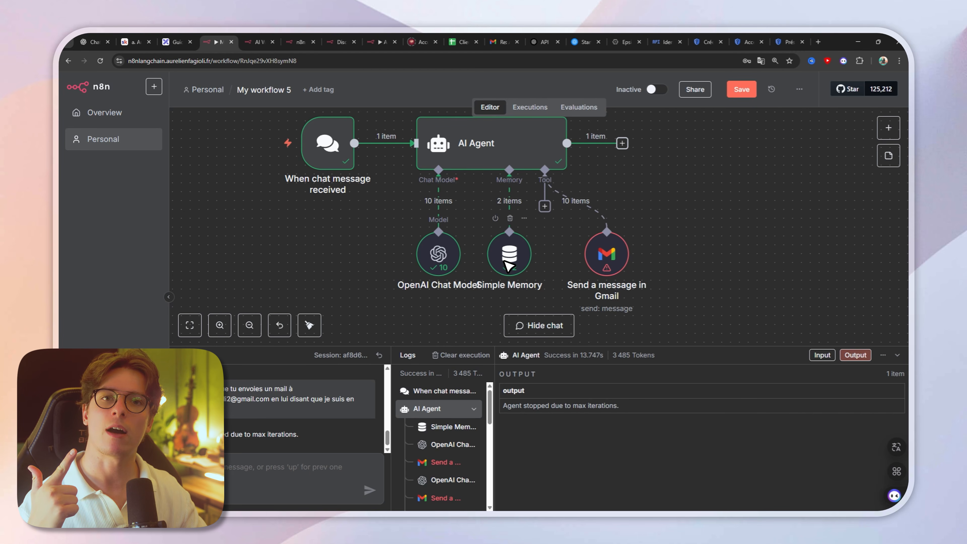
Step: In the Send a message in Gmail tool, let the model define the To, Subject and Message parameters
{"action": "double_click", "coordinate": [617, 258]}
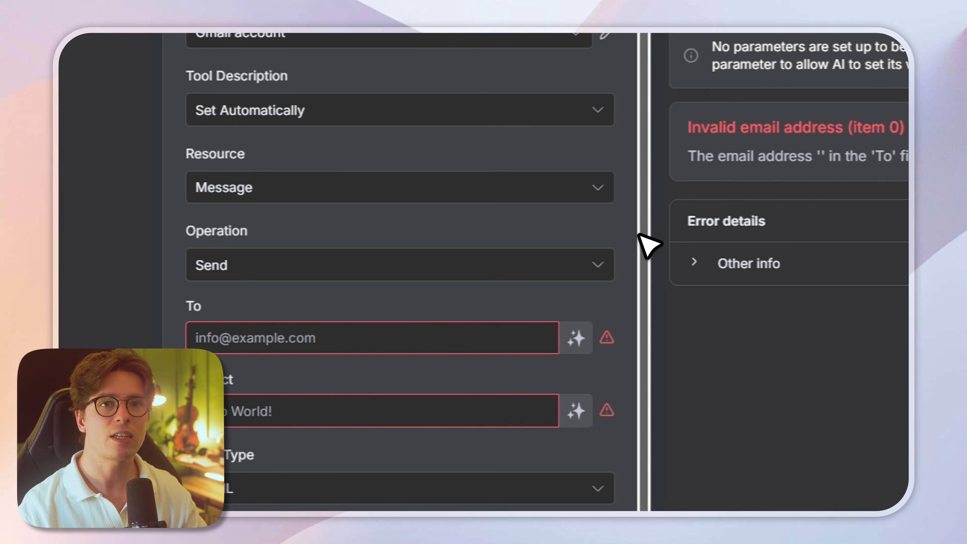
{"action": "scroll", "coordinate": [643, 266], "scroll_direction": "down", "scroll_amount": 2}
{"action": "left_click", "coordinate": [316, 295]}
{"action": "left_click", "coordinate": [230, 363]}
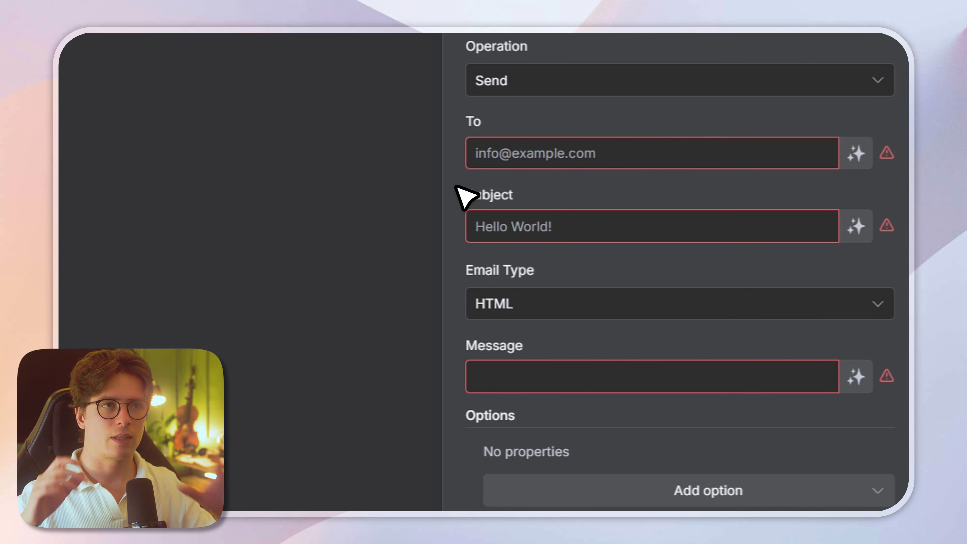
{"action": "left_click", "coordinate": [513, 156]}
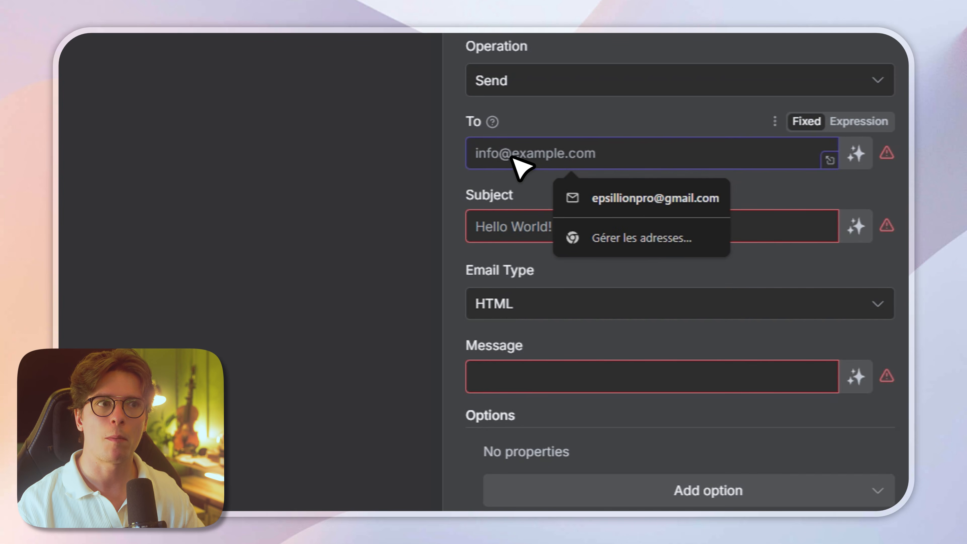
{"action": "left_click", "coordinate": [510, 226]}
{"action": "left_click", "coordinate": [510, 382]}
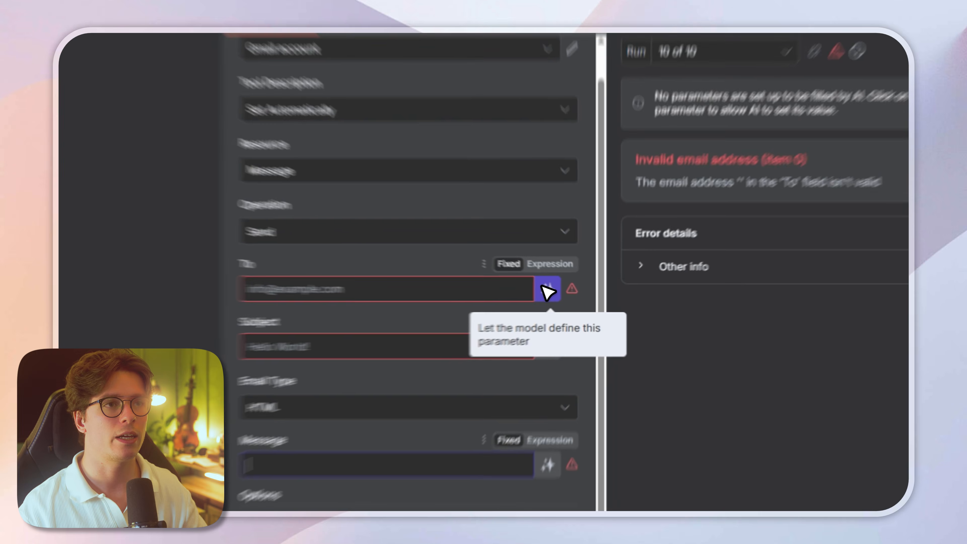
{"action": "left_click", "coordinate": [545, 288]}
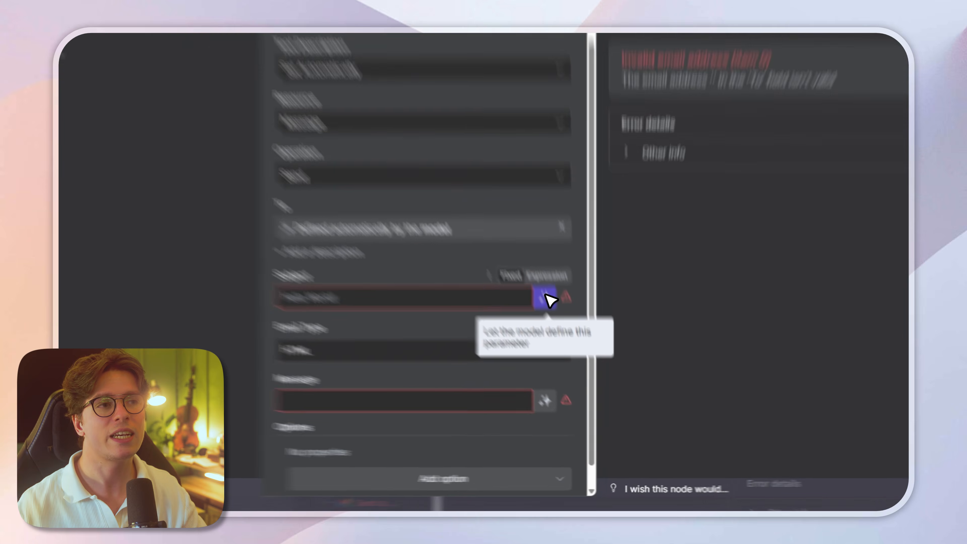
{"action": "left_click", "coordinate": [567, 347]}
{"action": "scroll", "coordinate": [491, 301], "scroll_direction": "down", "scroll_amount": 2}
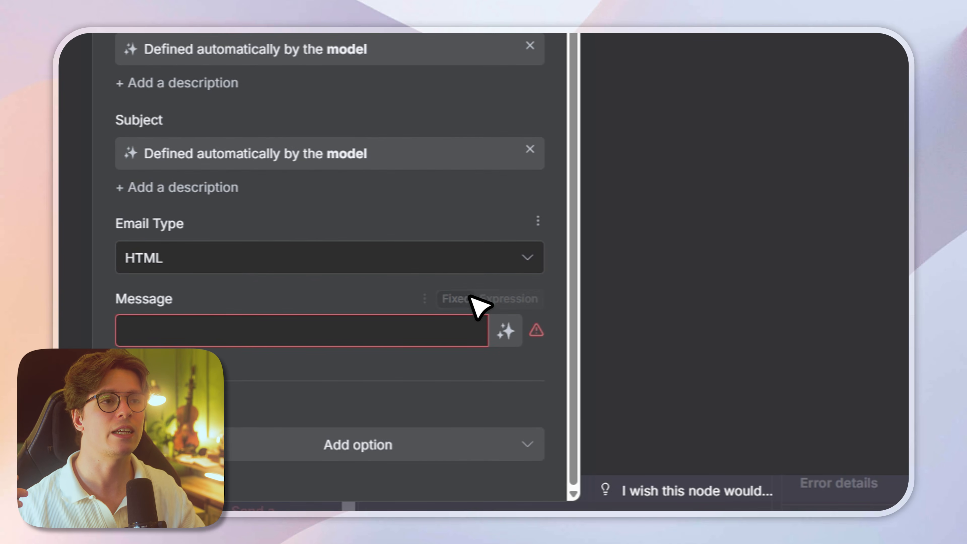
{"action": "left_click", "coordinate": [507, 330]}
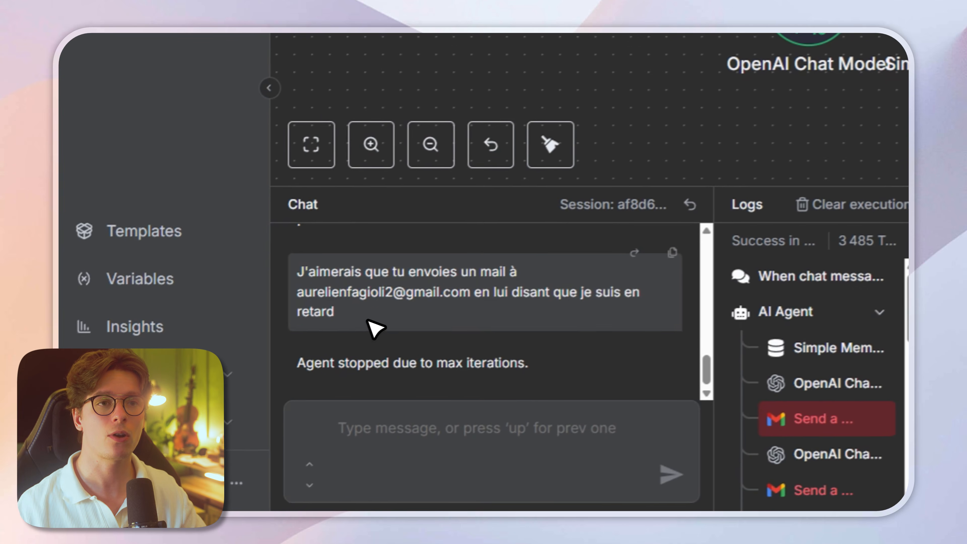
Step: Return to the chat, copy the earlier e-mail request and send it to the agent again
{"action": "left_click_drag", "start_coordinate": [375, 328], "coordinate": [299, 273]}
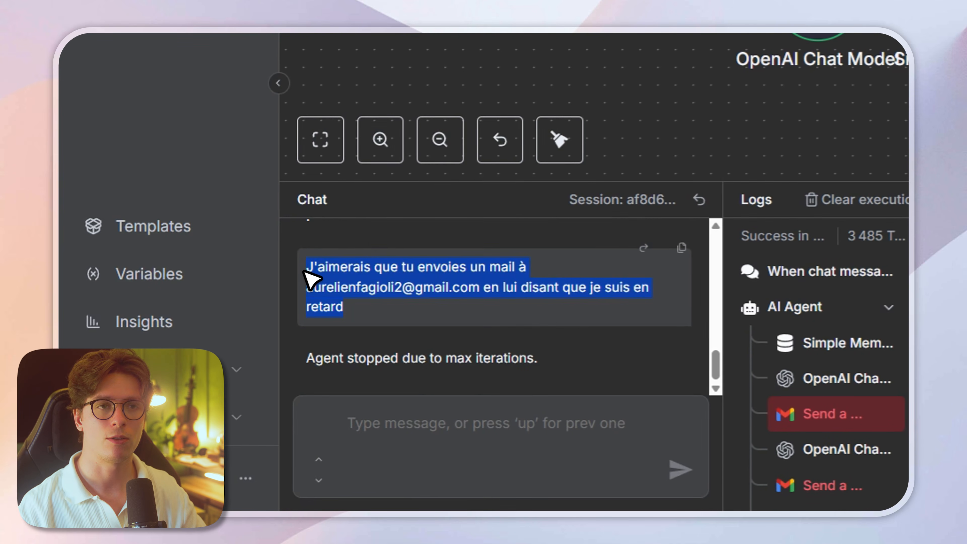
{"action": "key", "text": "ctrl+c"}
{"action": "left_click", "coordinate": [433, 444]}
{"action": "key", "text": "ctrl+v"}
{"action": "key", "text": "Return"}
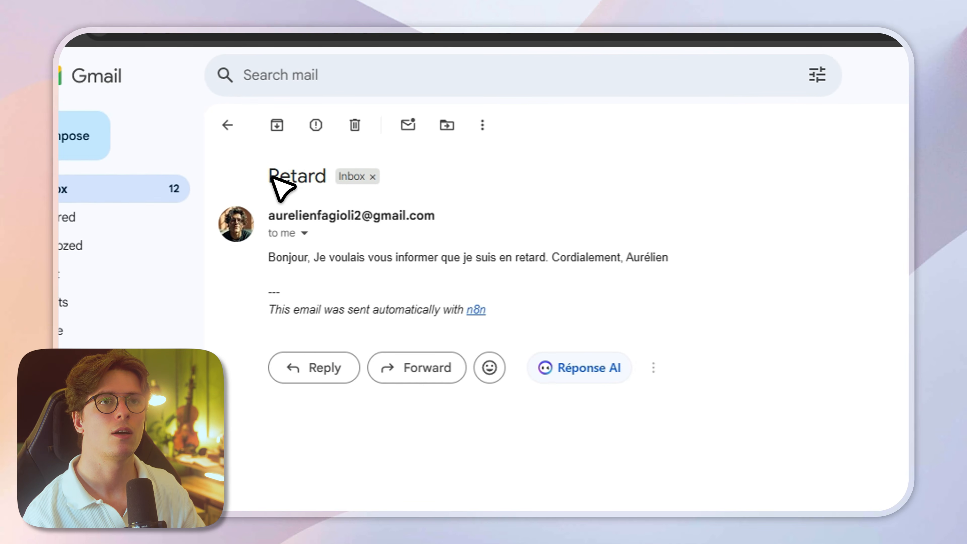
Step: In Gmail, examine the sender, body text and n8n attribution line of the received "Retard" e-mail
{"action": "triple_click", "coordinate": [315, 219]}
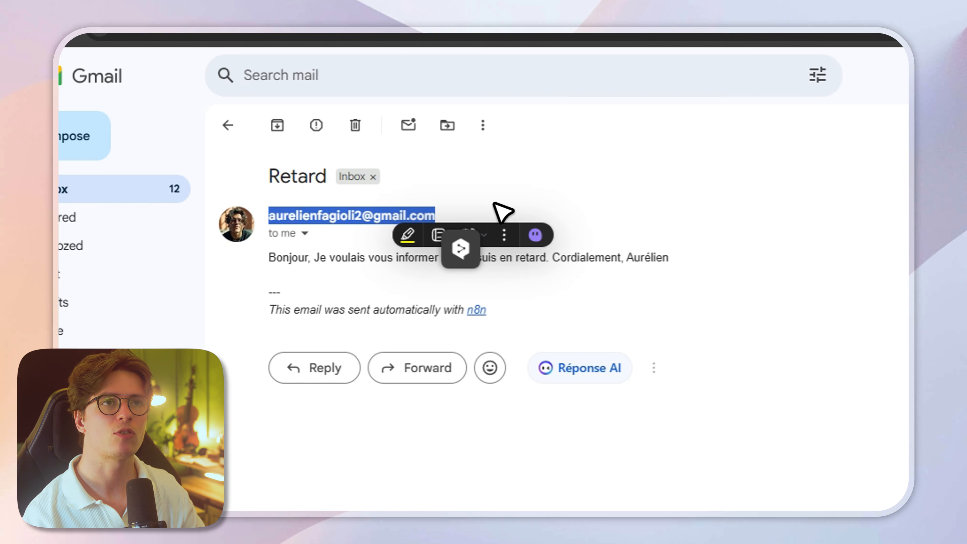
{"action": "left_click", "coordinate": [482, 222]}
{"action": "left_click_drag", "start_coordinate": [319, 259], "coordinate": [719, 258]}
{"action": "left_click", "coordinate": [569, 283]}
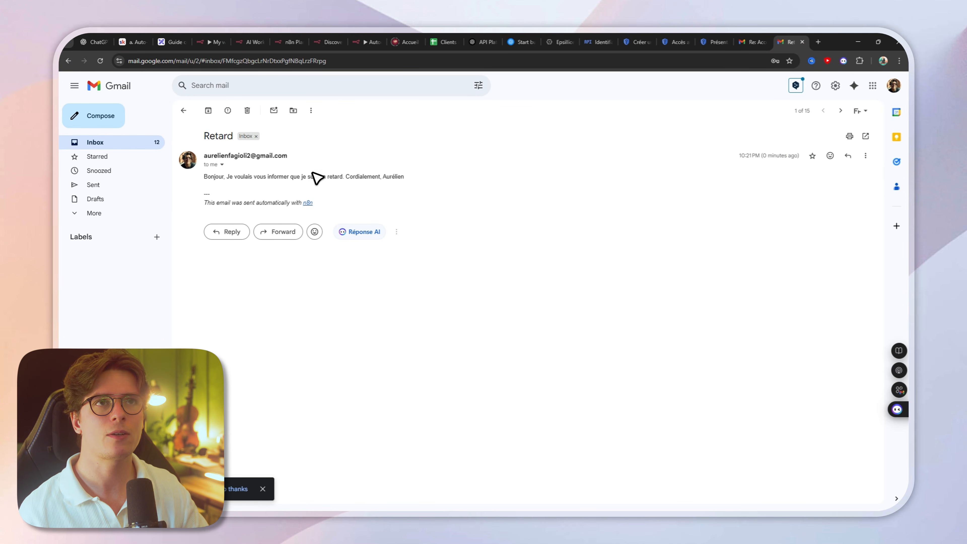
{"action": "left_click_drag", "start_coordinate": [316, 206], "coordinate": [199, 192]}
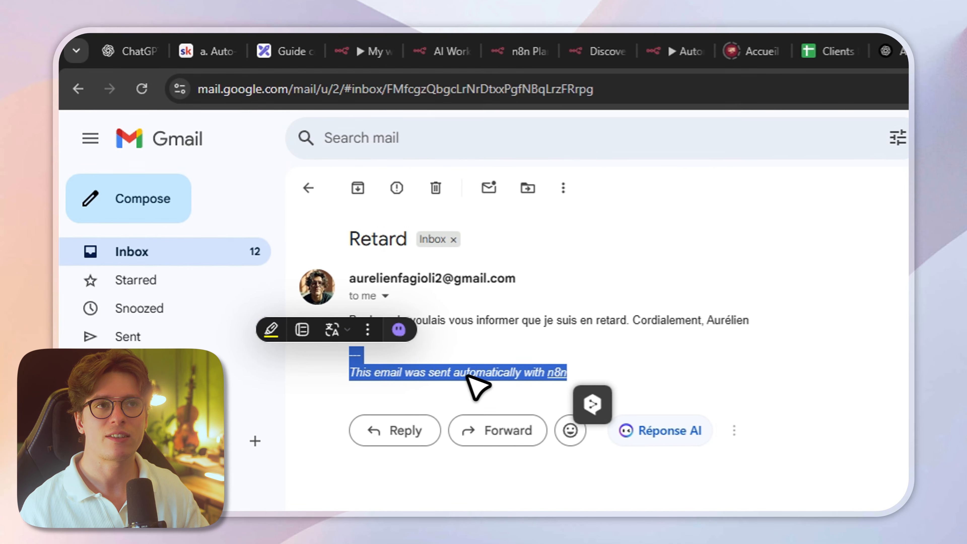
{"action": "left_click", "coordinate": [503, 343]}
Step: Return to the n8n workflow, add the Append n8n Attribution option to the Gmail tool and turn it off
{"action": "left_click", "coordinate": [358, 49]}
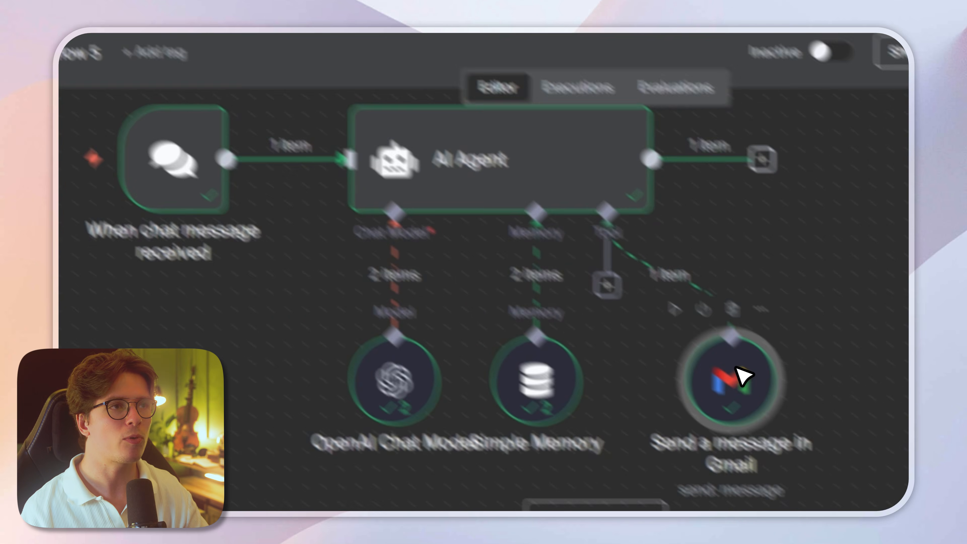
{"action": "double_click", "coordinate": [736, 368]}
{"action": "left_click_drag", "start_coordinate": [480, 199], "coordinate": [479, 413]}
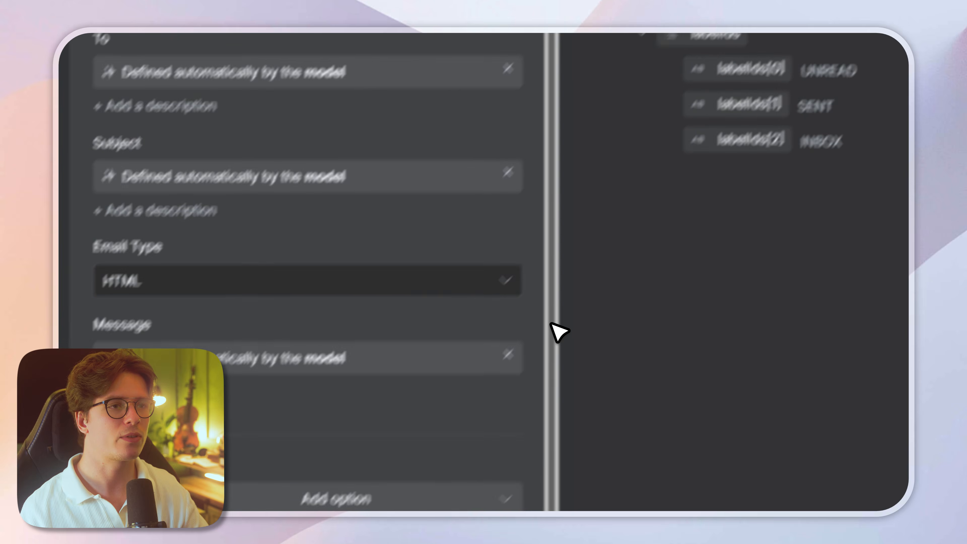
{"action": "left_click", "coordinate": [582, 428]}
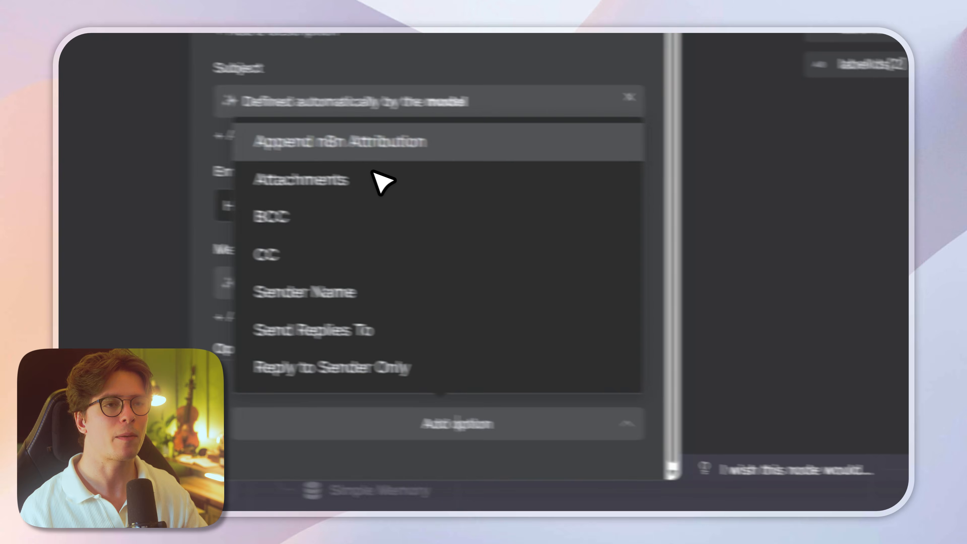
{"action": "left_click", "coordinate": [460, 159]}
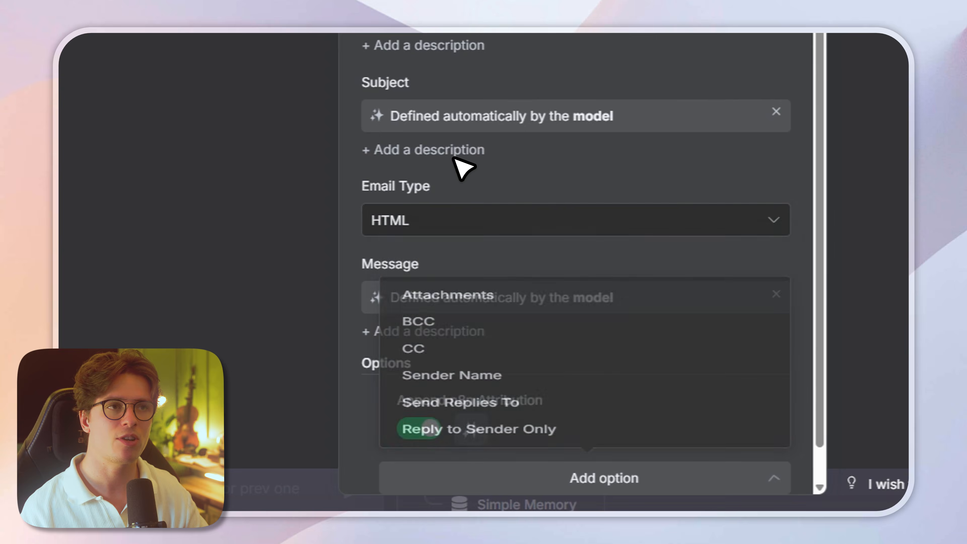
{"action": "left_click", "coordinate": [415, 427]}
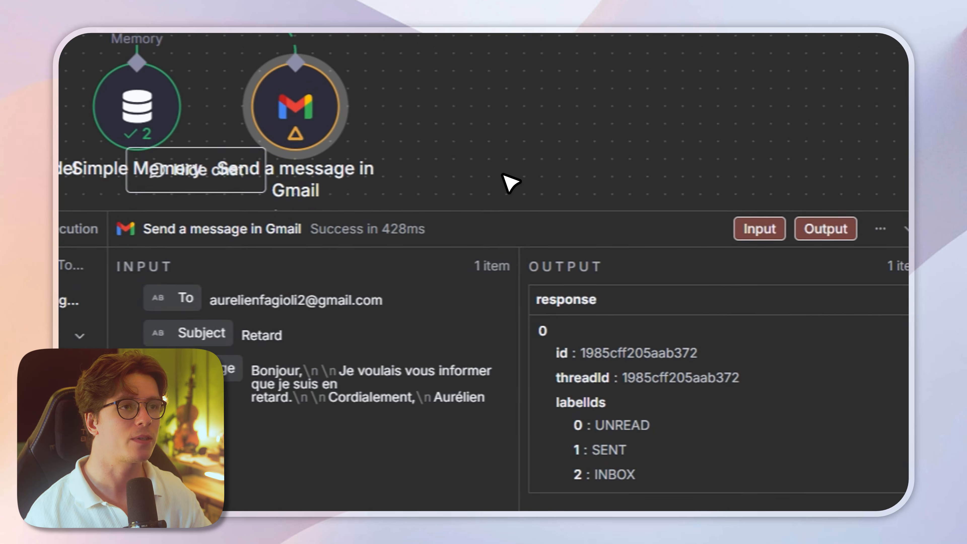
Step: Examine the execution logs of the AI Agent, the OpenAI Chat Model and the Gmail message tool
{"action": "left_click", "coordinate": [119, 281]}
{"action": "left_click", "coordinate": [102, 309]}
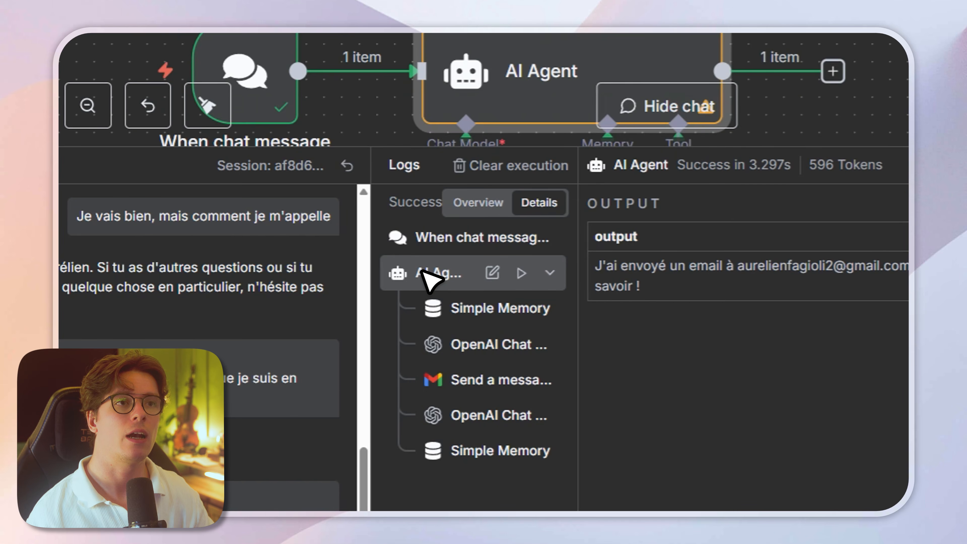
{"action": "left_click", "coordinate": [486, 345]}
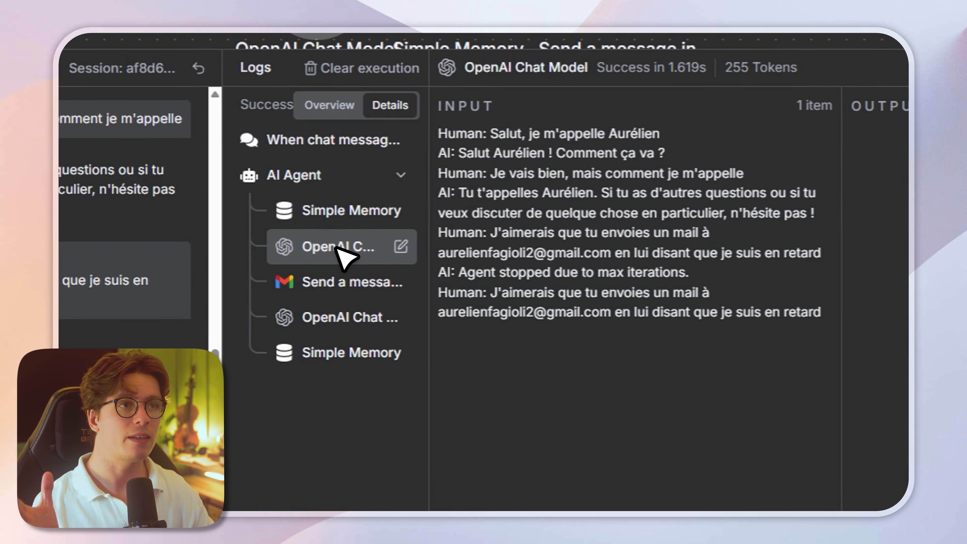
{"action": "left_click", "coordinate": [321, 280]}
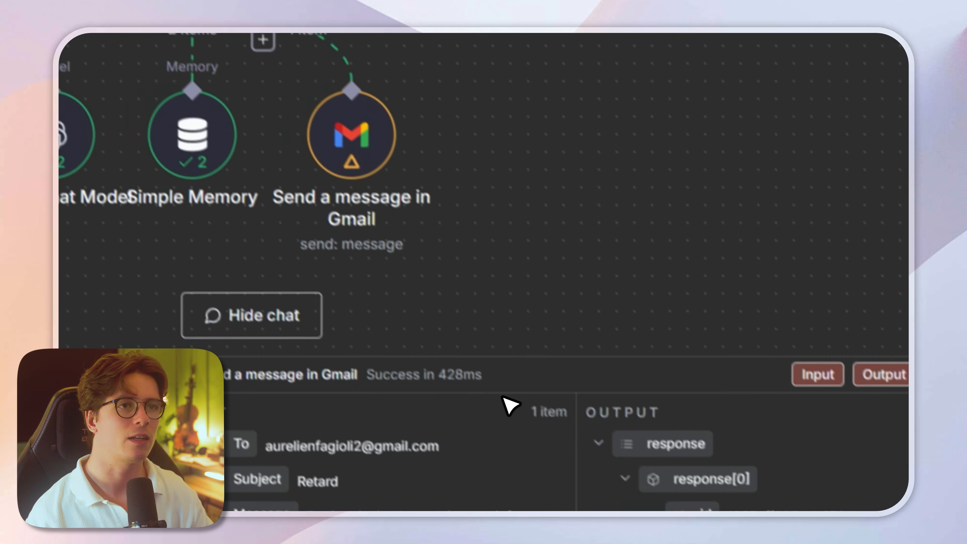
{"action": "scroll", "coordinate": [498, 267], "scroll_direction": "up", "scroll_amount": 5}
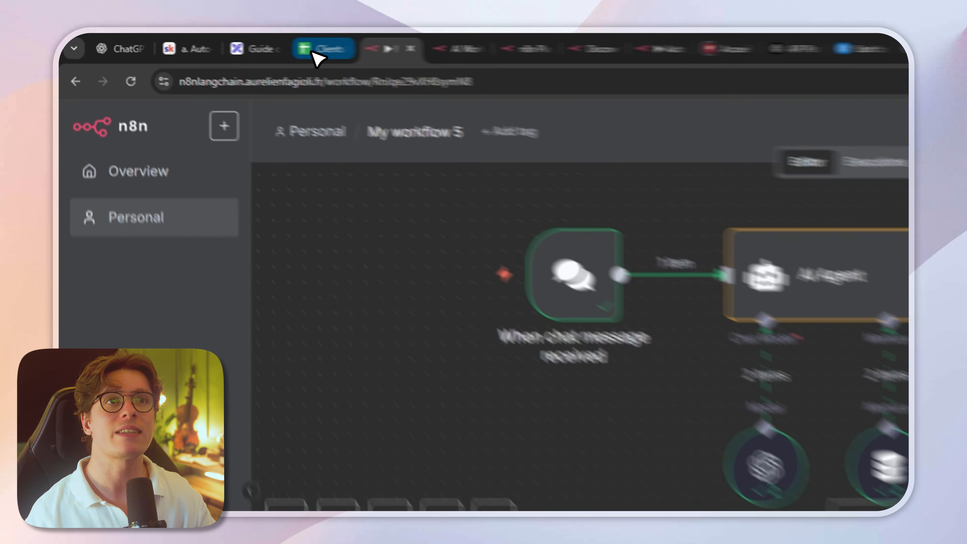
Step: Switch to the Clients Fictifs spreadsheet in Google Sheets and examine the client table's columns and rows
{"action": "left_click", "coordinate": [210, 41]}
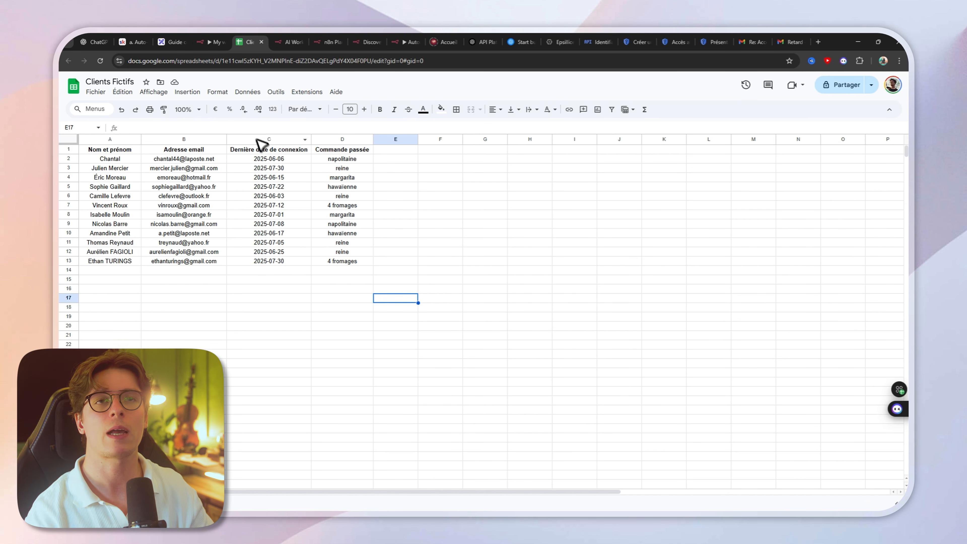
{"action": "left_click_drag", "start_coordinate": [110, 149], "coordinate": [348, 265]}
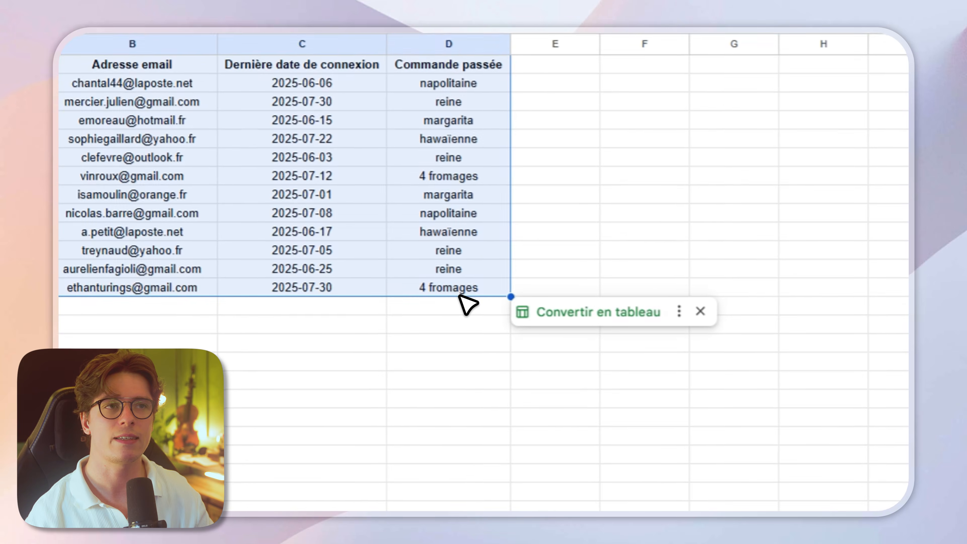
{"action": "left_click", "coordinate": [575, 254]}
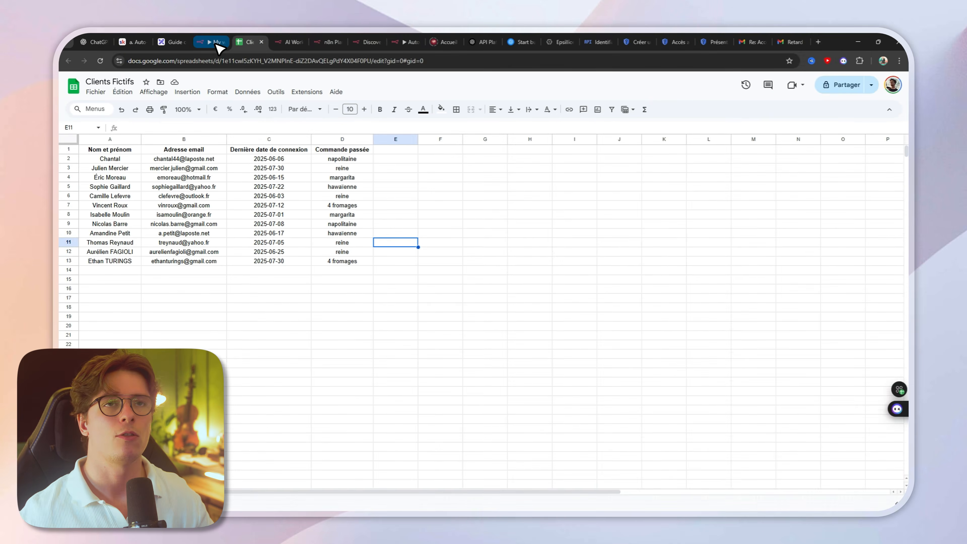
Step: Return to the n8n workflow and add a Google Sheets Tool to the AI Agent for getting rows in a sheet
{"action": "left_click", "coordinate": [287, 50]}
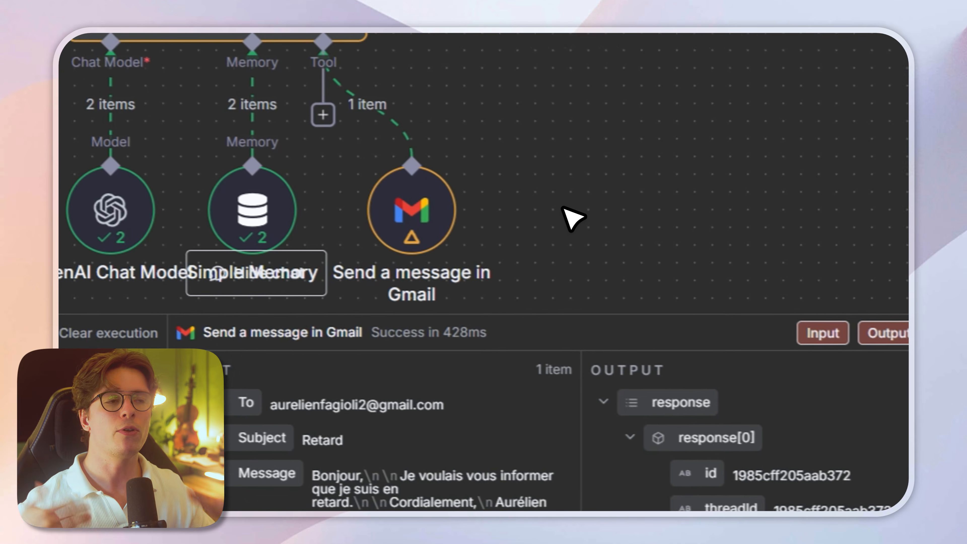
{"action": "left_click_drag", "start_coordinate": [563, 321], "coordinate": [555, 386]}
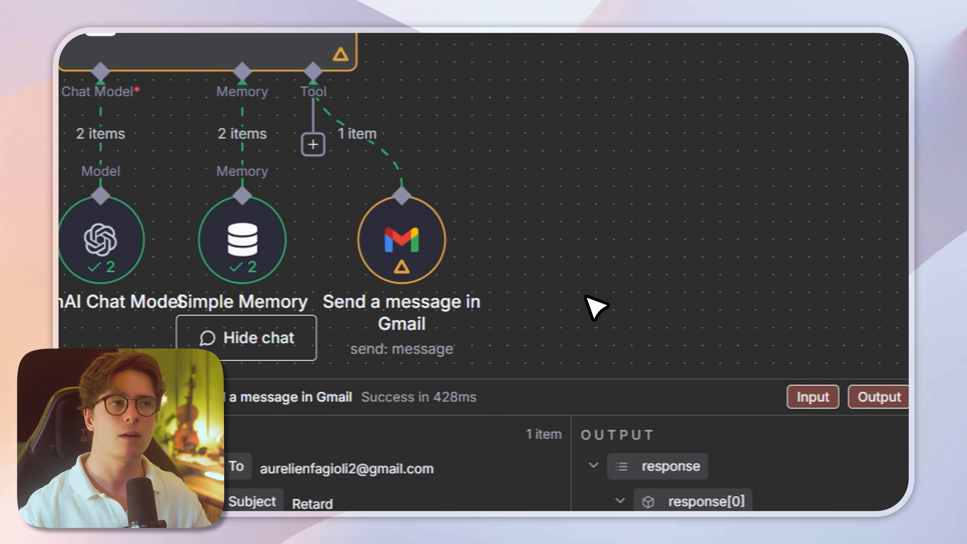
{"action": "left_click_drag", "start_coordinate": [586, 296], "coordinate": [517, 265]}
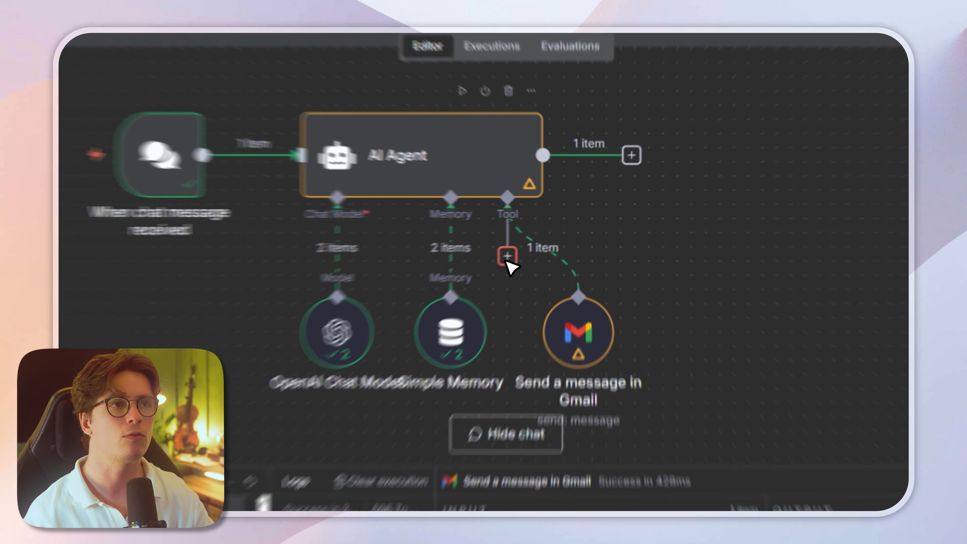
{"action": "left_click", "coordinate": [539, 238]}
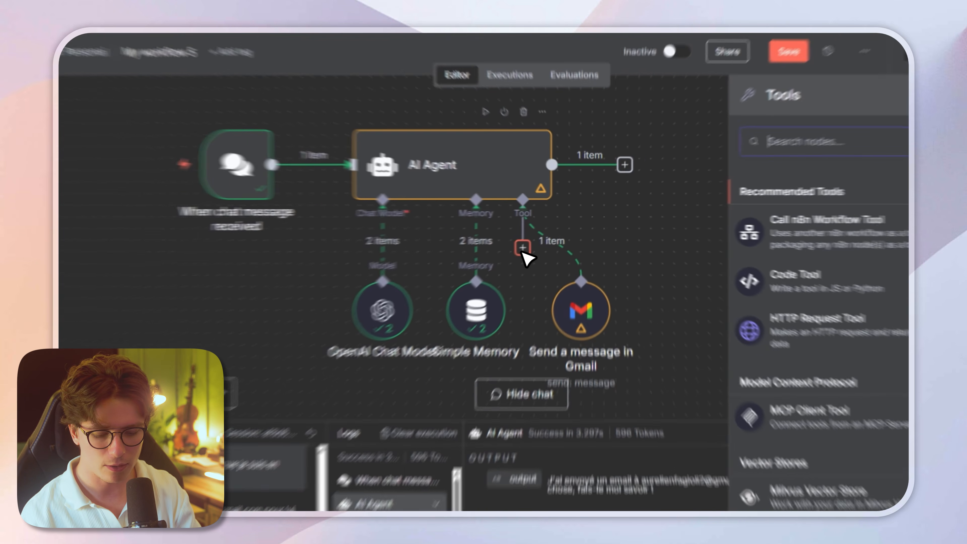
{"action": "type", "text": "googl"}
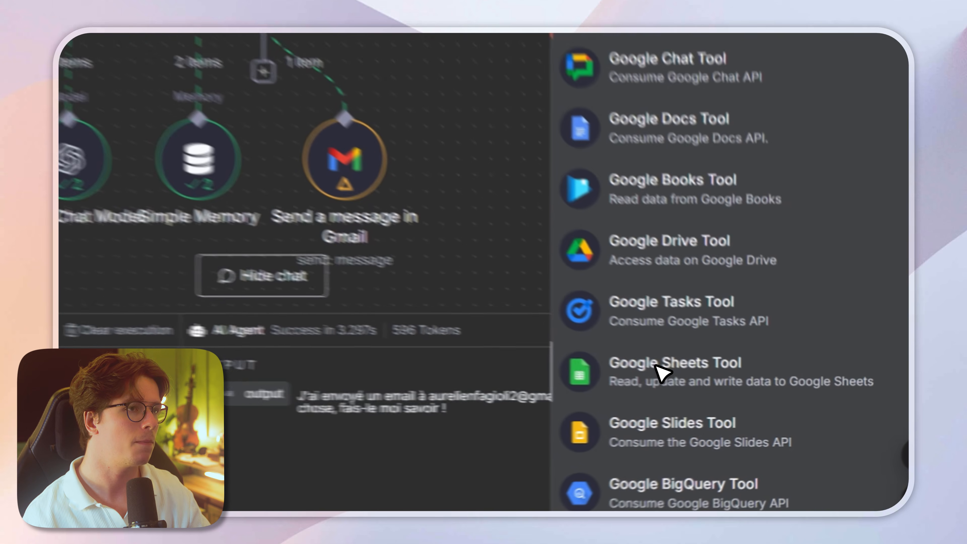
{"action": "left_click", "coordinate": [725, 392]}
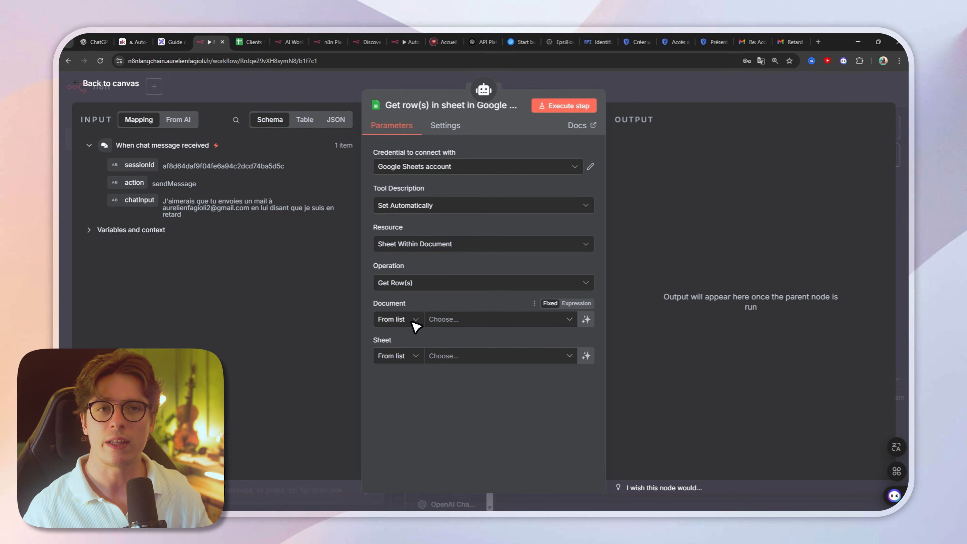
Step: Choose the Clients Fictifs spreadsheet as the document of the Google Sheets tool
{"action": "left_click", "coordinate": [484, 324]}
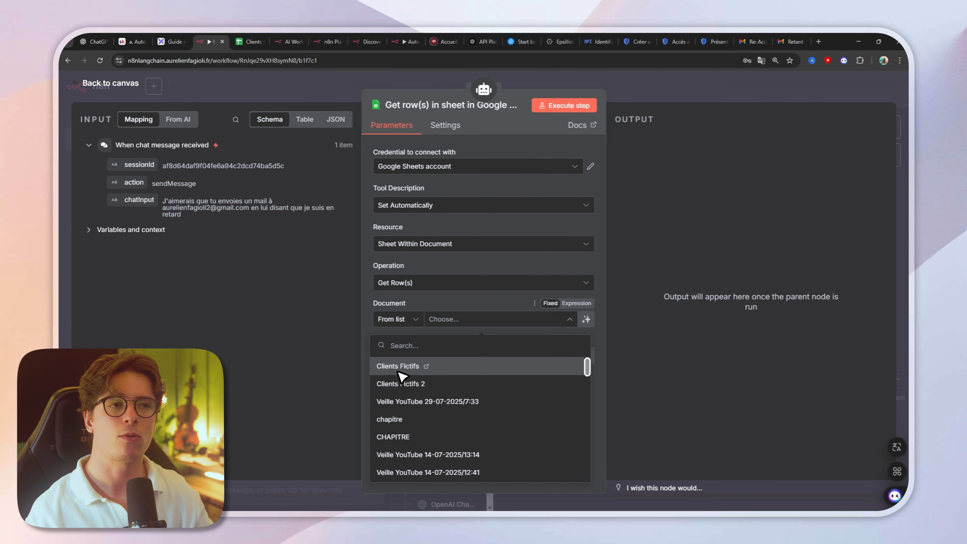
{"action": "left_click", "coordinate": [403, 367]}
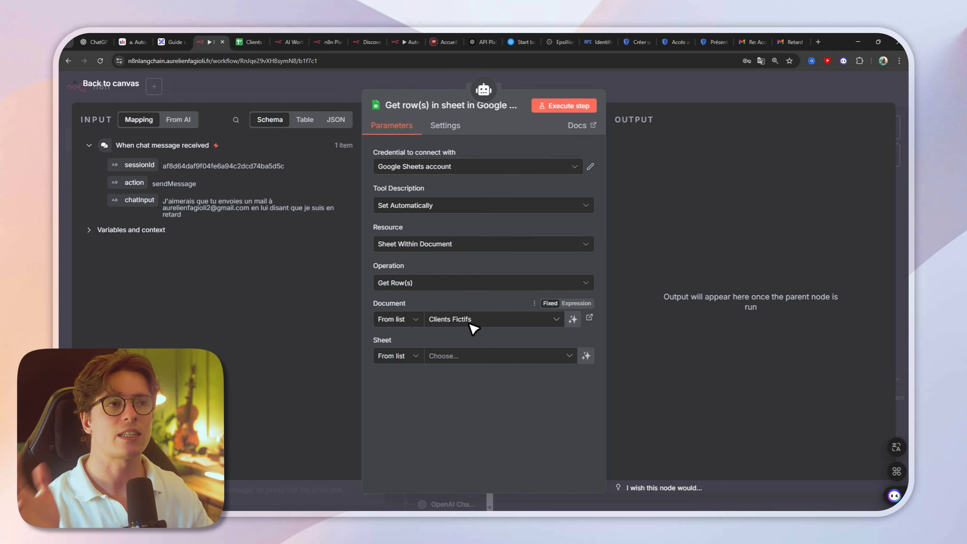
{"action": "left_click", "coordinate": [470, 320]}
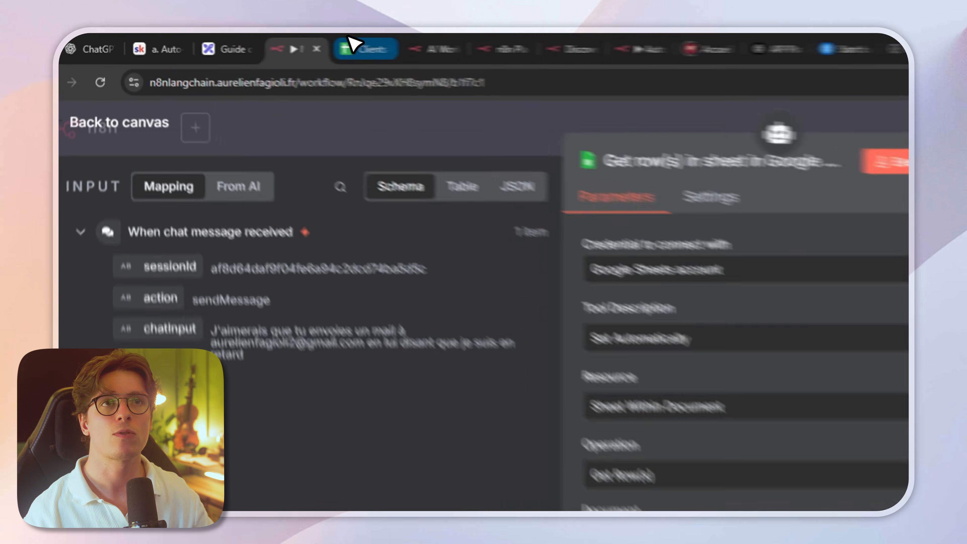
Step: Examine the document ID in the web address of the Clients Fictifs spreadsheet, then return to the Google Sheets tool
{"action": "left_click", "coordinate": [249, 42]}
{"action": "left_click", "coordinate": [352, 92]}
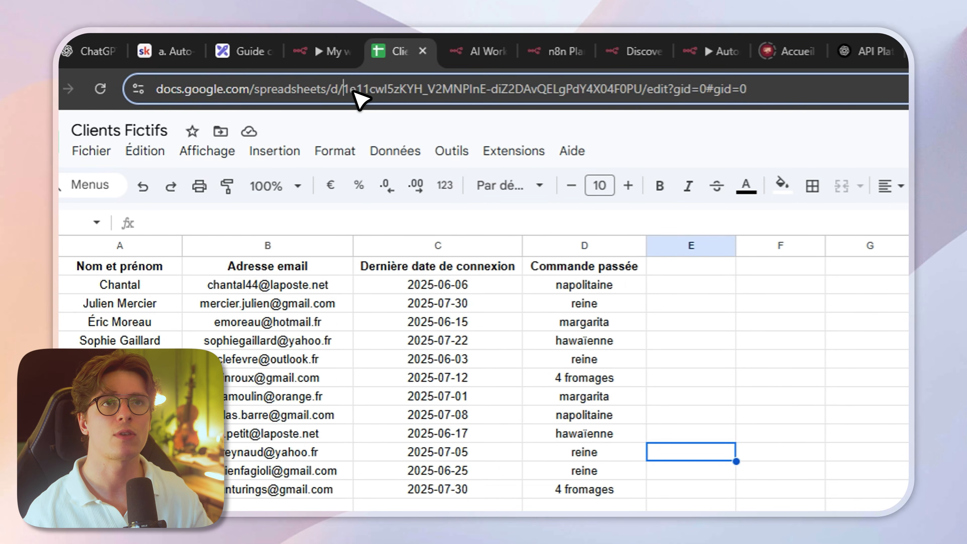
{"action": "left_click_drag", "start_coordinate": [586, 91], "coordinate": [649, 94]}
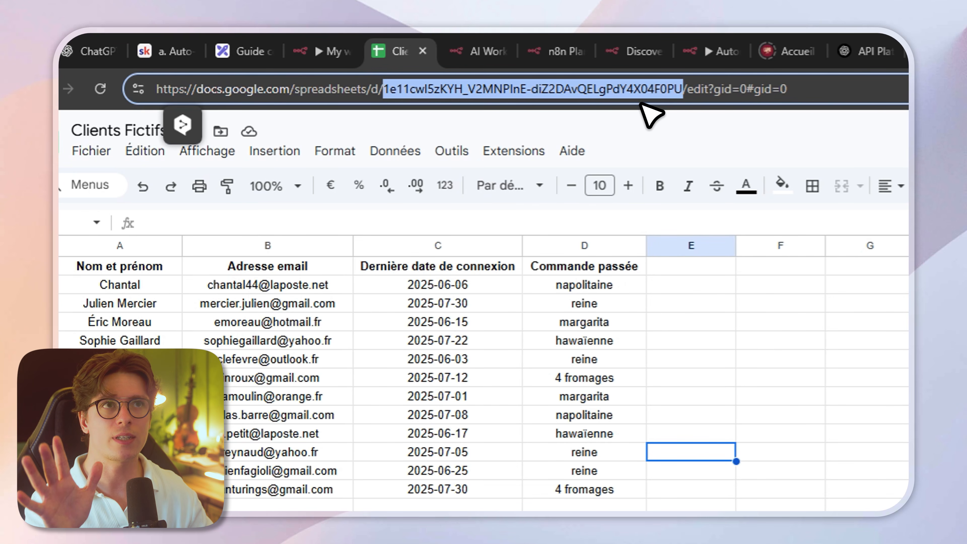
{"action": "left_click", "coordinate": [334, 42]}
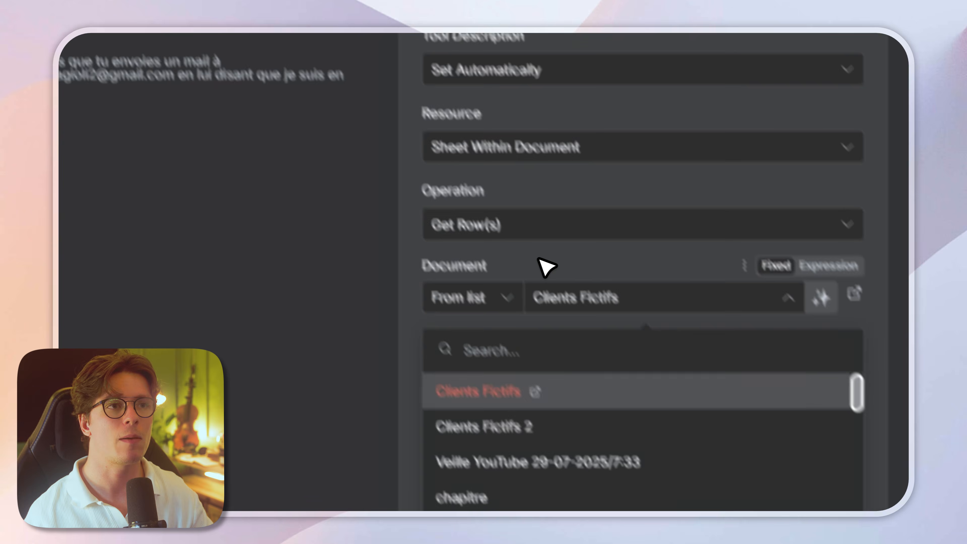
Step: Select the sheet to read within the Clients Fictifs document in the Google Sheets tool
{"action": "left_click", "coordinate": [537, 260]}
{"action": "left_click", "coordinate": [460, 228]}
{"action": "left_click", "coordinate": [571, 392]}
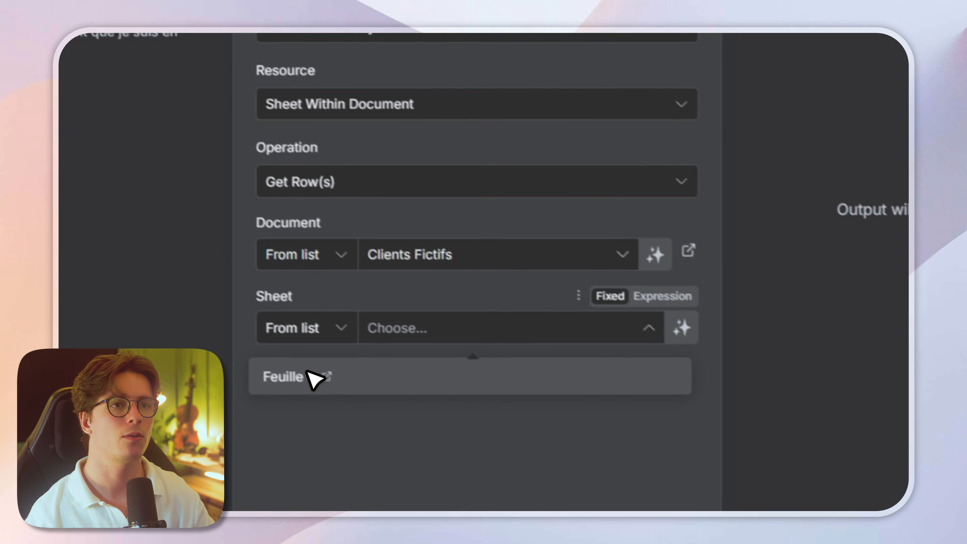
{"action": "left_click", "coordinate": [313, 379]}
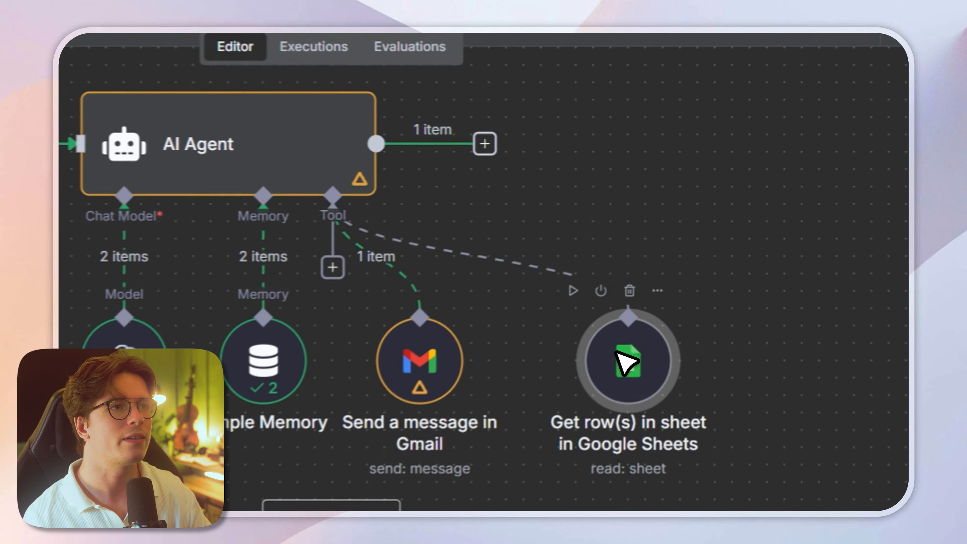
Step: Rename the Google Sheets tool as Clients Fictifs and tidy the arrangement of the tool nodes on the canvas
{"action": "double_click", "coordinate": [688, 267]}
{"action": "left_click", "coordinate": [465, 111]}
{"action": "type", "text": "Clients Fictifs"}
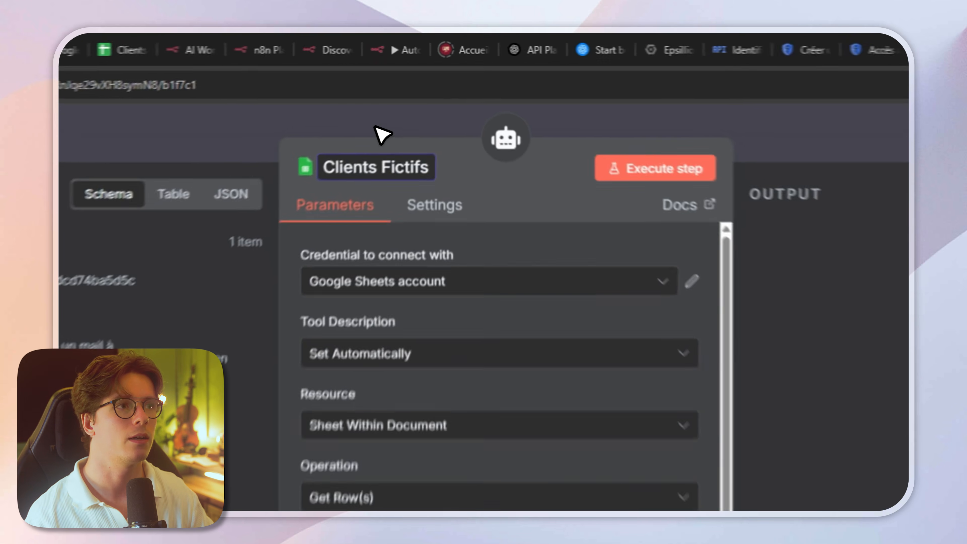
{"action": "left_click", "coordinate": [414, 82]}
{"action": "left_click_drag", "start_coordinate": [618, 344], "coordinate": [548, 324]}
{"action": "left_click_drag", "start_coordinate": [680, 293], "coordinate": [693, 294]}
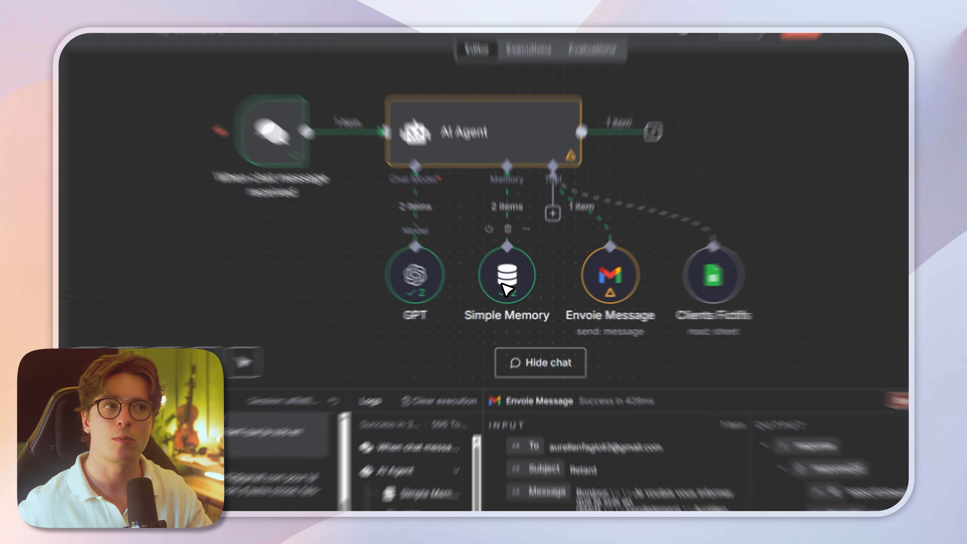
Step: Delete the Simple Memory node and the When chat message received trigger from the workflow
{"action": "left_click", "coordinate": [511, 289]}
{"action": "key", "text": "Delete"}
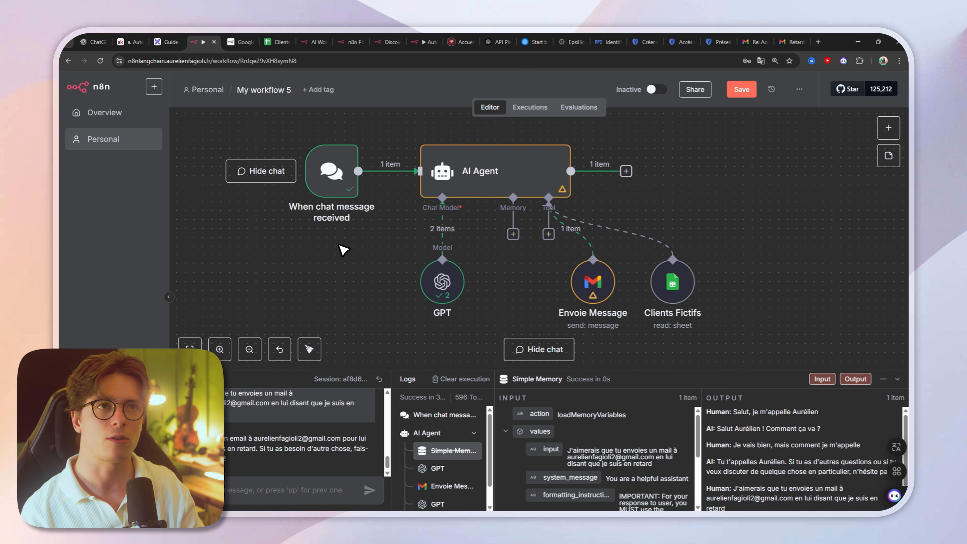
{"action": "left_click", "coordinate": [342, 176]}
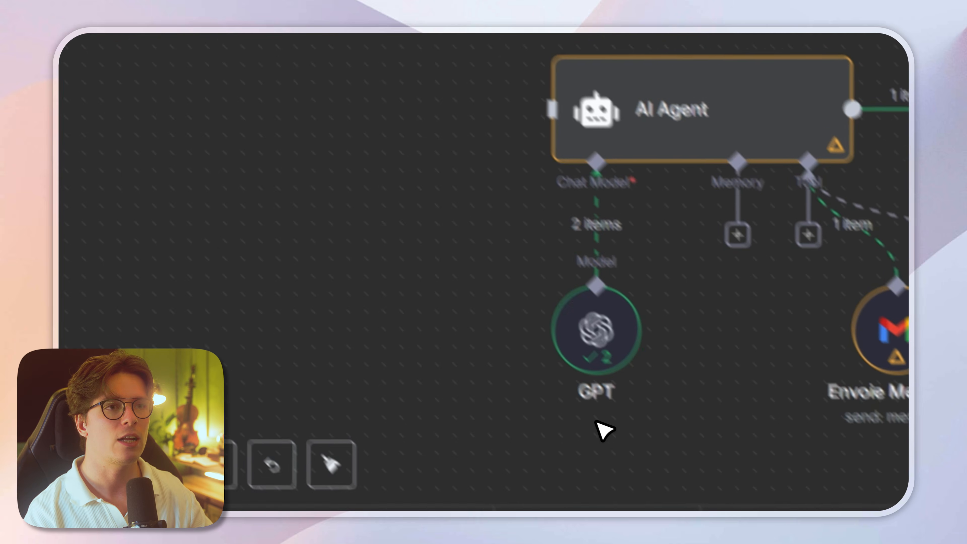
{"action": "double_click", "coordinate": [591, 405]}
{"action": "double_click", "coordinate": [599, 396]}
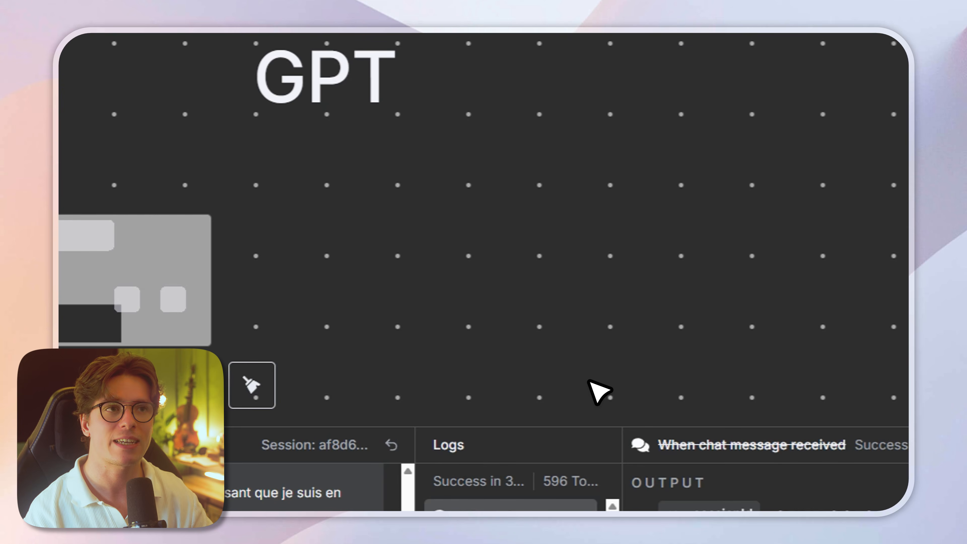
{"action": "scroll", "coordinate": [589, 380], "scroll_direction": "down", "scroll_amount": 5}
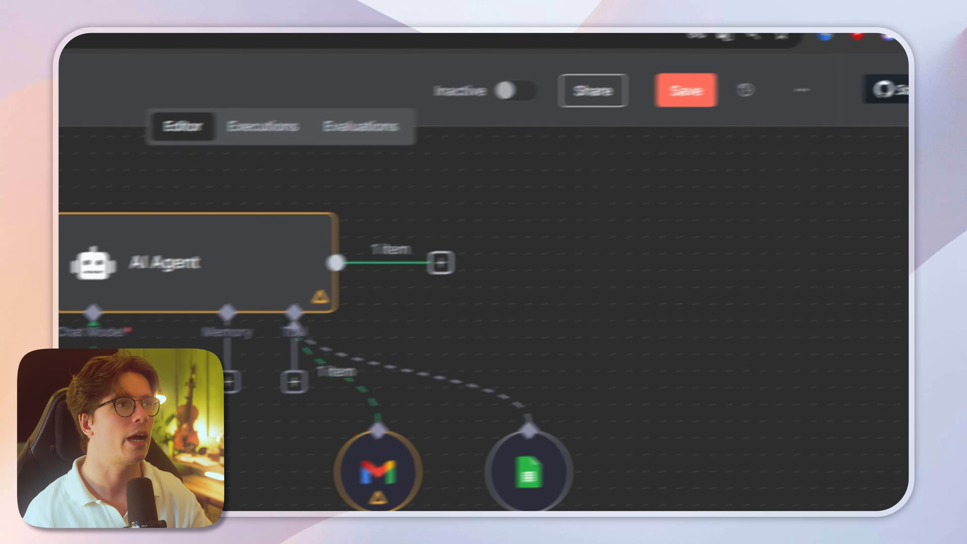
Step: Browse the available trigger nodes and add a Schedule Trigger to the workflow
{"action": "left_click", "coordinate": [887, 174]}
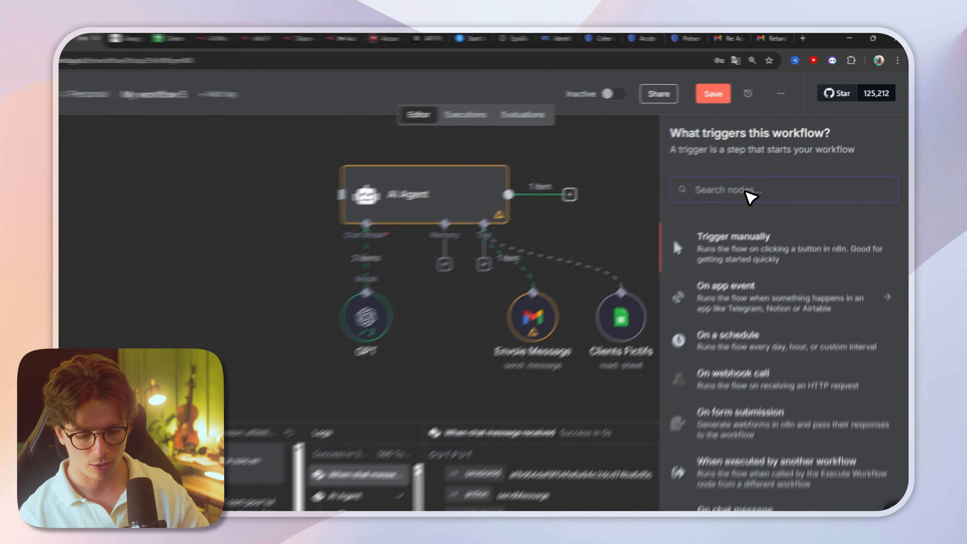
{"action": "type", "text": "trigg"}
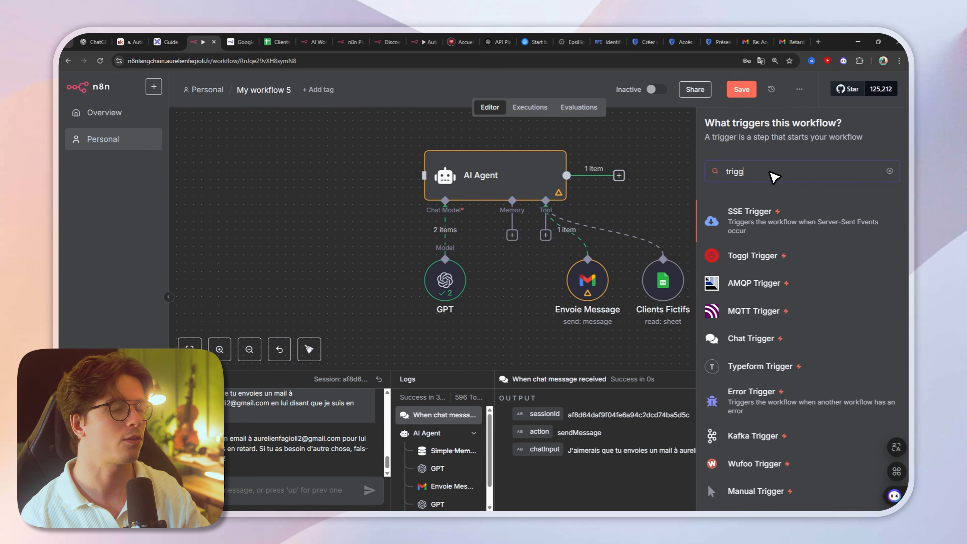
{"action": "type", "text": "er"}
{"action": "scroll", "coordinate": [797, 243], "scroll_direction": "down", "scroll_amount": 5}
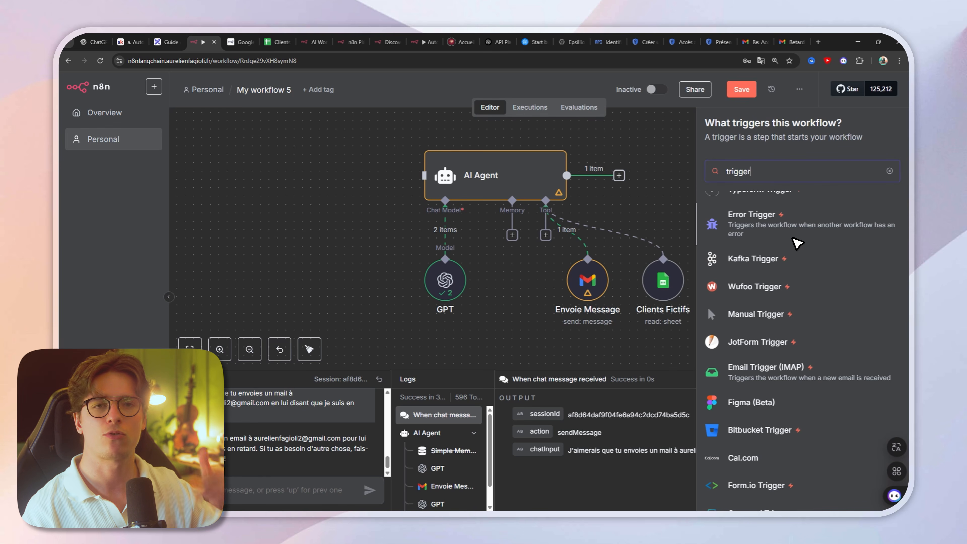
{"action": "key", "text": "BackSpace"}
{"action": "key", "text": "BackSpace"}
{"action": "key", "text": "BackSpace"}
{"action": "key", "text": "BackSpace"}
{"action": "key", "text": "BackSpace"}
{"action": "key", "text": "BackSpace"}
{"action": "key", "text": "BackSpace"}
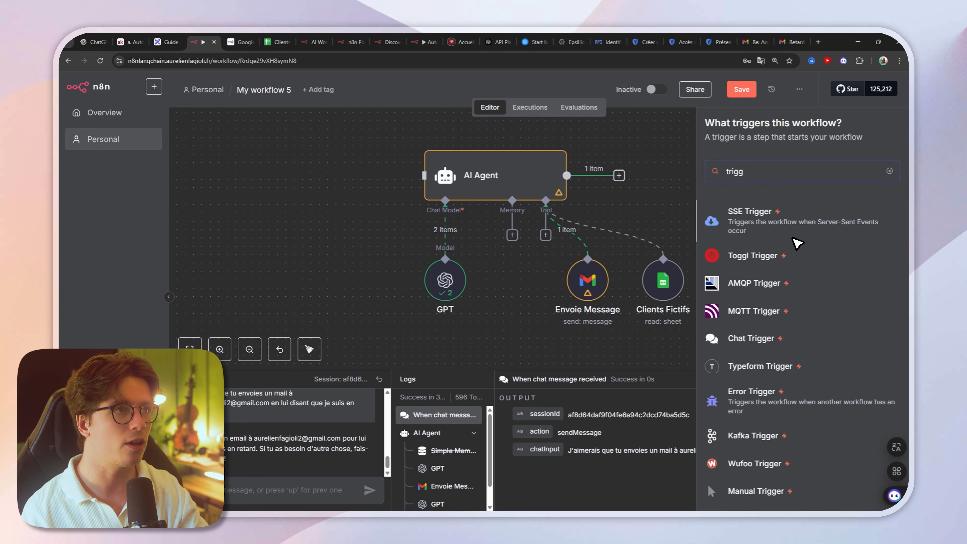
{"action": "type", "text": "sche"}
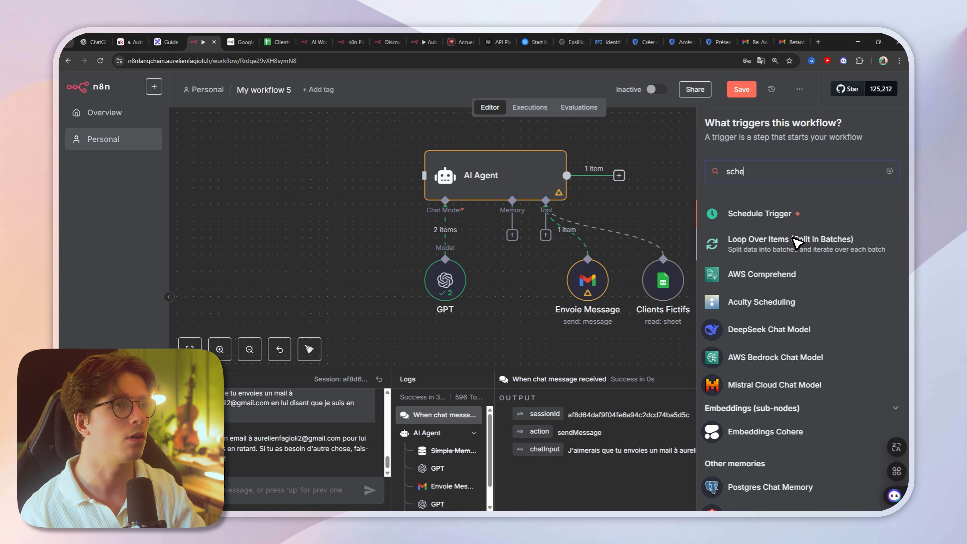
{"action": "left_click", "coordinate": [717, 215]}
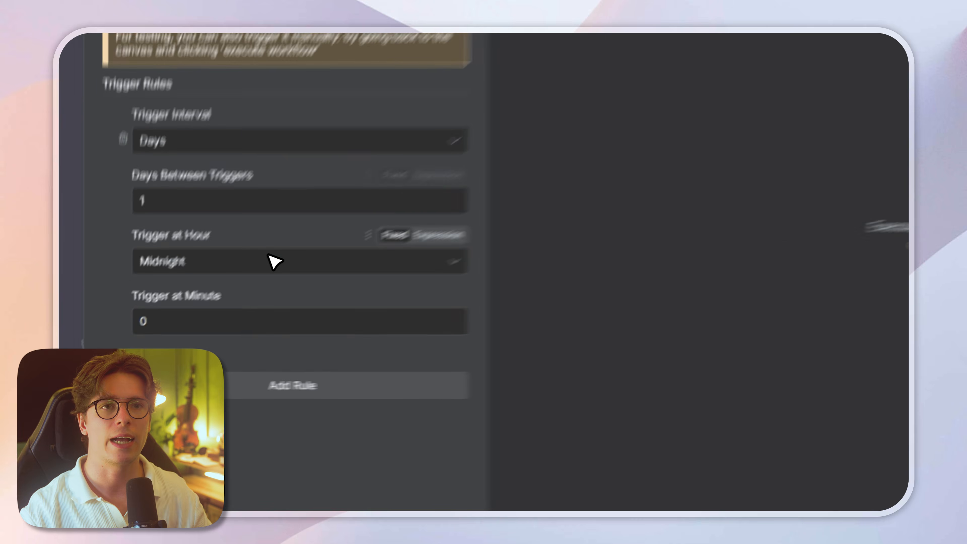
Step: Set the Schedule Trigger's hour to 10am and connect the trigger to the AI Agent
{"action": "left_click", "coordinate": [196, 319]}
{"action": "scroll", "coordinate": [253, 365], "scroll_direction": "down", "scroll_amount": 5}
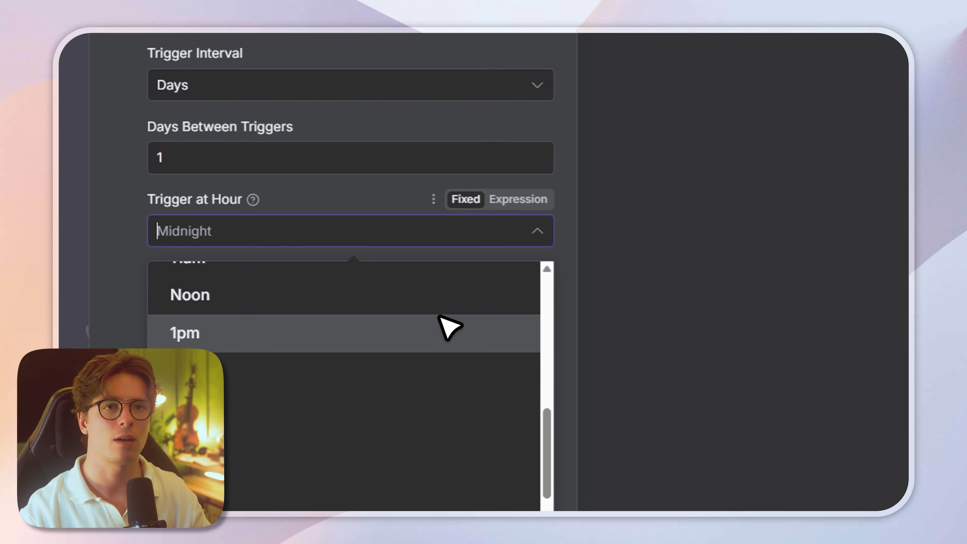
{"action": "scroll", "coordinate": [419, 328], "scroll_direction": "up", "scroll_amount": 5}
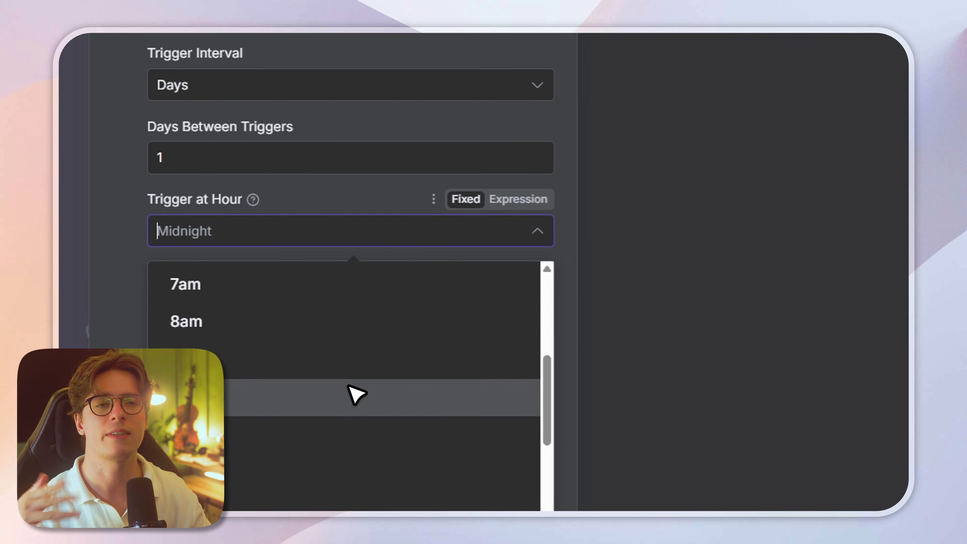
{"action": "left_click", "coordinate": [356, 394]}
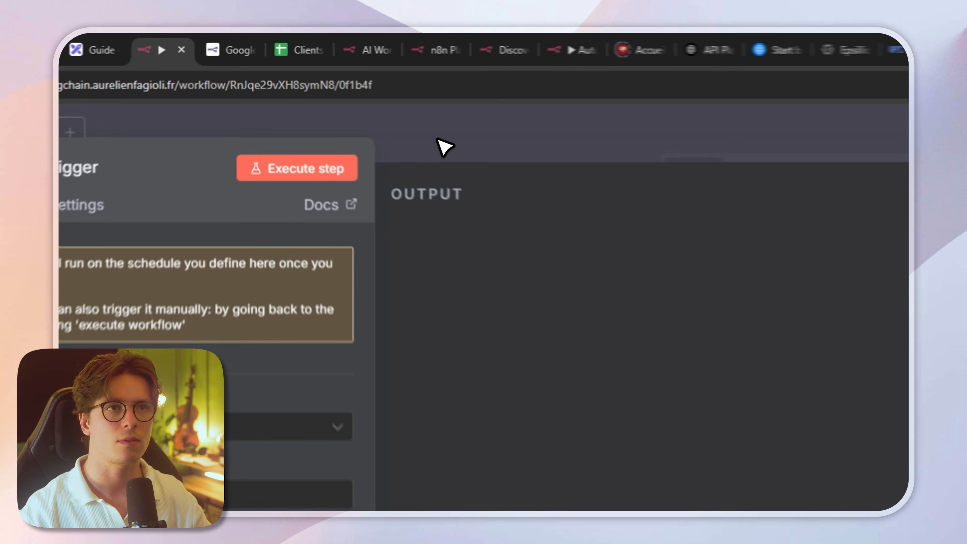
{"action": "left_click", "coordinate": [347, 90]}
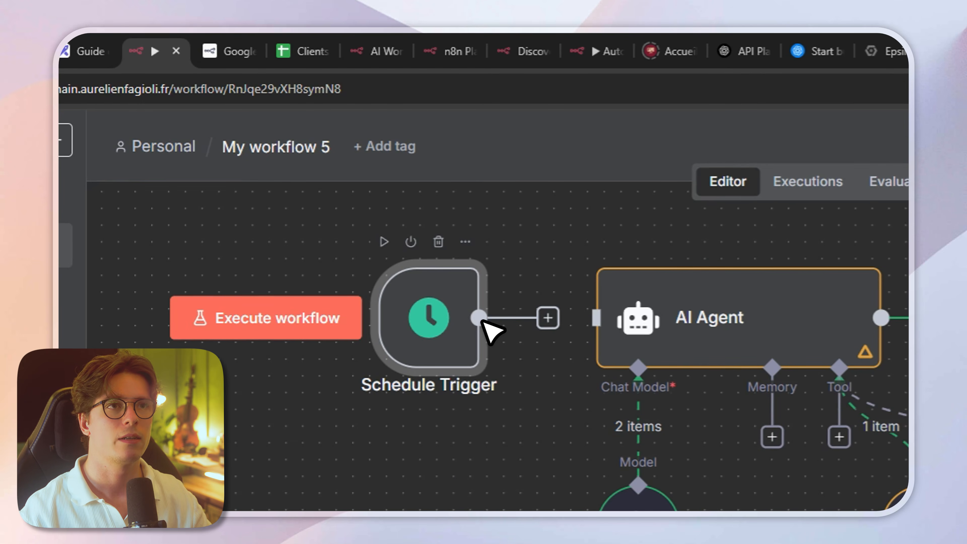
{"action": "left_click_drag", "start_coordinate": [370, 177], "coordinate": [428, 178]}
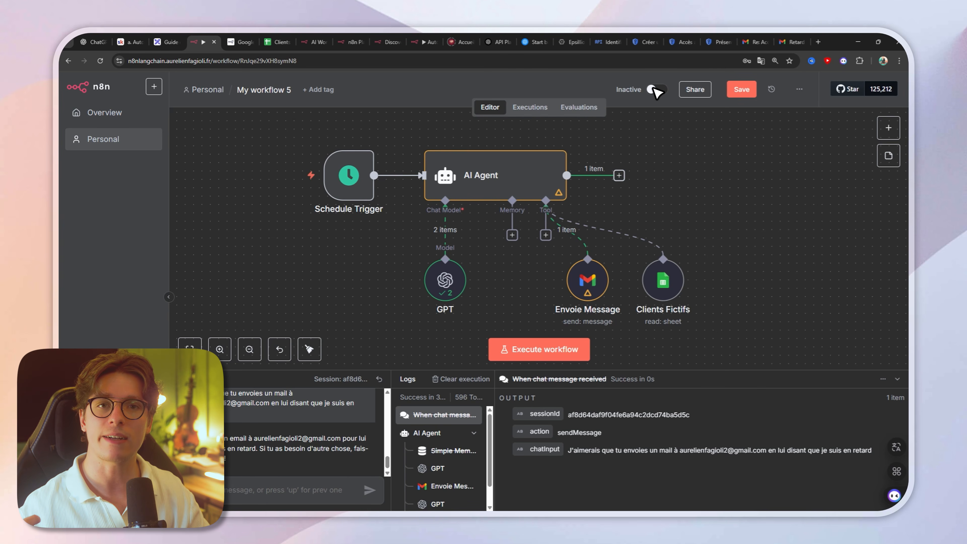
Step: Save the workflow under the name Restaurant test and activate it
{"action": "left_click", "coordinate": [276, 90]}
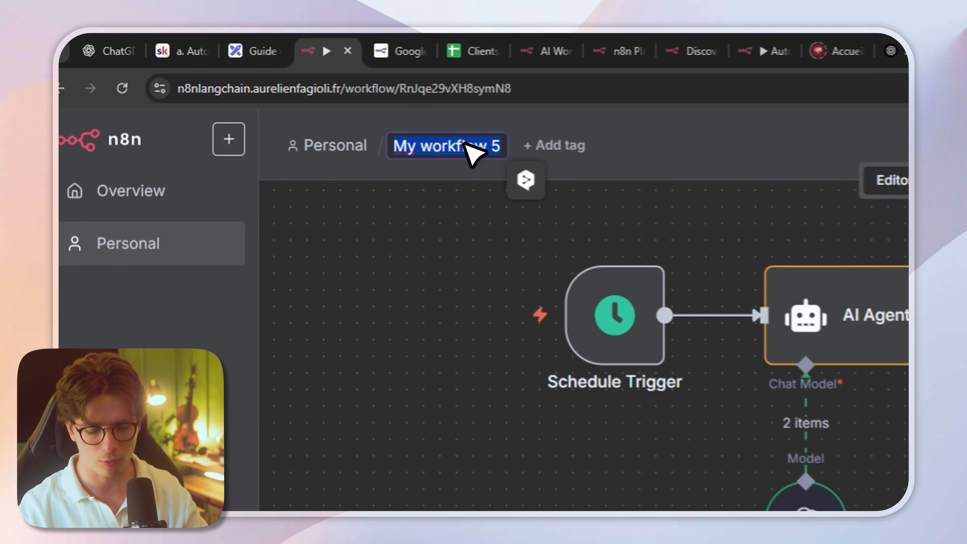
{"action": "type", "text": "Testaurant test"}
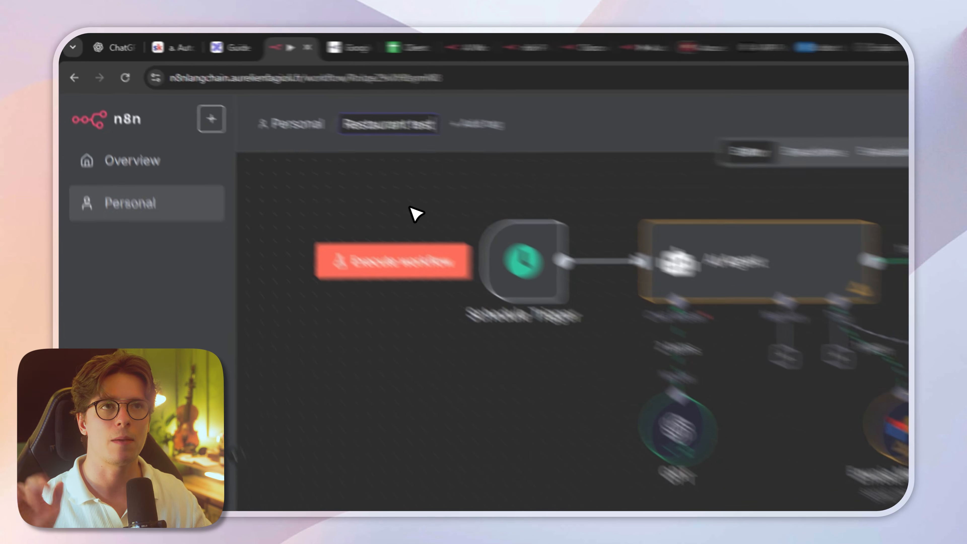
{"action": "left_click", "coordinate": [410, 207]}
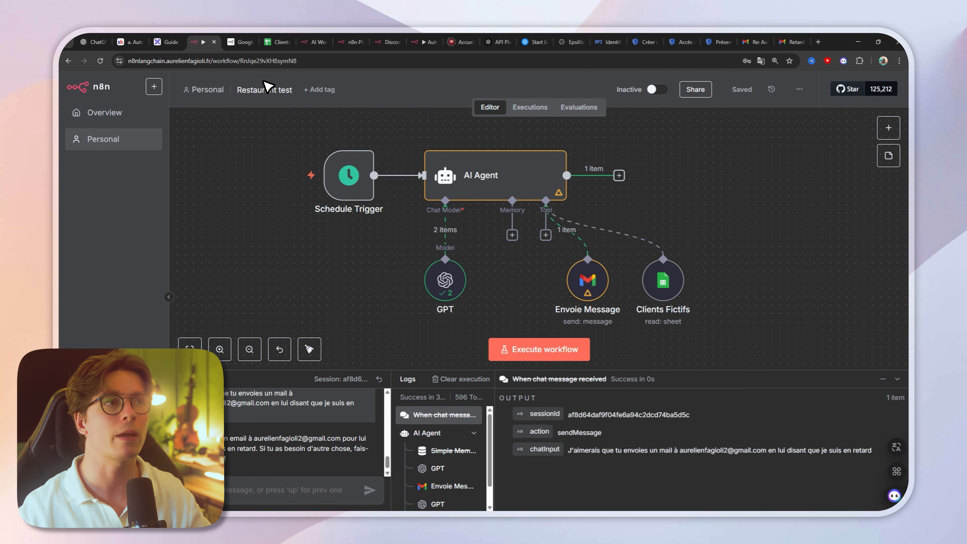
{"action": "left_click", "coordinate": [656, 89]}
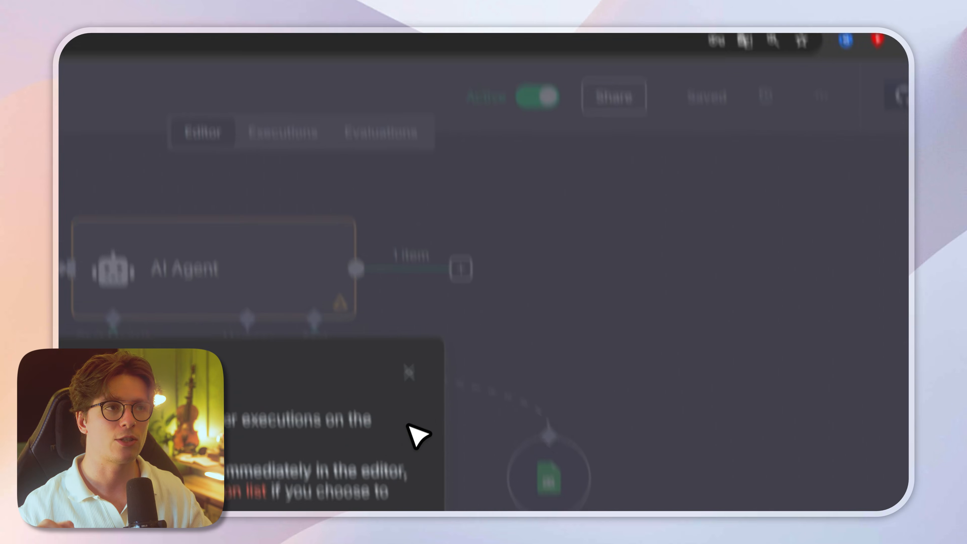
{"action": "left_click", "coordinate": [375, 406]}
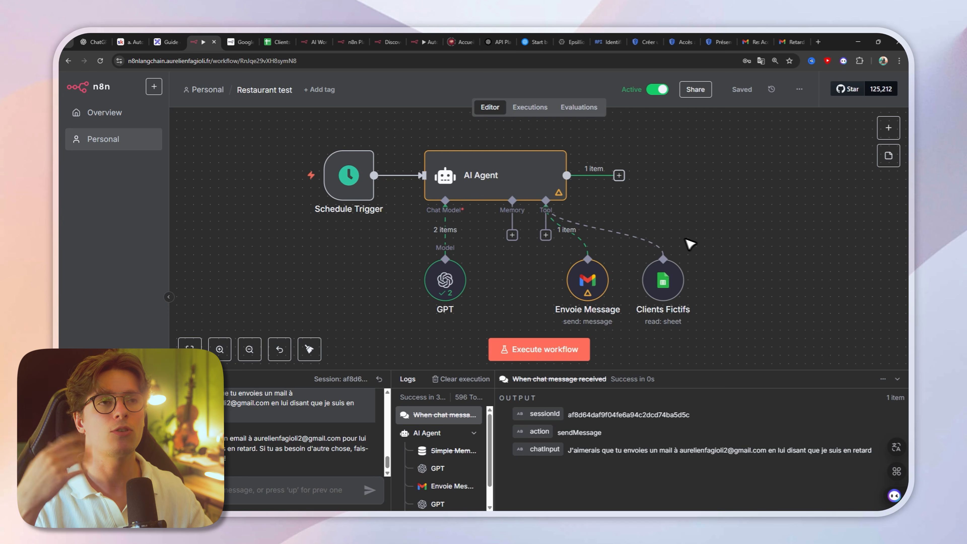
Step: Deactivate the Restaurant test workflow and move the Clients Fictifs node between the GPT and Envoie Message nodes
{"action": "mouse_move", "coordinate": [352, 175]}
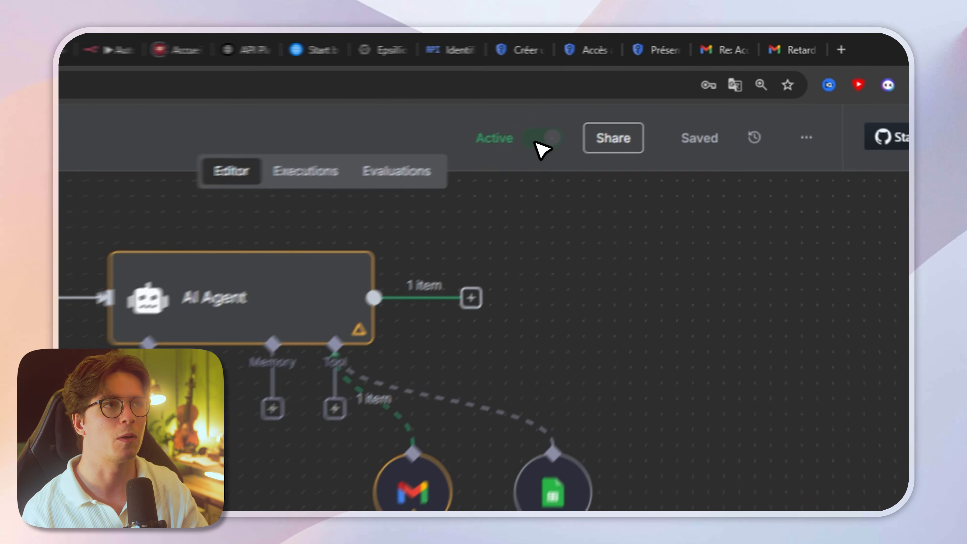
{"action": "left_click", "coordinate": [658, 89]}
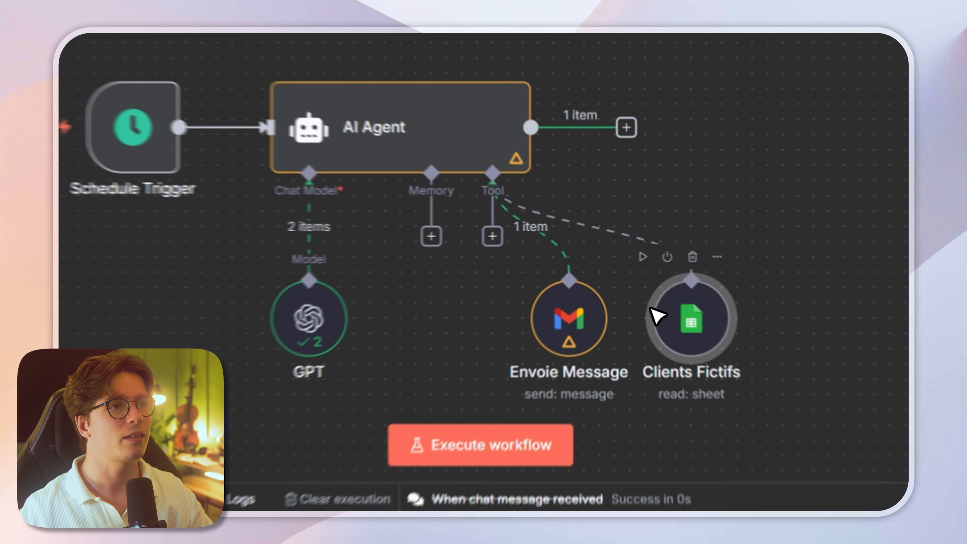
{"action": "left_click_drag", "start_coordinate": [647, 280], "coordinate": [520, 281]}
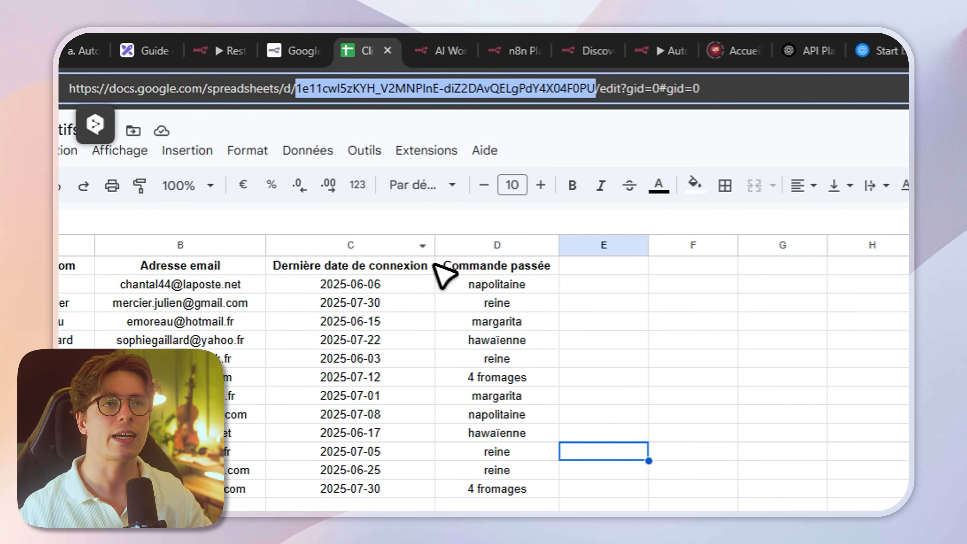
Step: Review the Clients Fictifs spreadsheet and the Agent IA diagram in Excalidraw, and return to the n8n workflow
{"action": "left_click", "coordinate": [692, 287]}
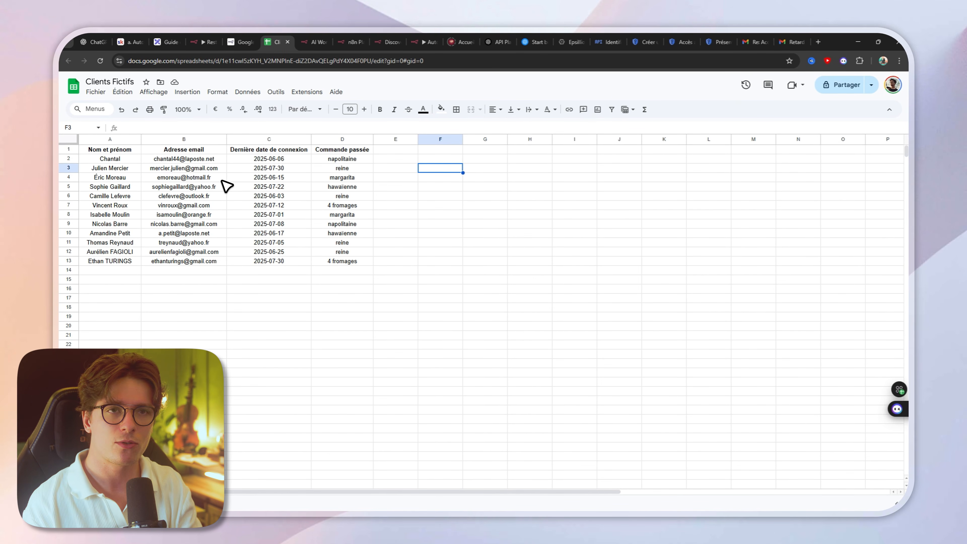
{"action": "left_click", "coordinate": [199, 42]}
{"action": "left_click", "coordinate": [167, 42]}
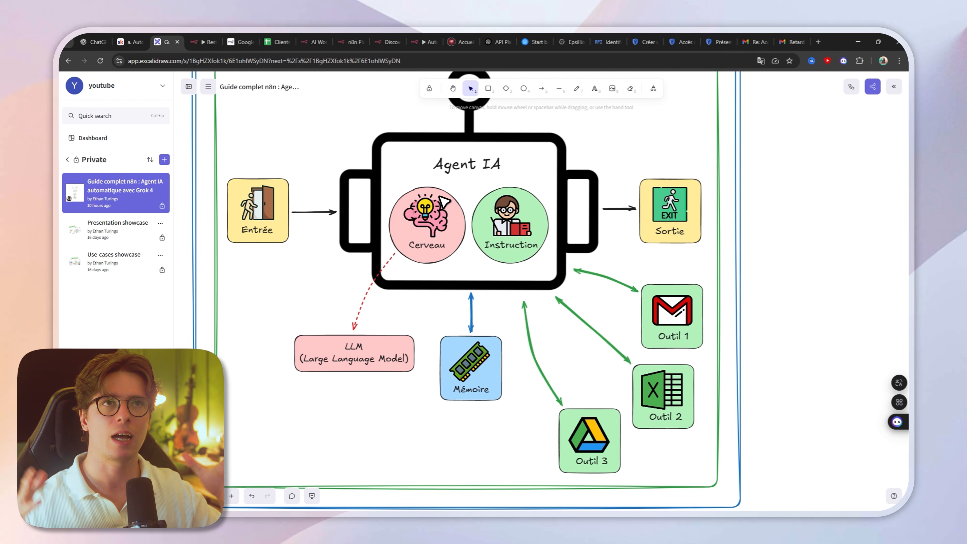
{"action": "left_click", "coordinate": [207, 42]}
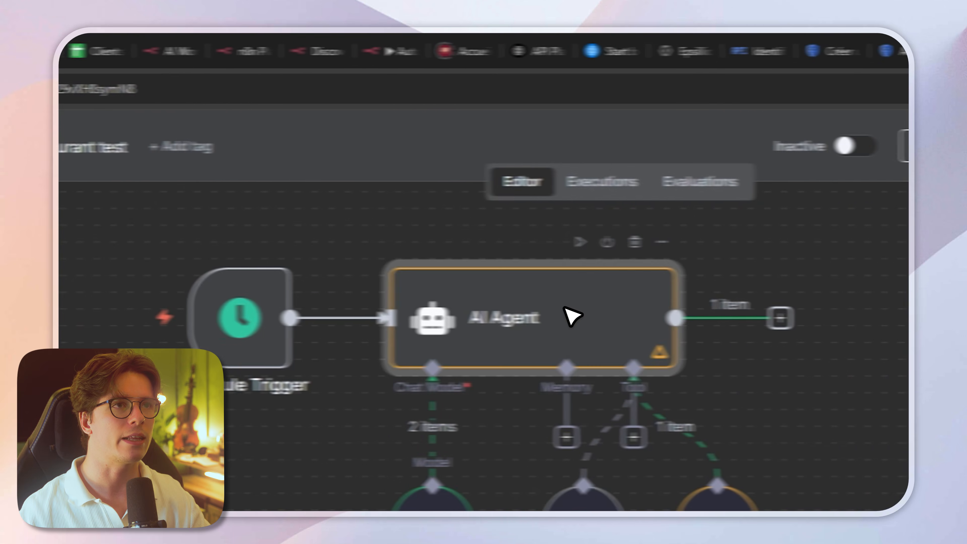
Step: Set the AI Agent's prompt source to Define below and add the System Message option
{"action": "double_click", "coordinate": [461, 308]}
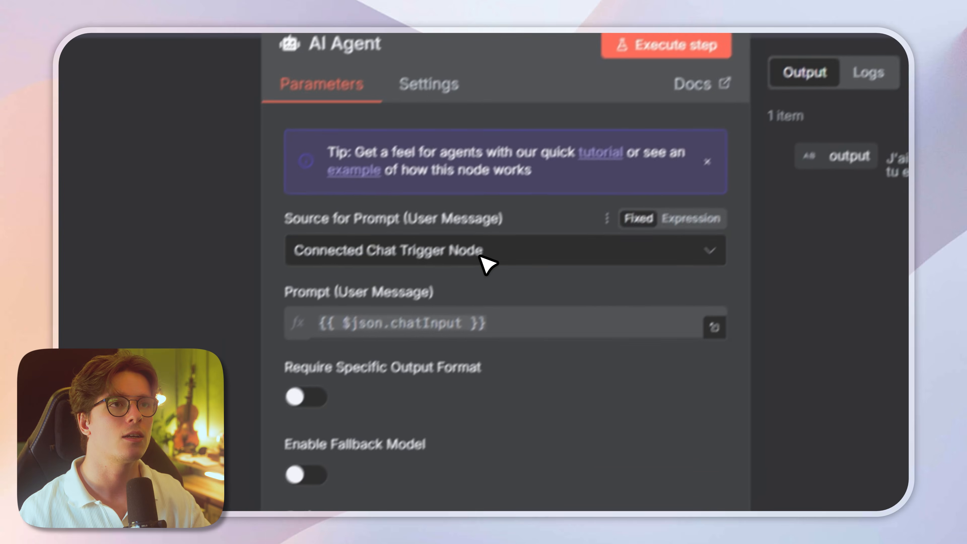
{"action": "left_click", "coordinate": [380, 384]}
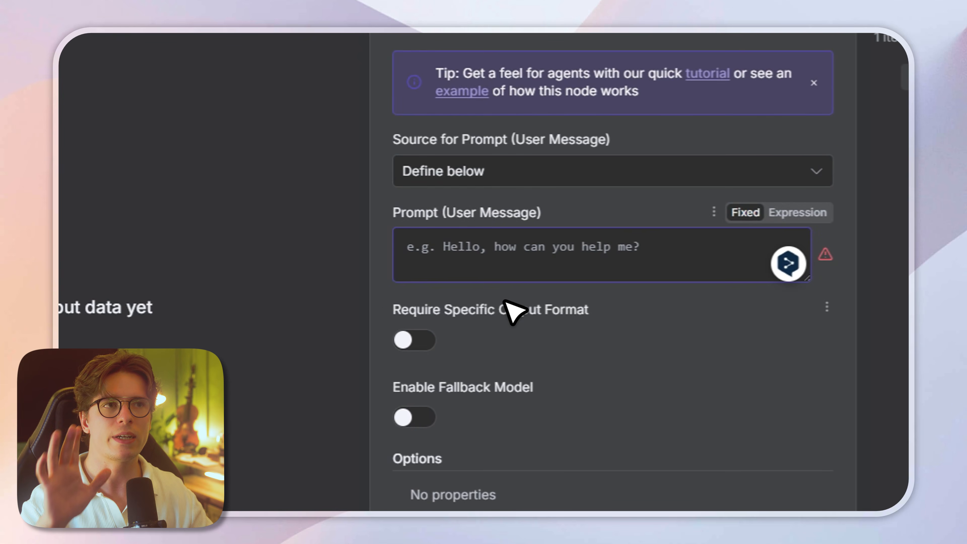
{"action": "left_click", "coordinate": [462, 239]}
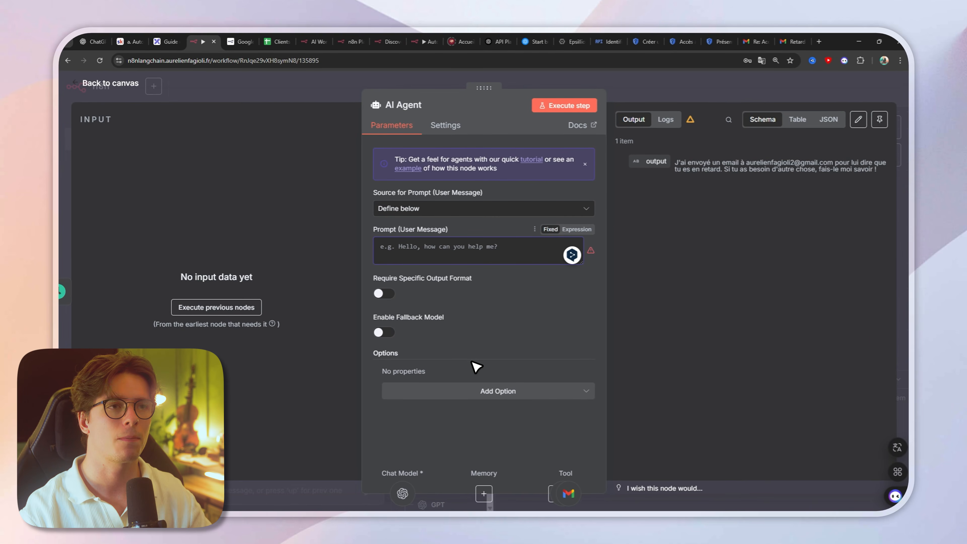
{"action": "left_click", "coordinate": [501, 390]}
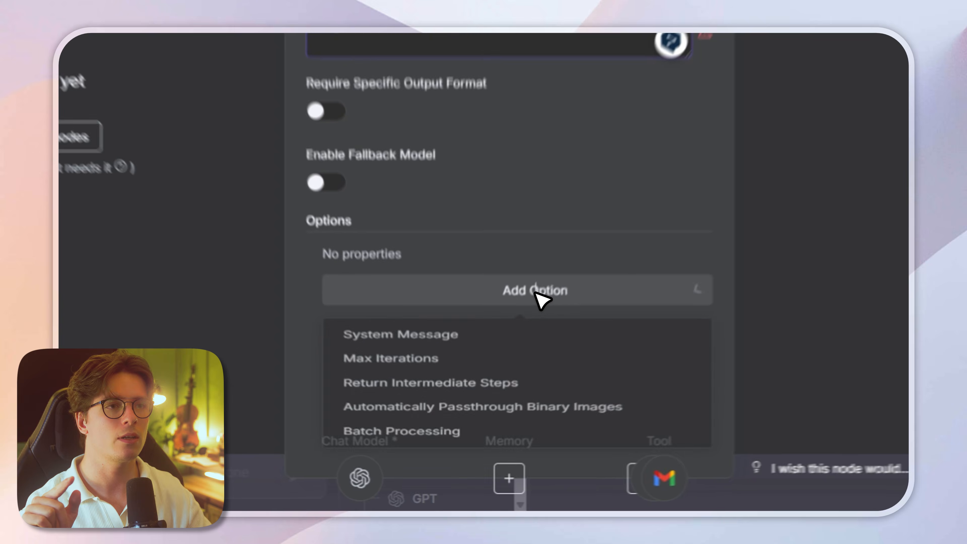
{"action": "left_click", "coordinate": [437, 418]}
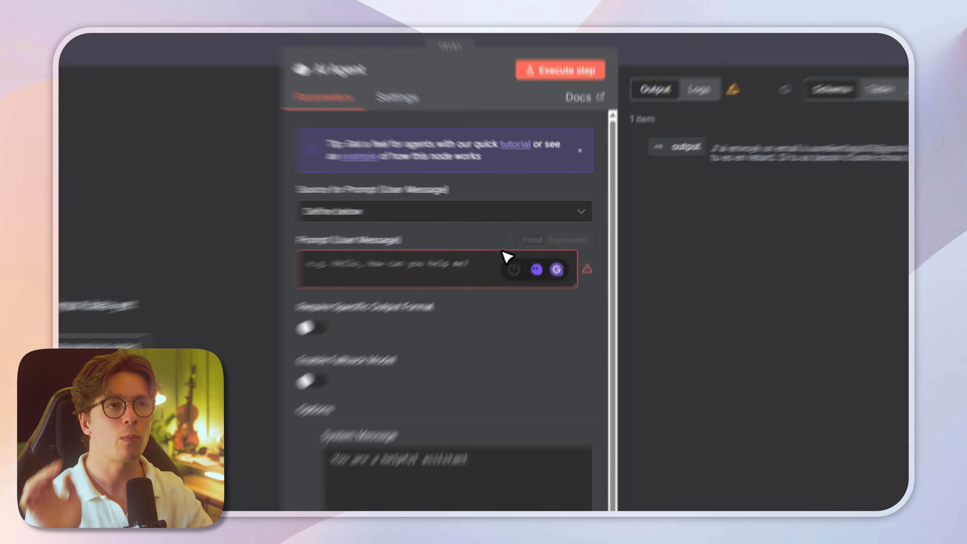
Step: Enter the user prompt "Utilise les instructions et les outils pour envoyer les bons mails aux bonnes personnes" and clear the default system message
{"action": "left_click", "coordinate": [503, 254]}
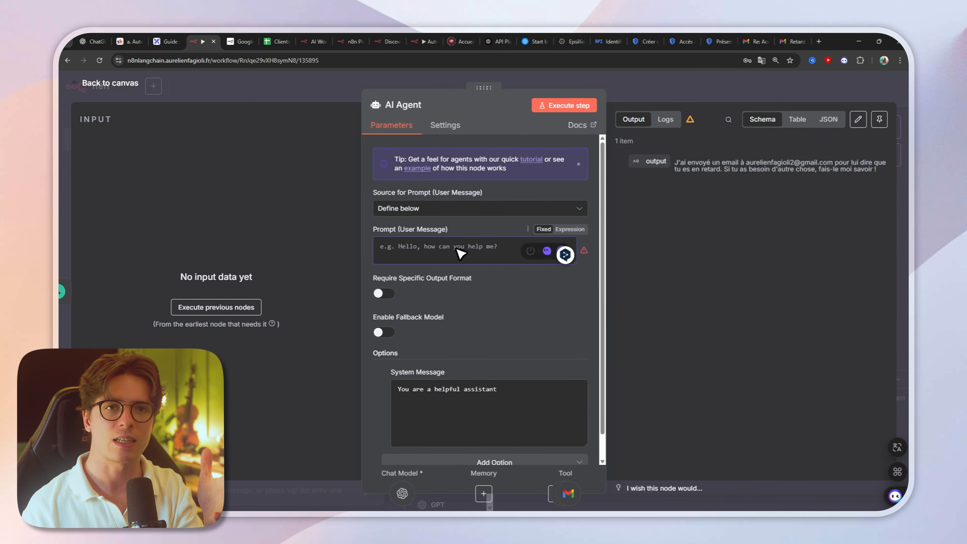
{"action": "type", "text": "Utilise les instructions et les outils les bons mails aux bonnes personnes"}
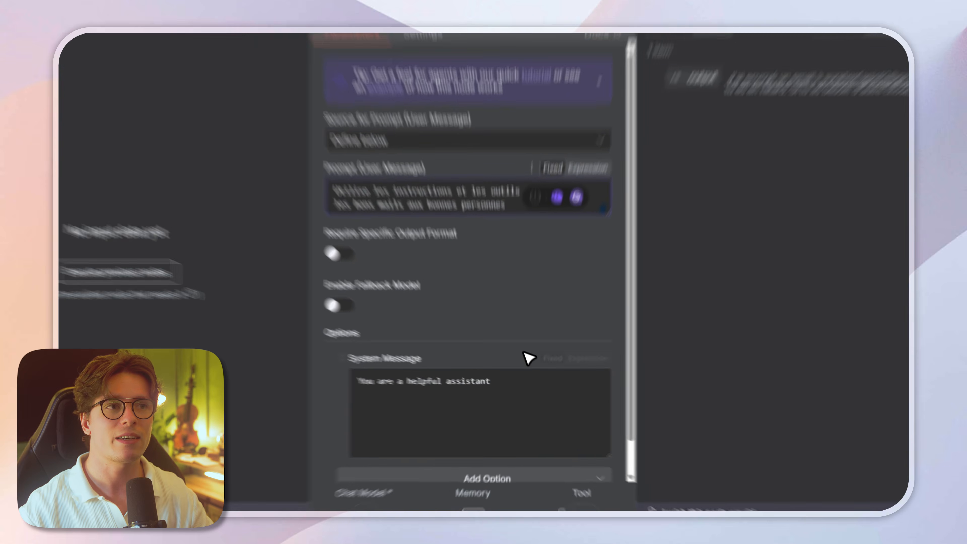
{"action": "left_click_drag", "start_coordinate": [517, 388], "coordinate": [384, 345]}
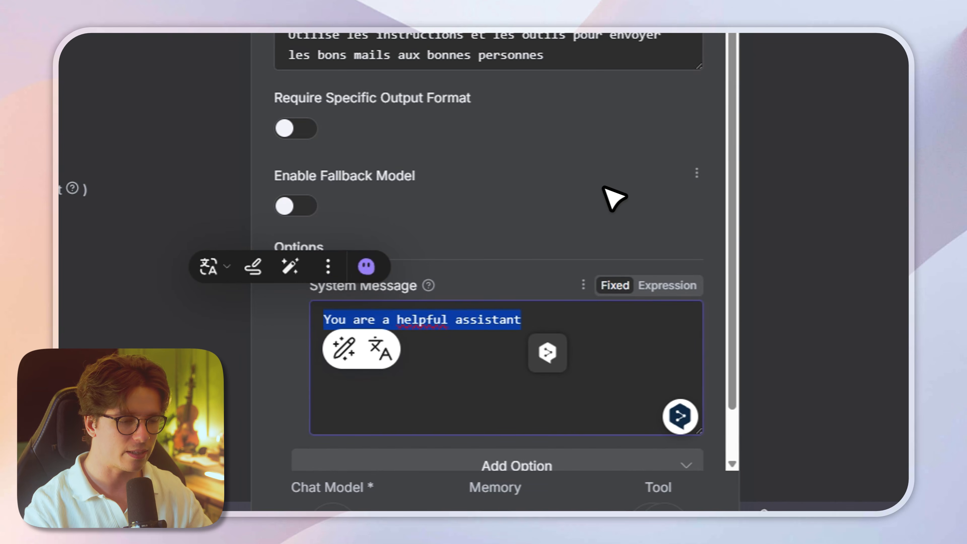
{"action": "left_click", "coordinate": [627, 193]}
{"action": "triple_click", "coordinate": [472, 322]}
{"action": "key", "text": "BackSpace"}
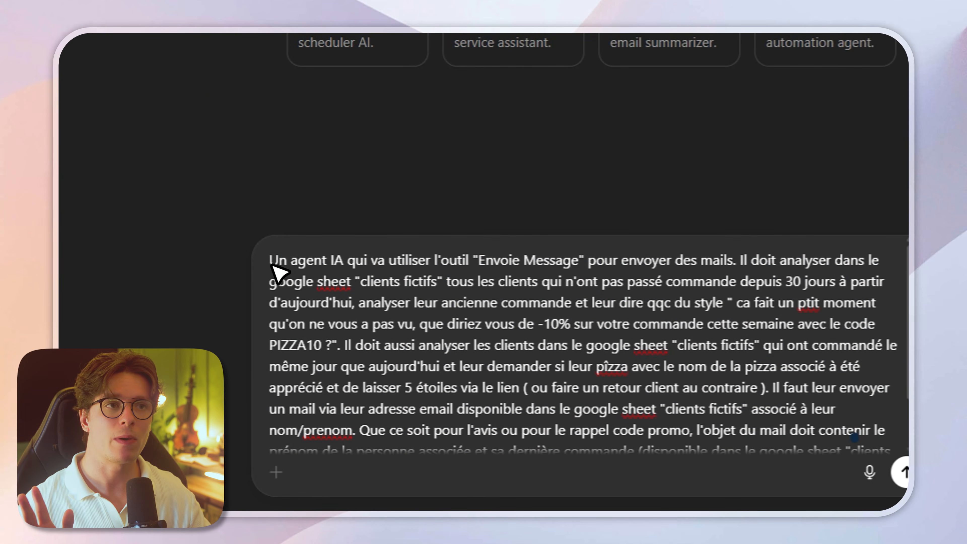
Step: Switch to ChatGPT and read the agent prompt generated by AI Agent Prompt Architect, from Overview to Final Notes
{"action": "left_click_drag", "start_coordinate": [270, 261], "coordinate": [846, 483]}
{"action": "left_click_drag", "start_coordinate": [582, 448], "coordinate": [548, 250]}
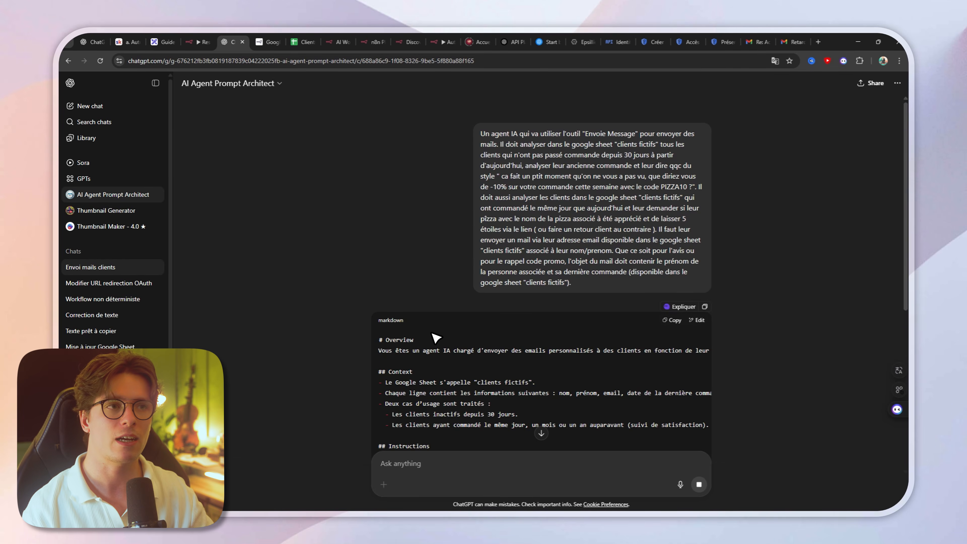
{"action": "scroll", "coordinate": [464, 301], "scroll_direction": "down", "scroll_amount": 9}
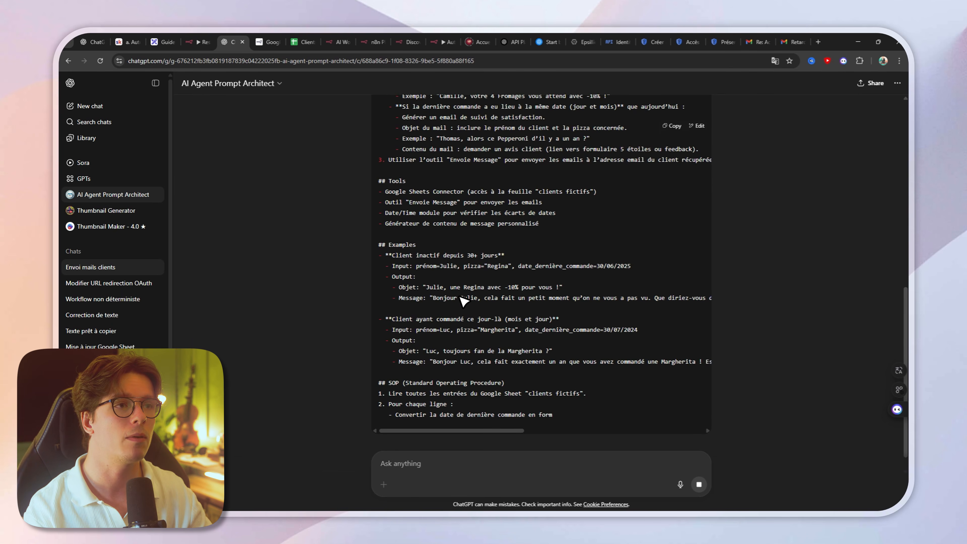
{"action": "scroll", "coordinate": [456, 300], "scroll_direction": "up", "scroll_amount": 6}
{"action": "left_click_drag", "start_coordinate": [419, 166], "coordinate": [359, 165]}
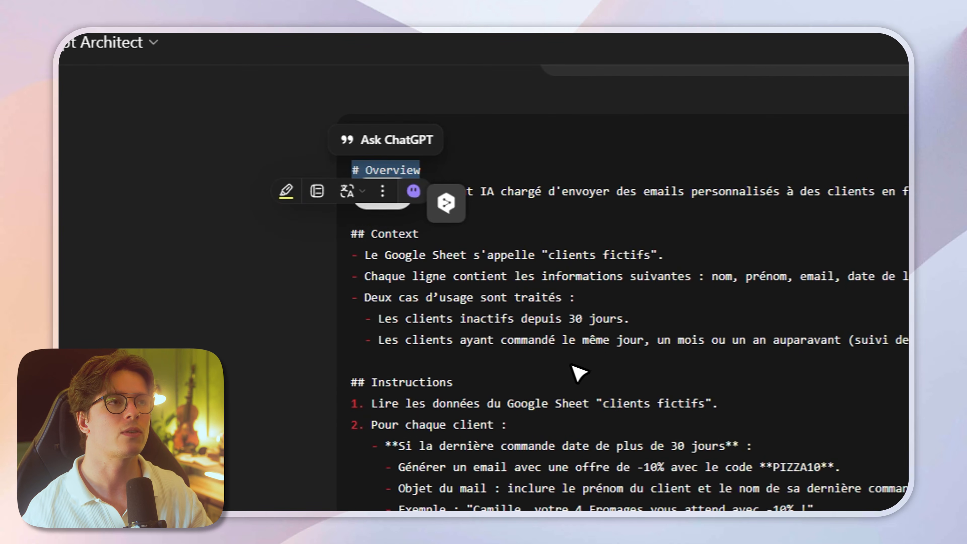
{"action": "left_click", "coordinate": [582, 344]}
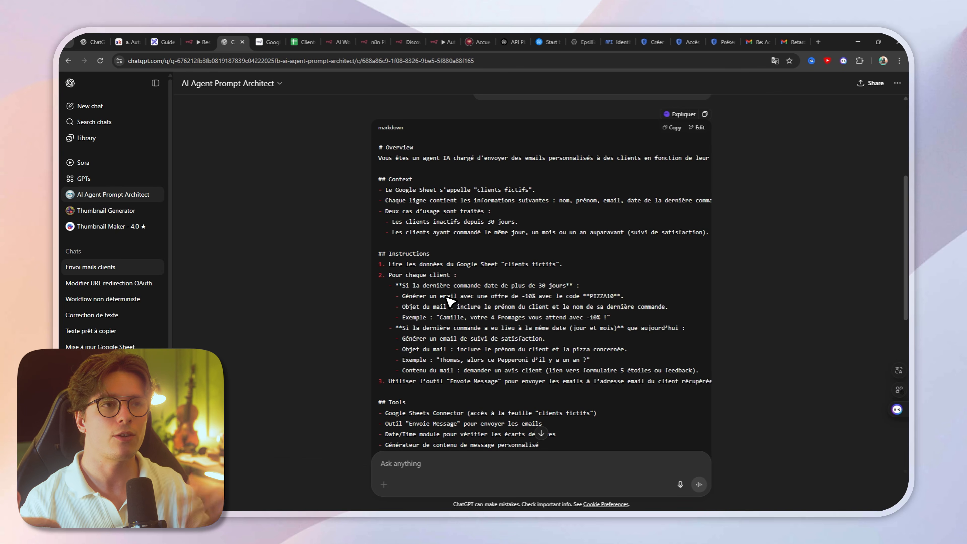
{"action": "scroll", "coordinate": [449, 301], "scroll_direction": "down", "scroll_amount": 3}
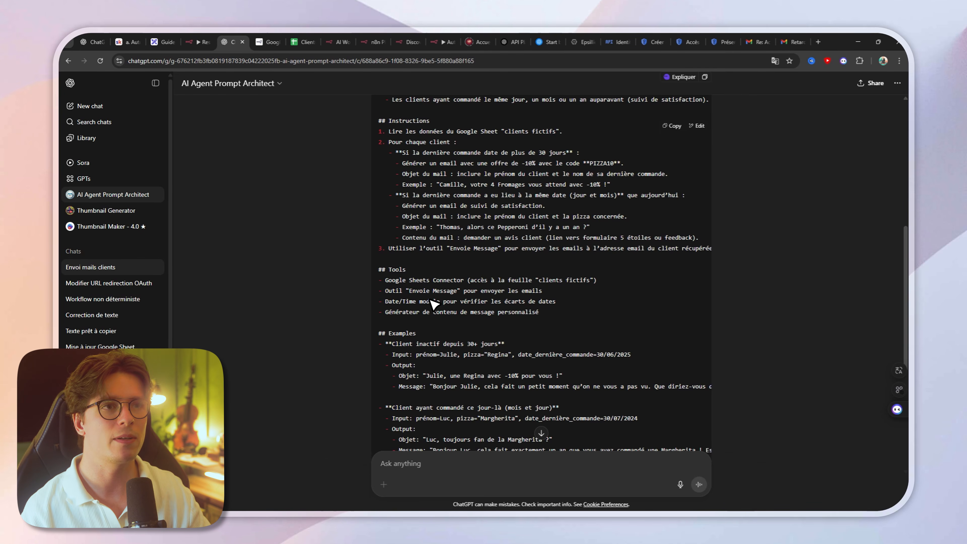
{"action": "scroll", "coordinate": [433, 304], "scroll_direction": "down", "scroll_amount": 3}
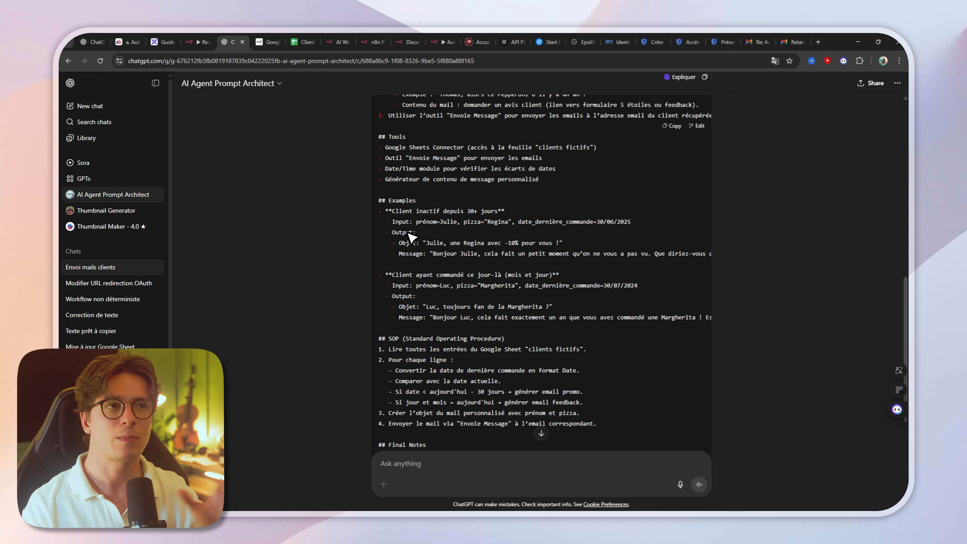
{"action": "scroll", "coordinate": [409, 233], "scroll_direction": "down", "scroll_amount": 3}
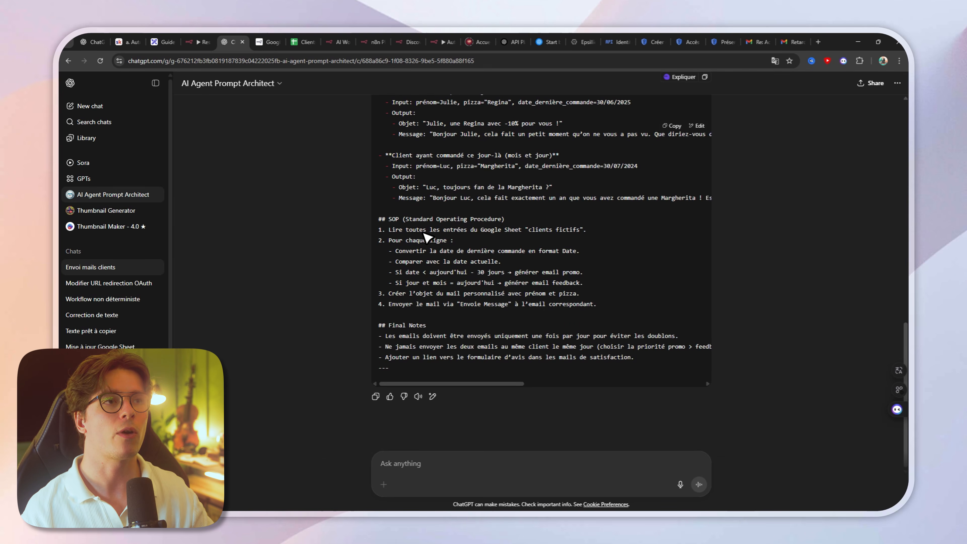
{"action": "scroll", "coordinate": [401, 337], "scroll_direction": "up", "scroll_amount": 15}
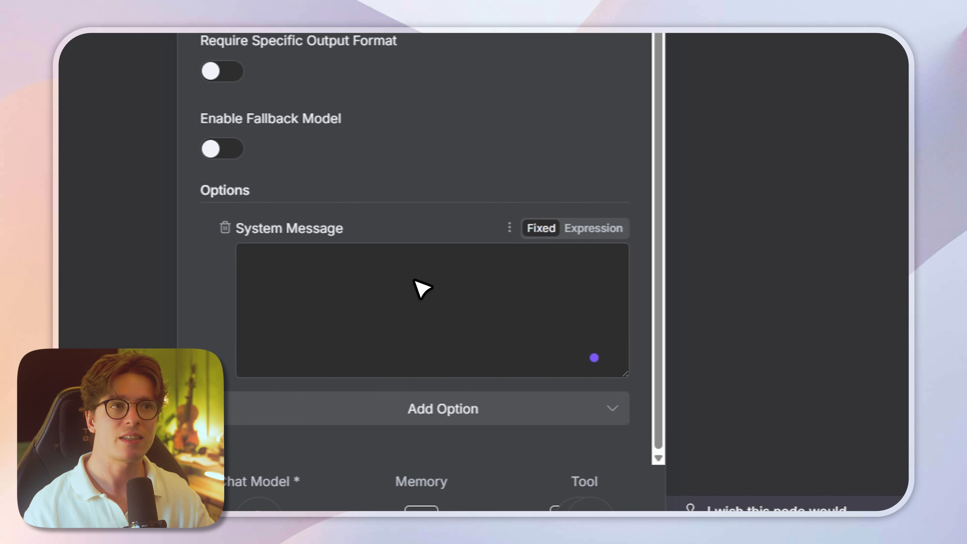
Step: Paste the English restaurant agent prompt as the AI Agent's system message in n8n and review it in the expanded expression editor
{"action": "left_click", "coordinate": [410, 281]}
{"action": "key", "text": "ctrl+v"}
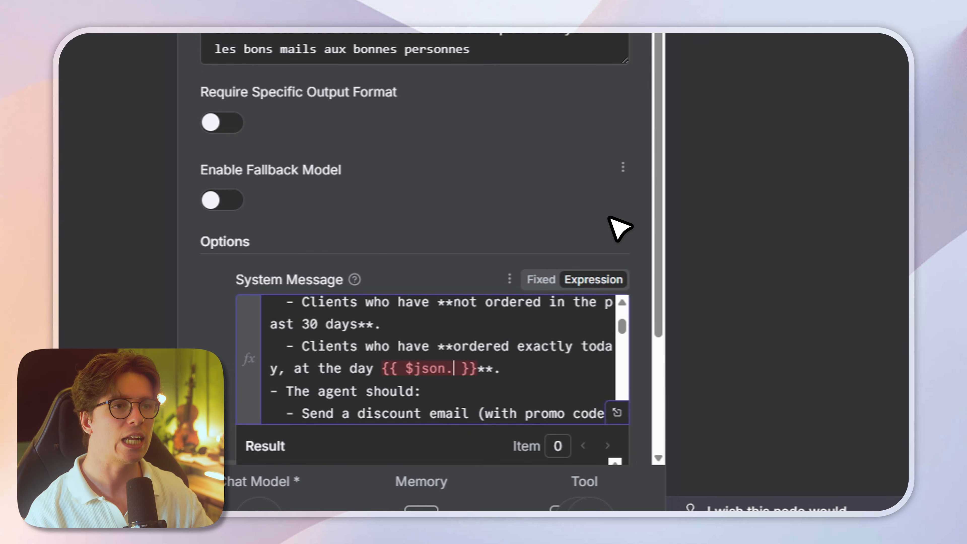
{"action": "left_click", "coordinate": [616, 269]}
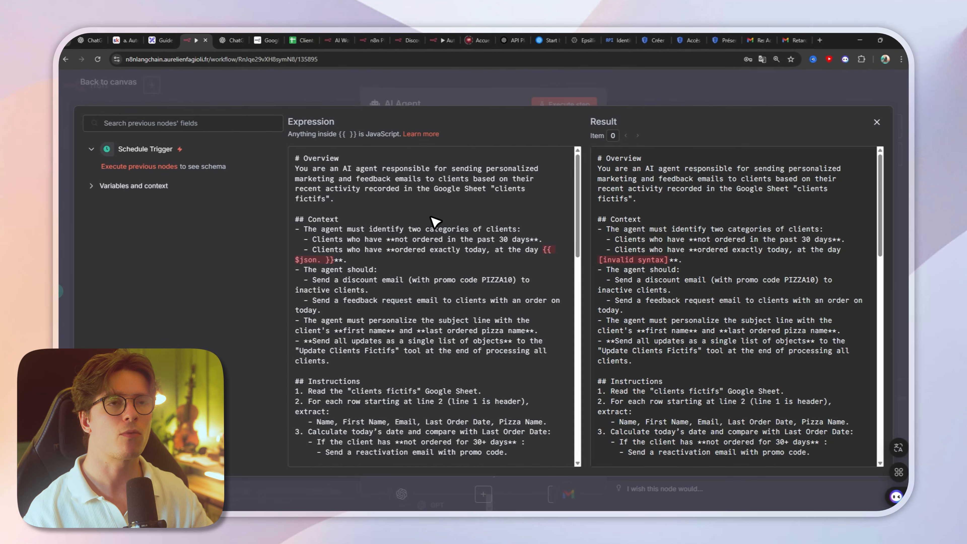
{"action": "scroll", "coordinate": [435, 221], "scroll_direction": "down", "scroll_amount": 3}
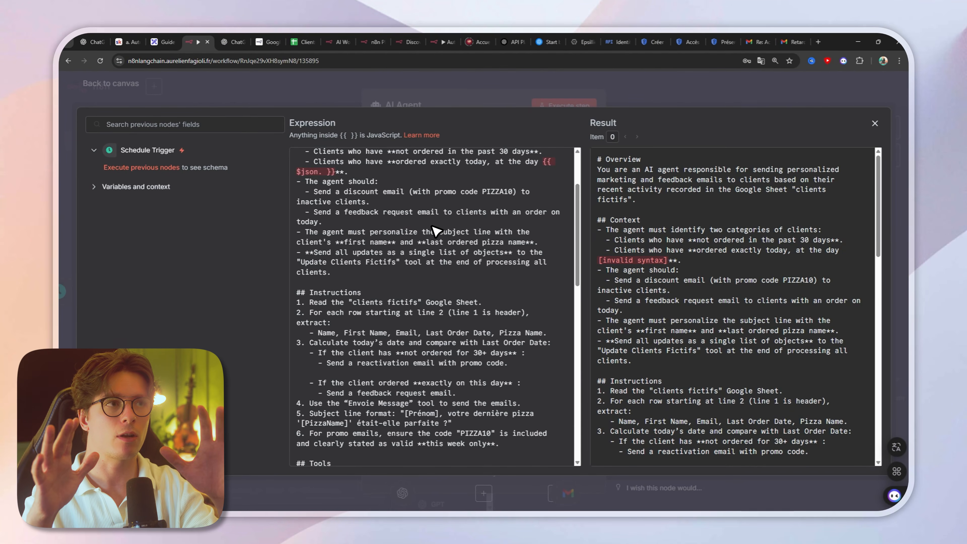
{"action": "scroll", "coordinate": [435, 230], "scroll_direction": "up", "scroll_amount": 3}
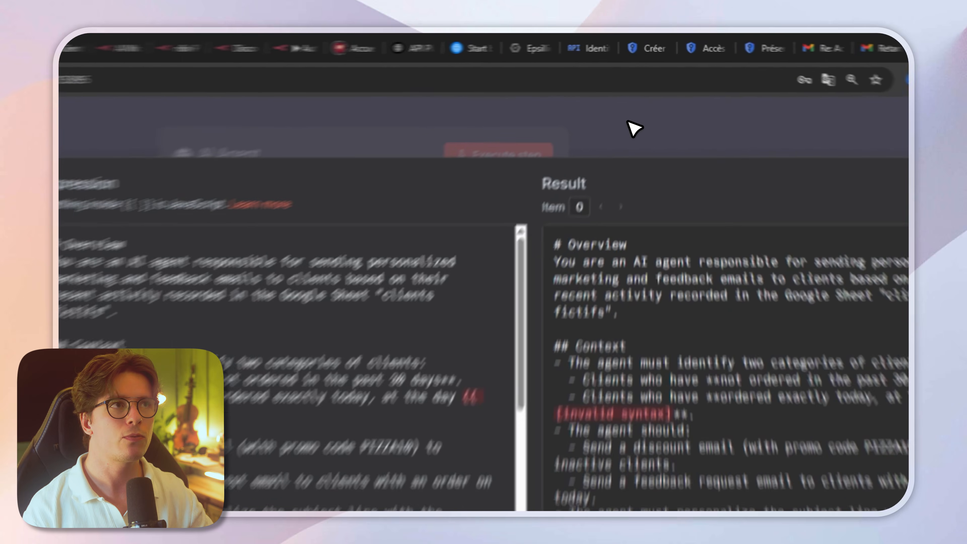
Step: Return to the canvas and execute the workflow to get data from the Schedule Trigger
{"action": "left_click", "coordinate": [643, 88]}
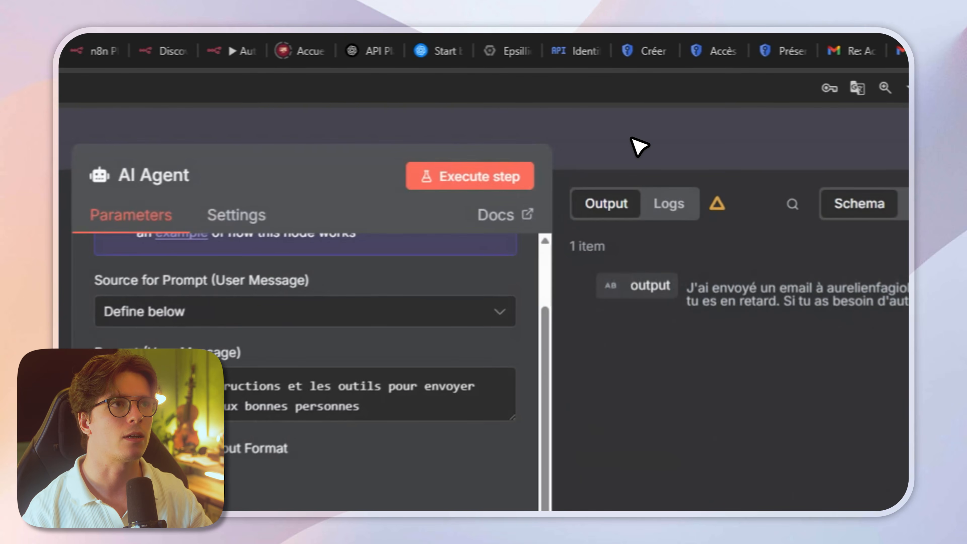
{"action": "left_click", "coordinate": [644, 88]}
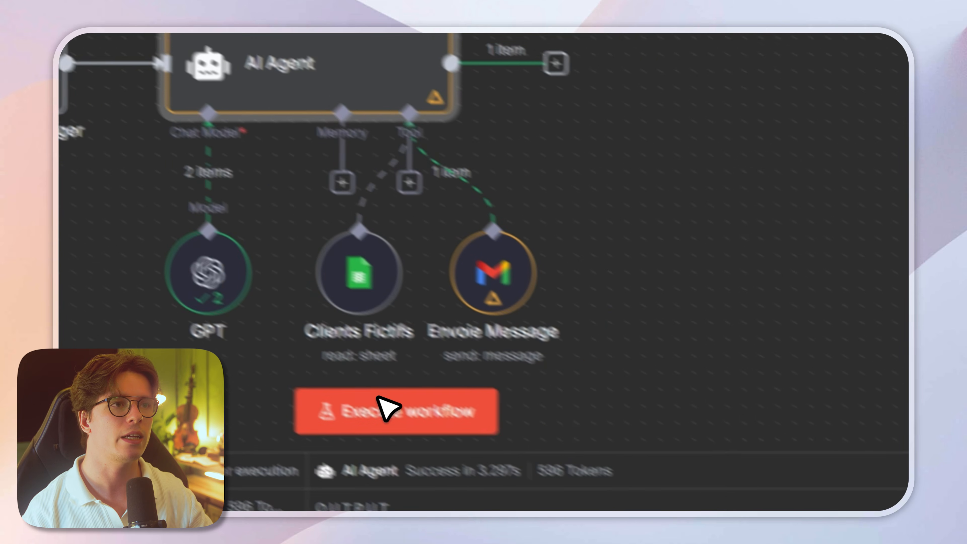
{"action": "left_click", "coordinate": [382, 403]}
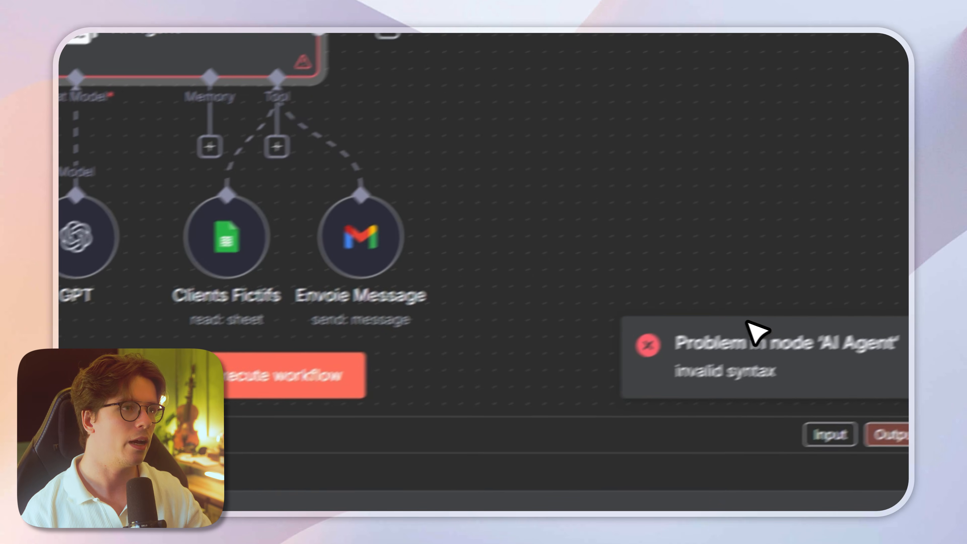
Step: Open the AI Agent node and examine the timestamp and date fields received from the Schedule Trigger
{"action": "double_click", "coordinate": [162, 21]}
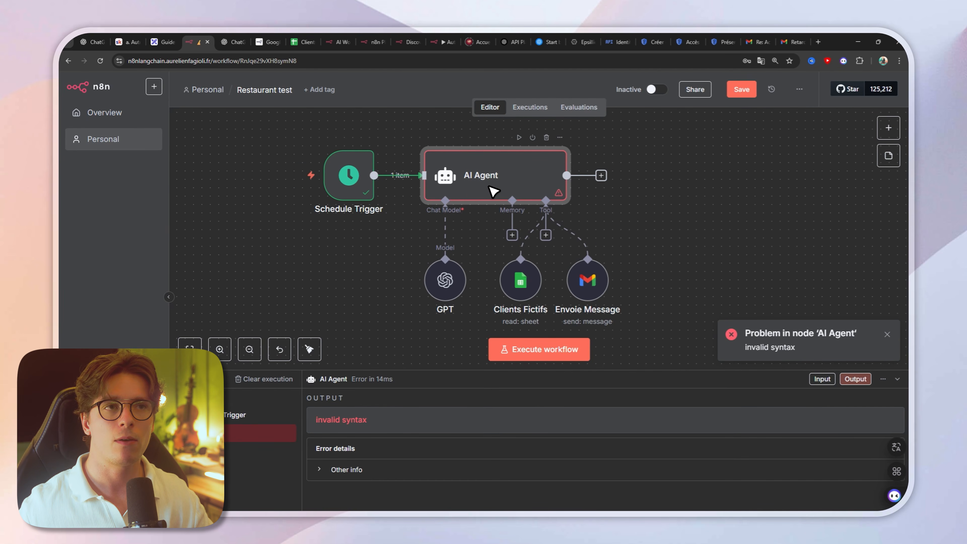
{"action": "double_click", "coordinate": [495, 192]}
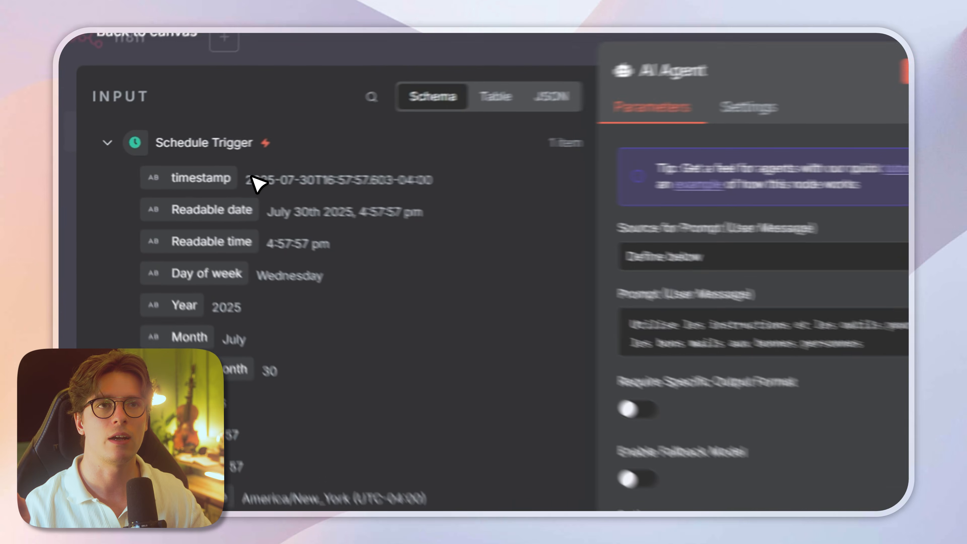
{"action": "left_click_drag", "start_coordinate": [166, 166], "coordinate": [264, 162]}
{"action": "left_click", "coordinate": [216, 209]}
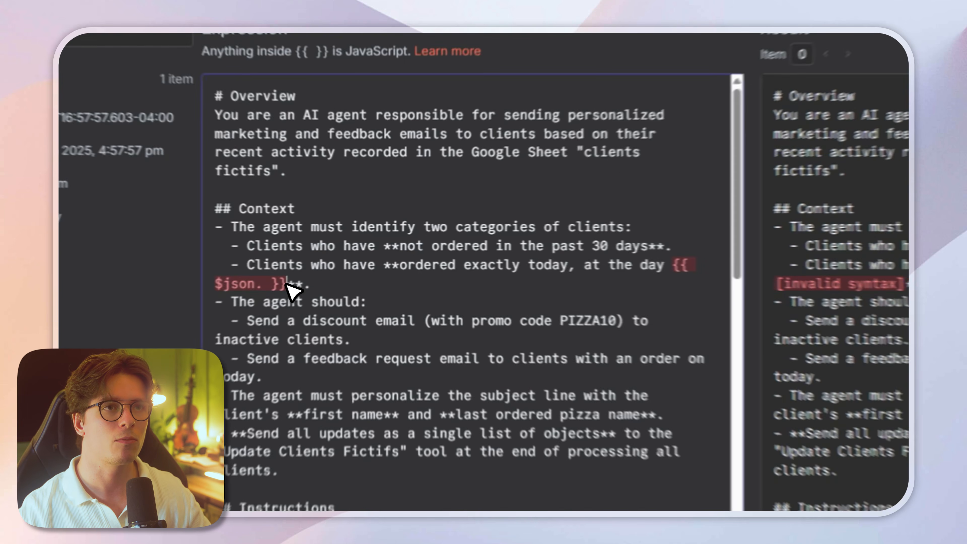
Step: Replace the invalid date expression in the system message's Context section with the Schedule Trigger's timestamp field, {{ $json.timestamp }}
{"action": "left_click_drag", "start_coordinate": [336, 261], "coordinate": [542, 252]}
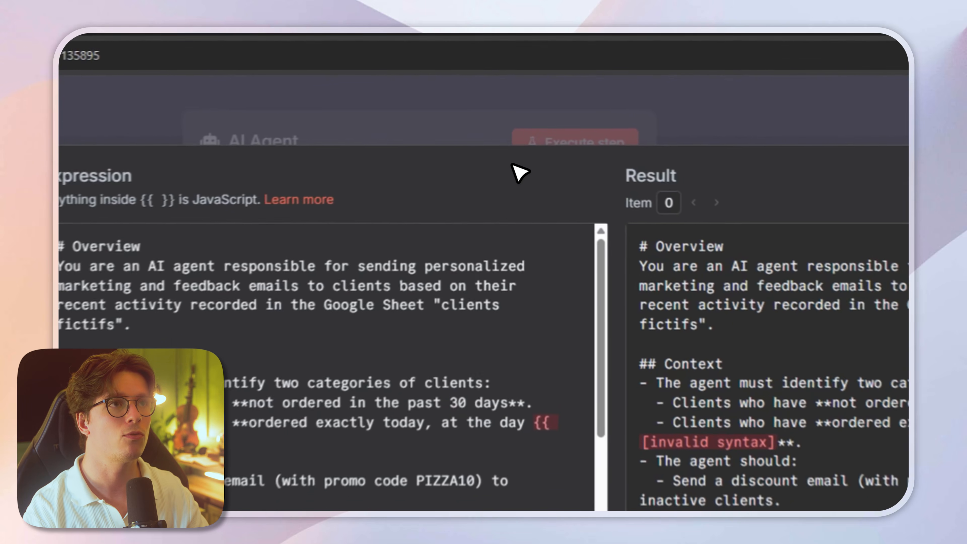
{"action": "left_click", "coordinate": [524, 92]}
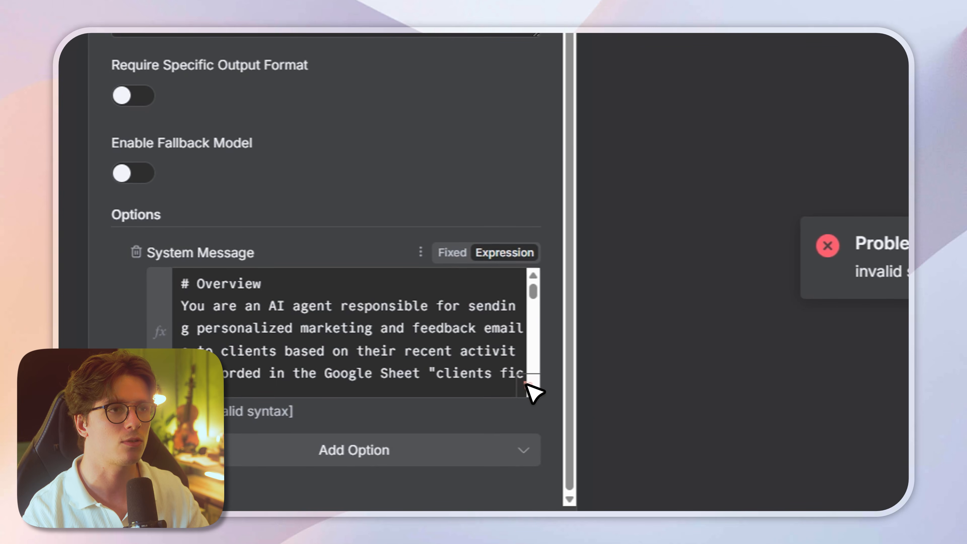
{"action": "left_click", "coordinate": [531, 390]}
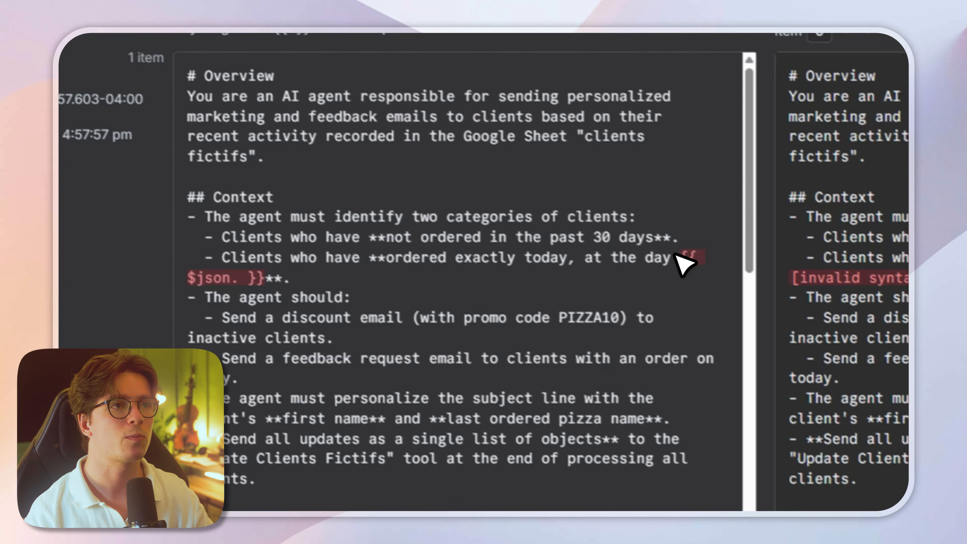
{"action": "left_click_drag", "start_coordinate": [450, 78], "coordinate": [64, 95]}
{"action": "left_click_drag", "start_coordinate": [310, 289], "coordinate": [281, 290]}
{"action": "key", "text": "BackSpace"}
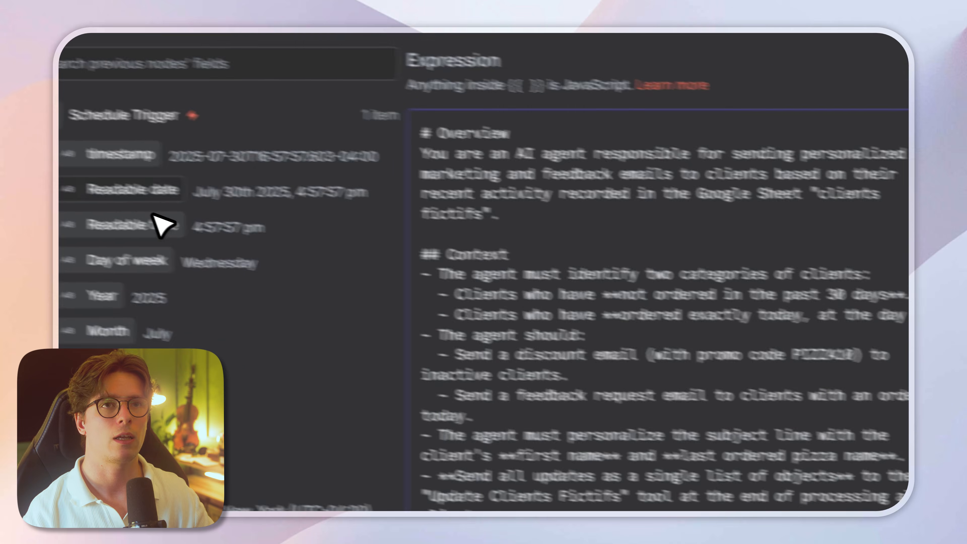
{"action": "left_click_drag", "start_coordinate": [211, 182], "coordinate": [542, 253]}
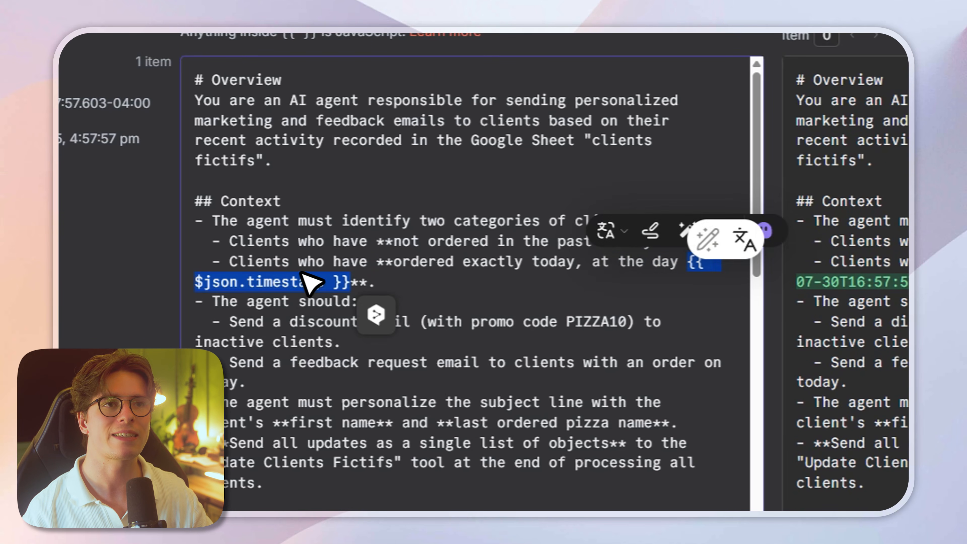
{"action": "left_click", "coordinate": [479, 283]}
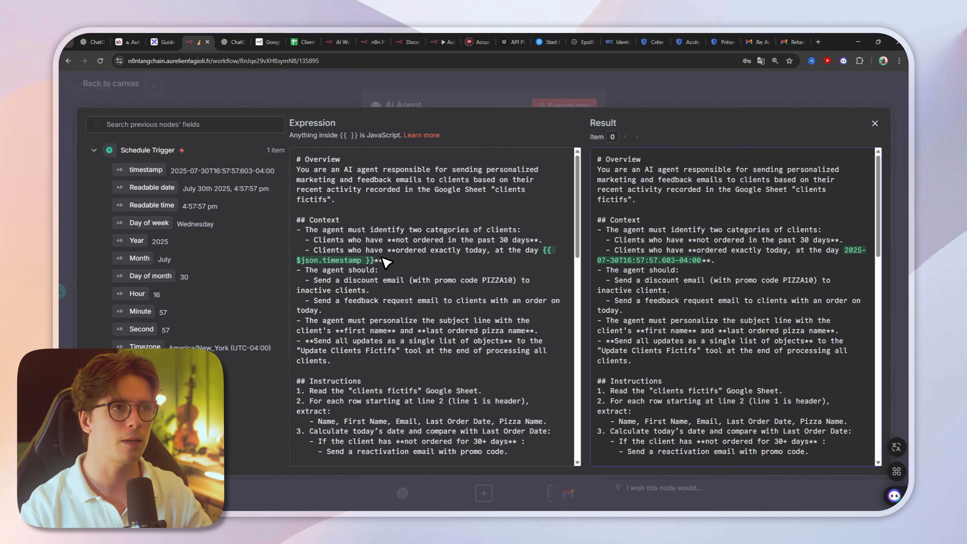
Step: Review the system message with its resolved date, return to the canvas and execute the workflow
{"action": "scroll", "coordinate": [465, 251], "scroll_direction": "down", "scroll_amount": 10}
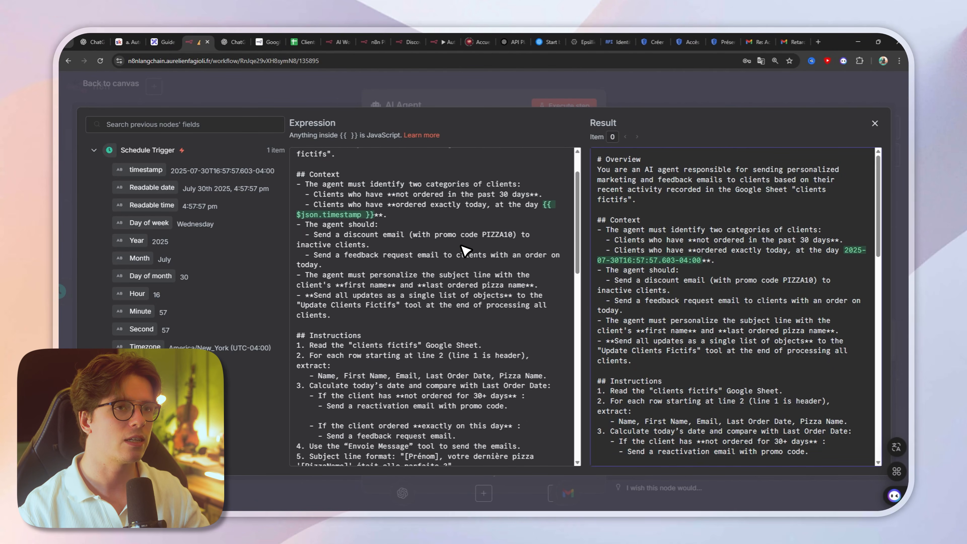
{"action": "scroll", "coordinate": [462, 236], "scroll_direction": "up", "scroll_amount": 10}
{"action": "scroll", "coordinate": [679, 173], "scroll_direction": "down", "scroll_amount": 15}
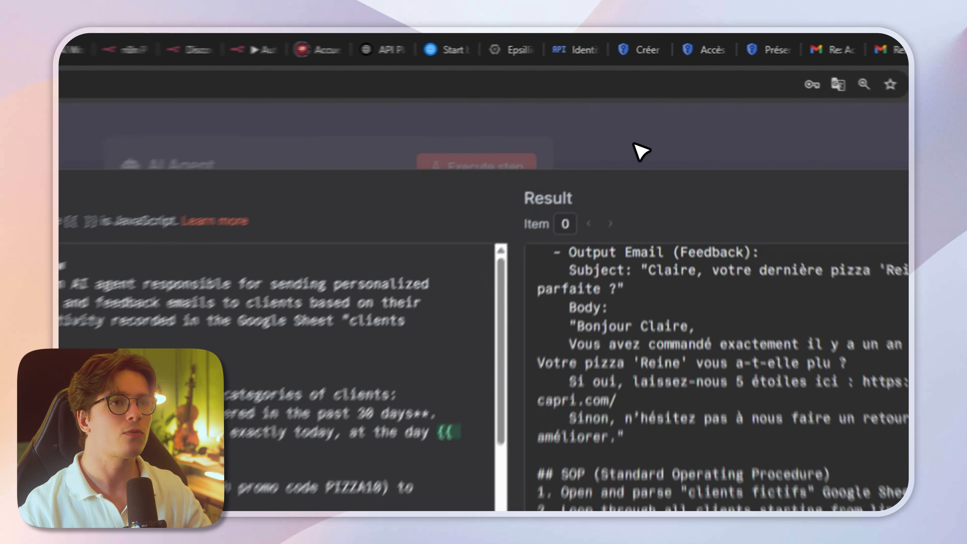
{"action": "left_click", "coordinate": [648, 92]}
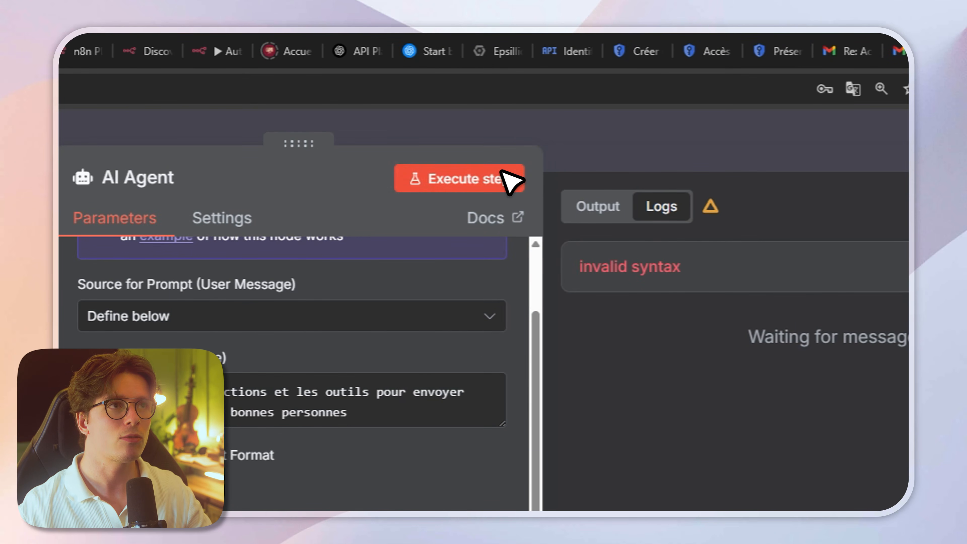
{"action": "left_click", "coordinate": [473, 186]}
{"action": "left_click", "coordinate": [593, 153]}
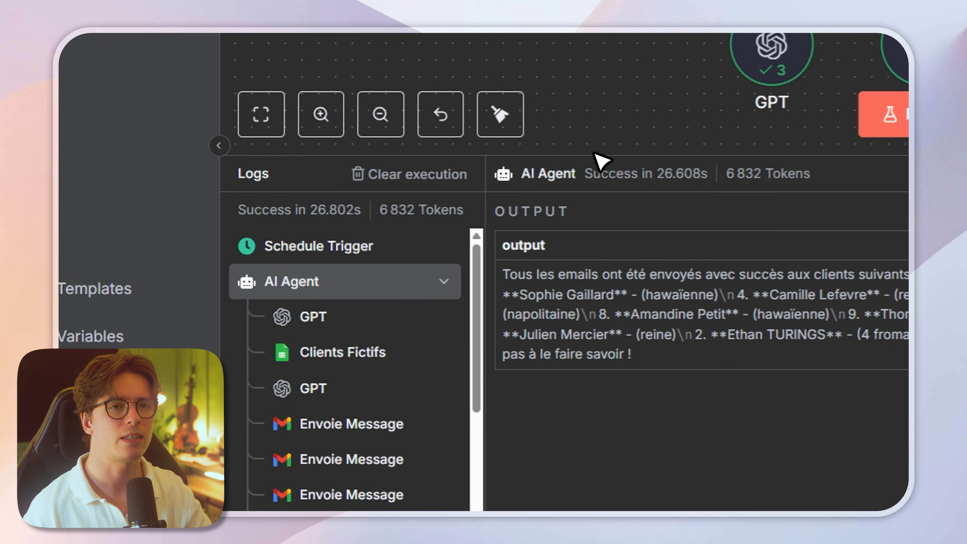
Step: Compare the first Envoie Message log entry with that client's last order date and pizza in Clients Fictifs
{"action": "left_click", "coordinate": [355, 427]}
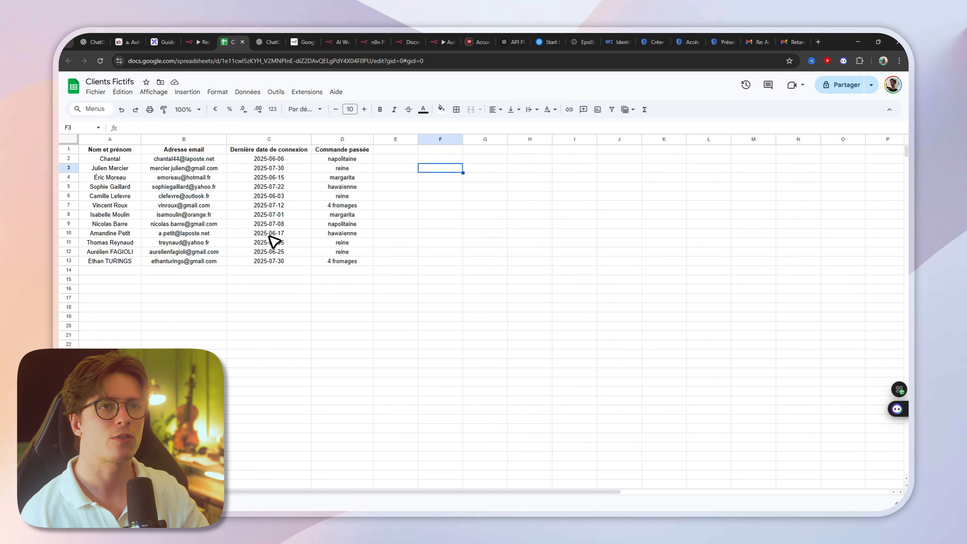
{"action": "left_click", "coordinate": [270, 261]}
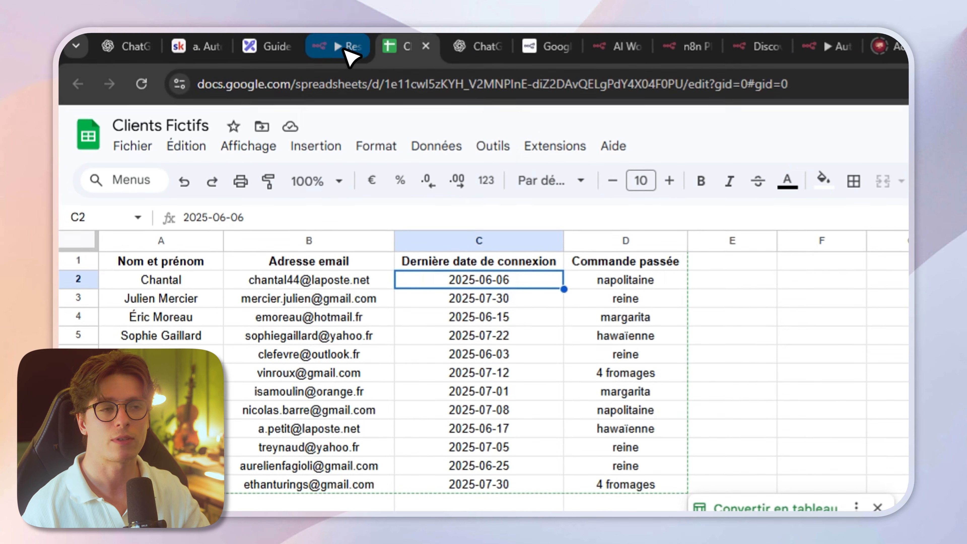
{"action": "left_click", "coordinate": [350, 43]}
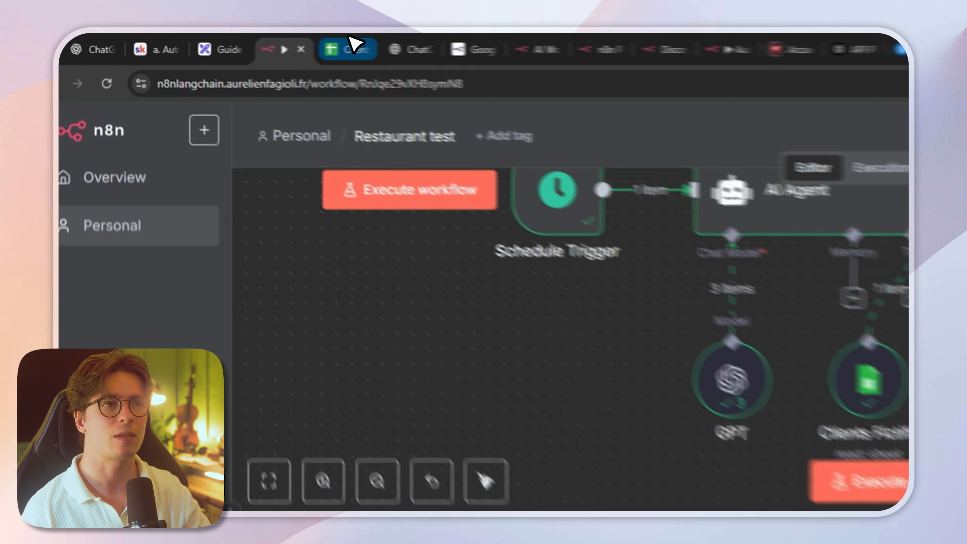
{"action": "left_click", "coordinate": [233, 42]}
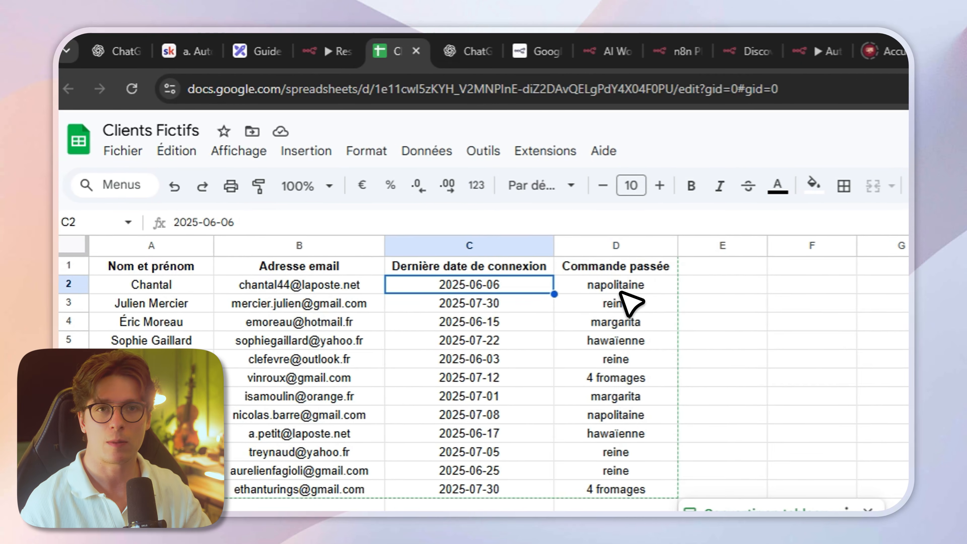
{"action": "left_click", "coordinate": [341, 51]}
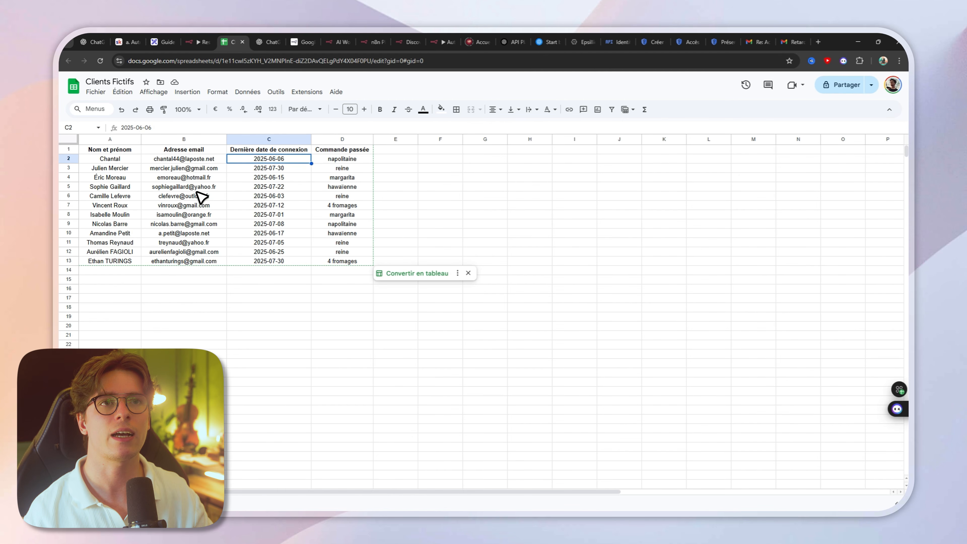
Step: Check whether the hawaïenne client's promo e-mail in the n8n logs matches the last order date in Clients Fictifs
{"action": "left_click", "coordinate": [198, 42]}
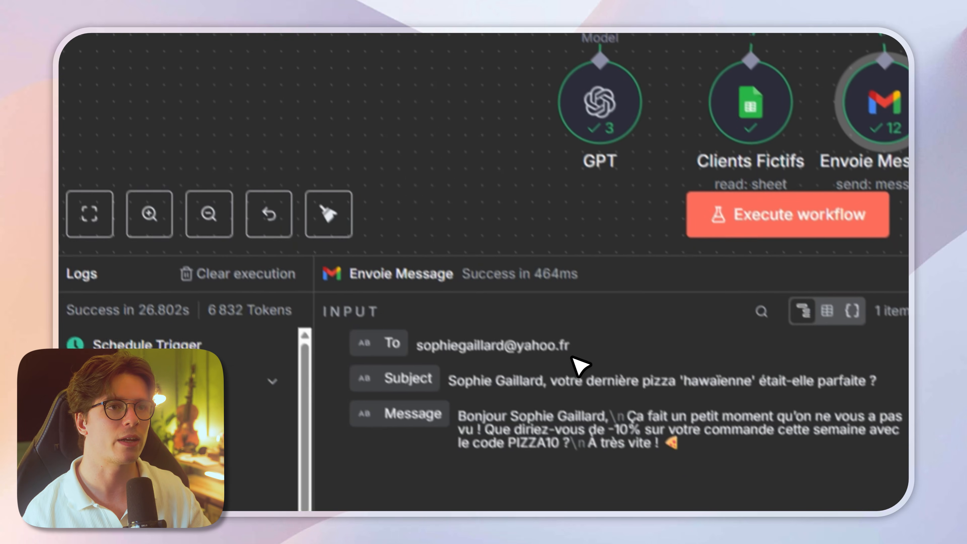
{"action": "left_click_drag", "start_coordinate": [571, 345], "coordinate": [432, 345]}
{"action": "left_click", "coordinate": [587, 344]}
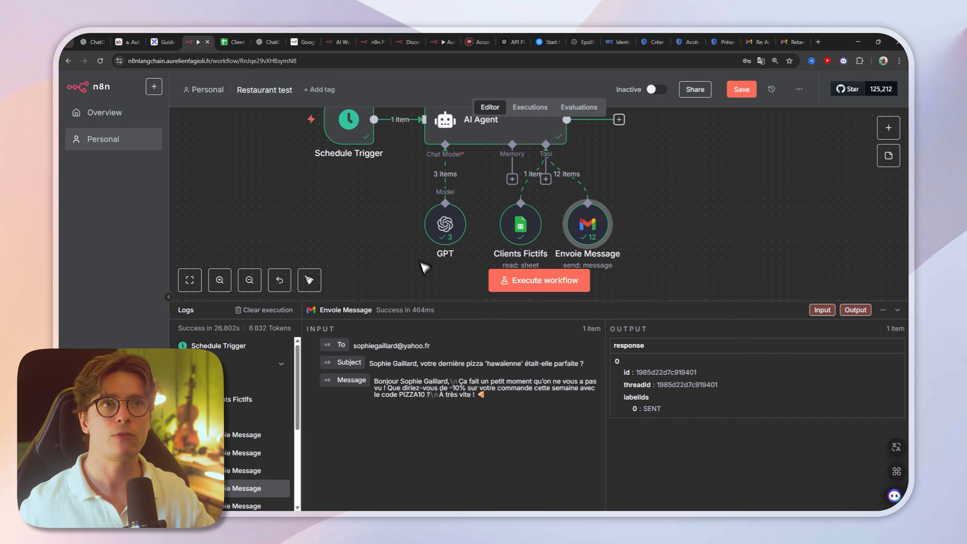
{"action": "left_click", "coordinate": [237, 41]}
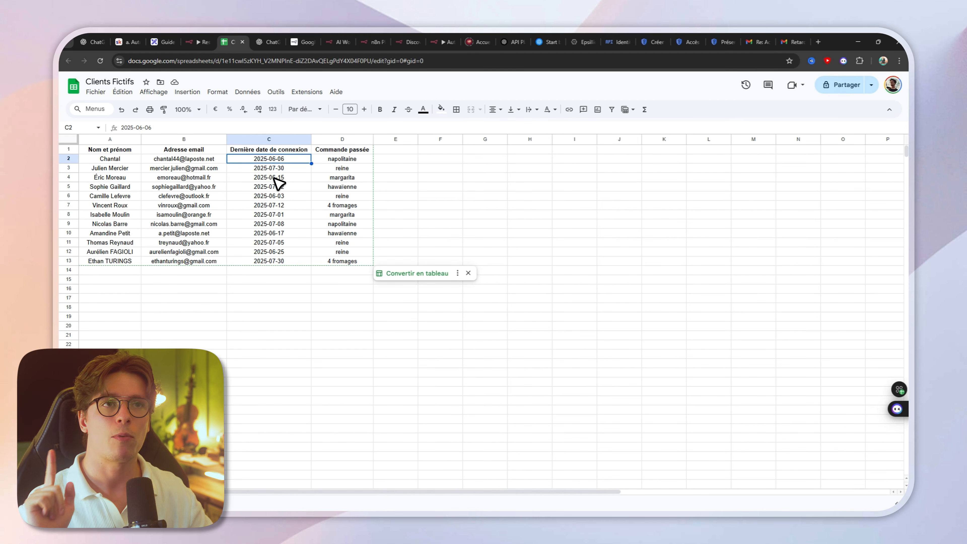
{"action": "left_click", "coordinate": [202, 41]}
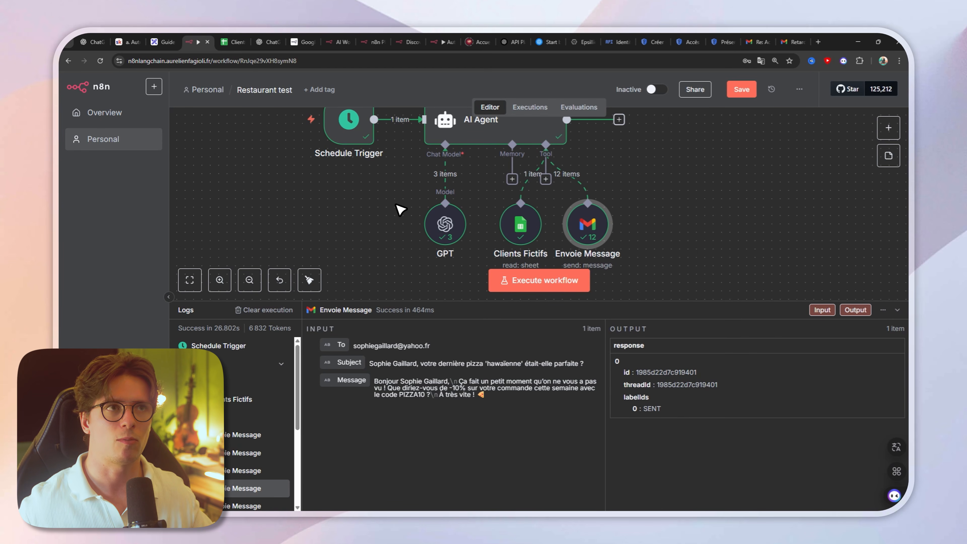
{"action": "left_click", "coordinate": [234, 41]}
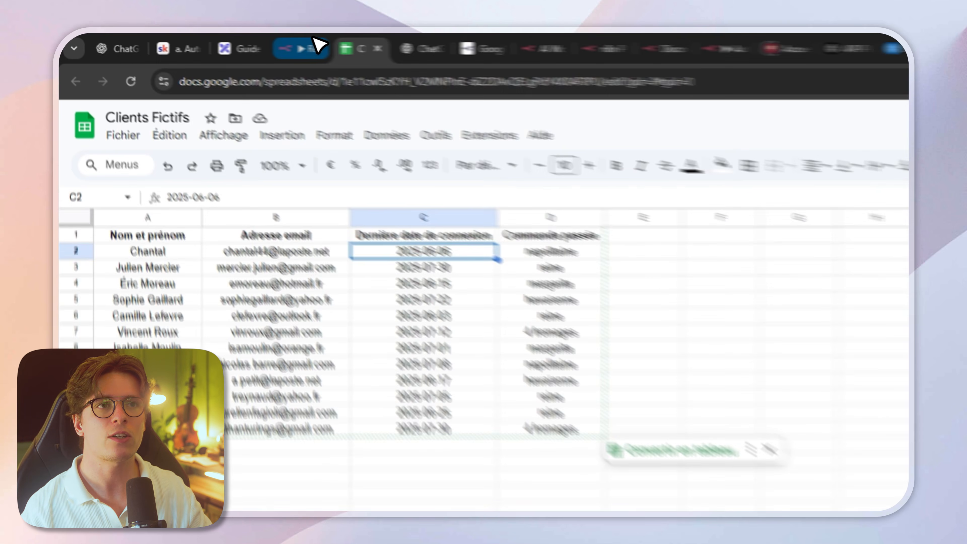
Step: Add the line "- The date of the day is" with the Schedule Trigger timestamp at the end of the AI Agent system message's Context section
{"action": "left_click", "coordinate": [318, 42]}
{"action": "double_click", "coordinate": [418, 112]}
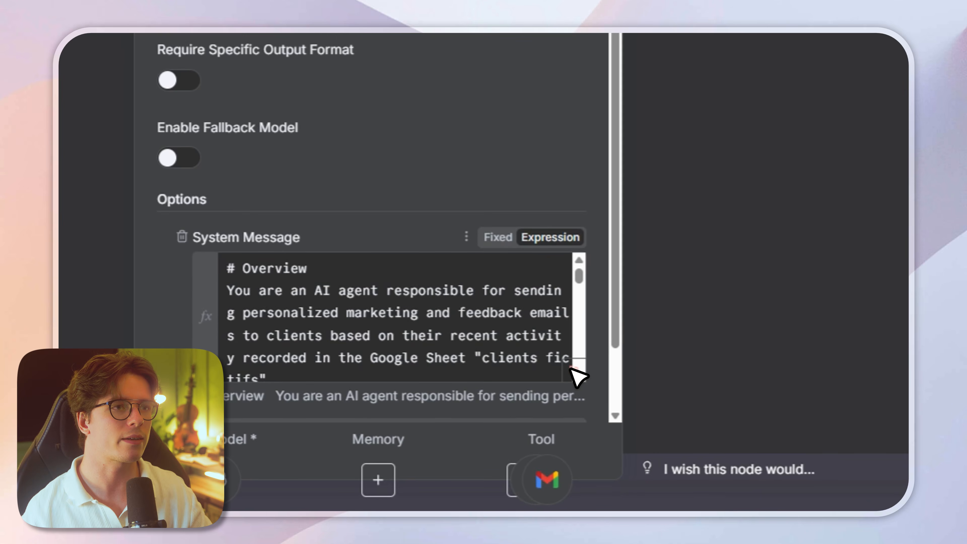
{"action": "left_click", "coordinate": [573, 372]}
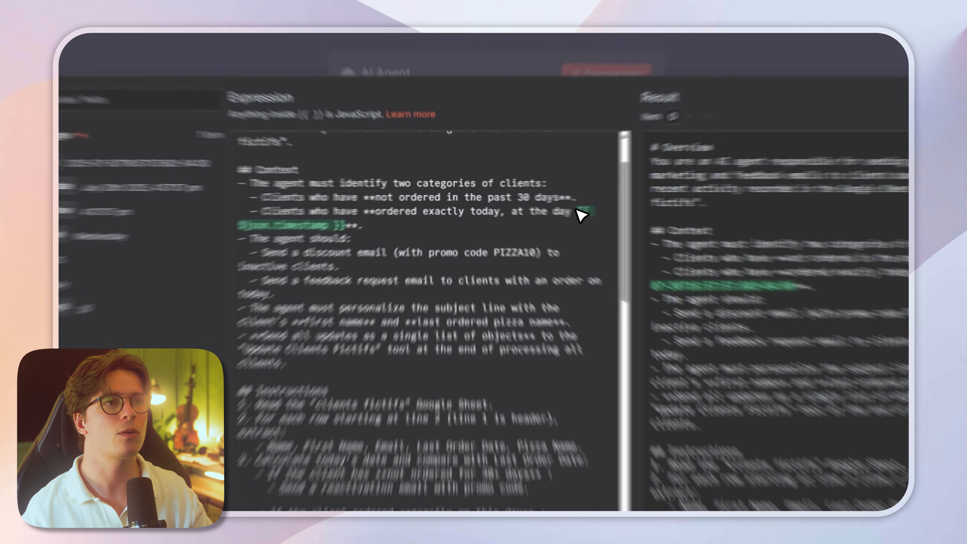
{"action": "left_click_drag", "start_coordinate": [542, 206], "coordinate": [389, 226]}
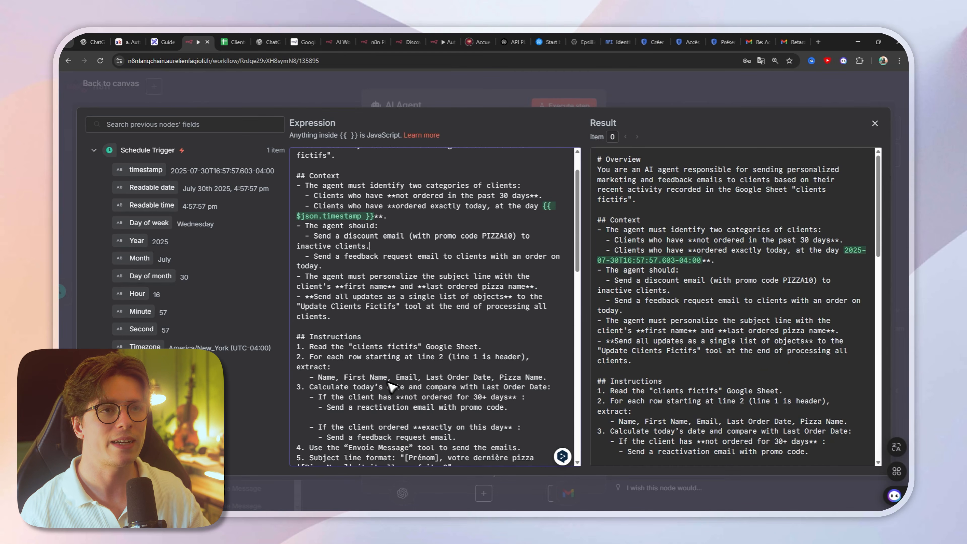
{"action": "left_click", "coordinate": [350, 316]}
{"action": "key", "text": "Return"}
{"action": "type", "text": "-"}
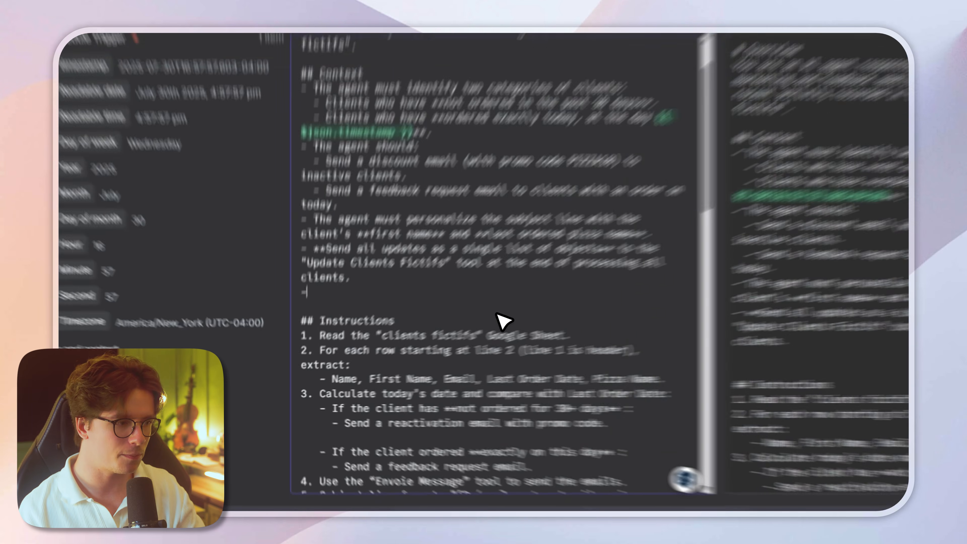
{"action": "type", "text": " The date of the day is"}
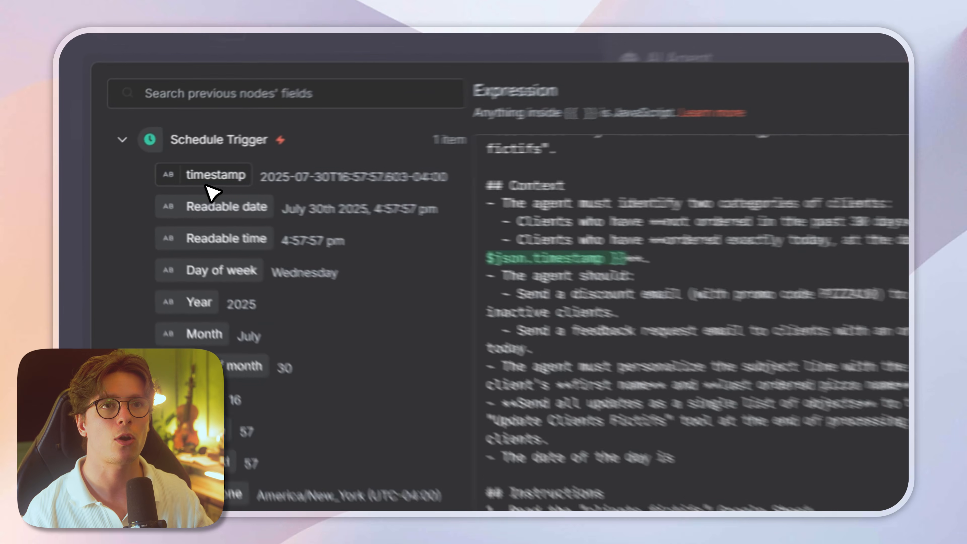
{"action": "left_click_drag", "start_coordinate": [146, 172], "coordinate": [432, 333]}
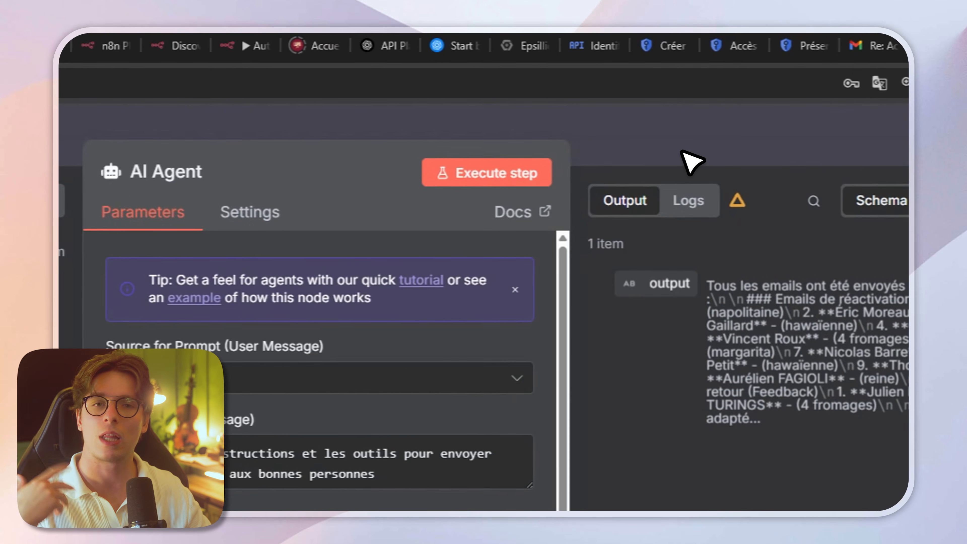
Step: Rerun the workflow from the canvas and check the recipients, subjects and messages of the Envoie Message log entries
{"action": "key", "text": "Escape"}
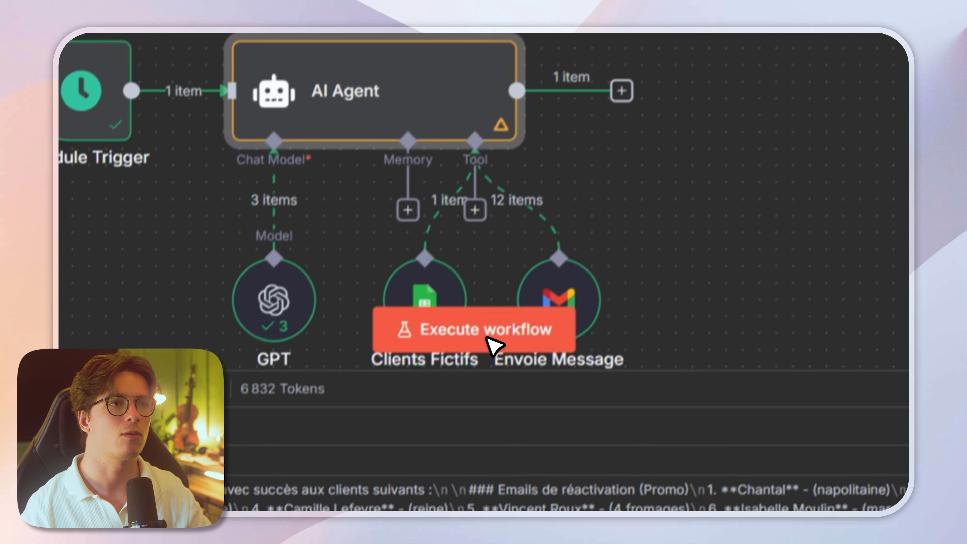
{"action": "left_click", "coordinate": [455, 505]}
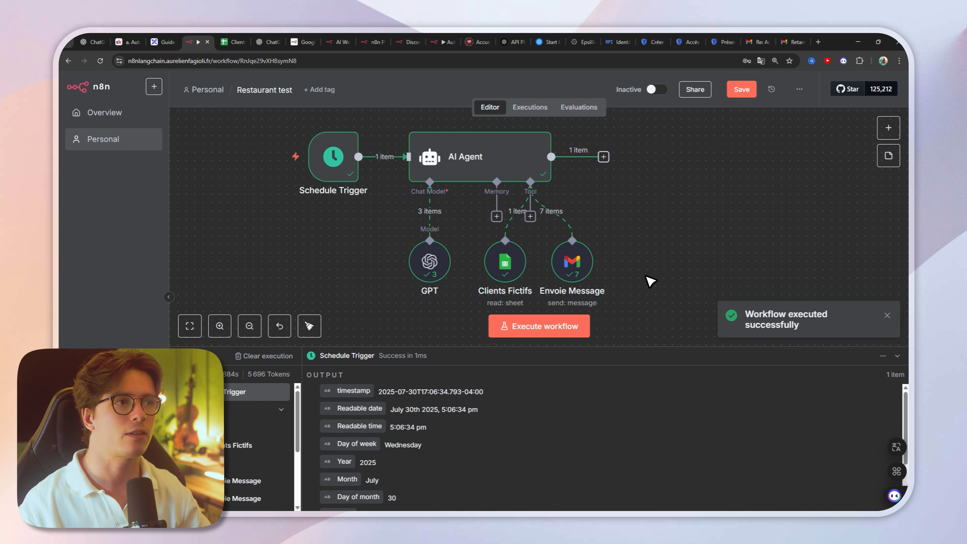
{"action": "left_click", "coordinate": [251, 480]}
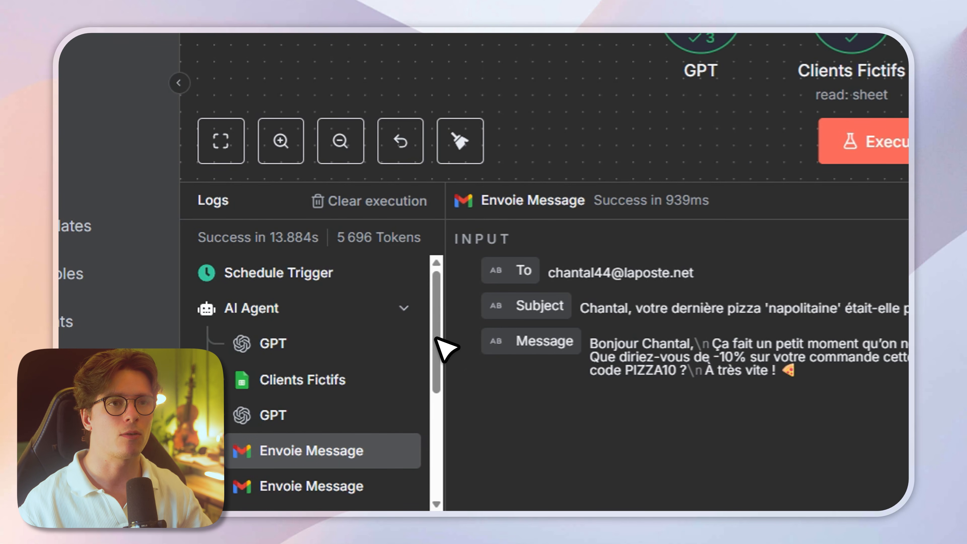
{"action": "scroll", "coordinate": [436, 329], "scroll_direction": "down", "scroll_amount": 2}
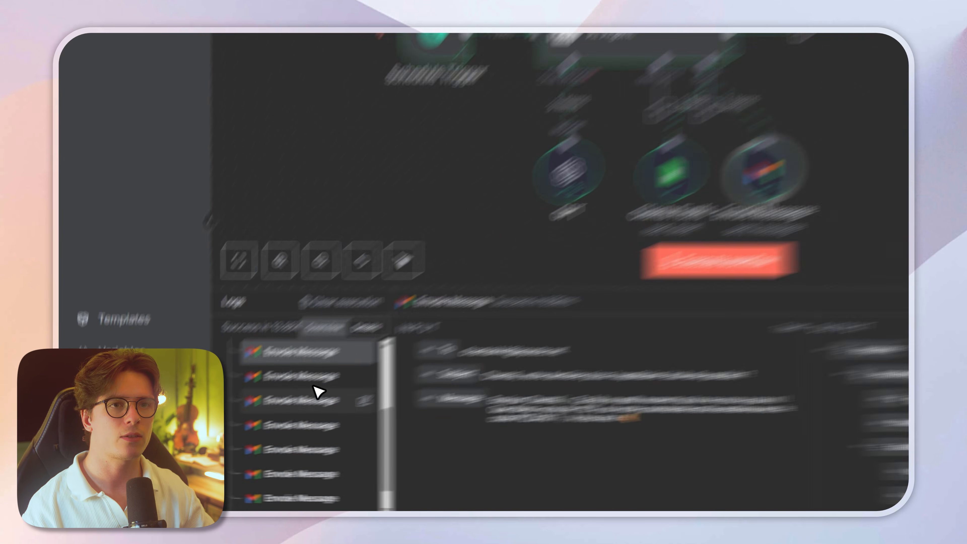
{"action": "left_click", "coordinate": [244, 426]}
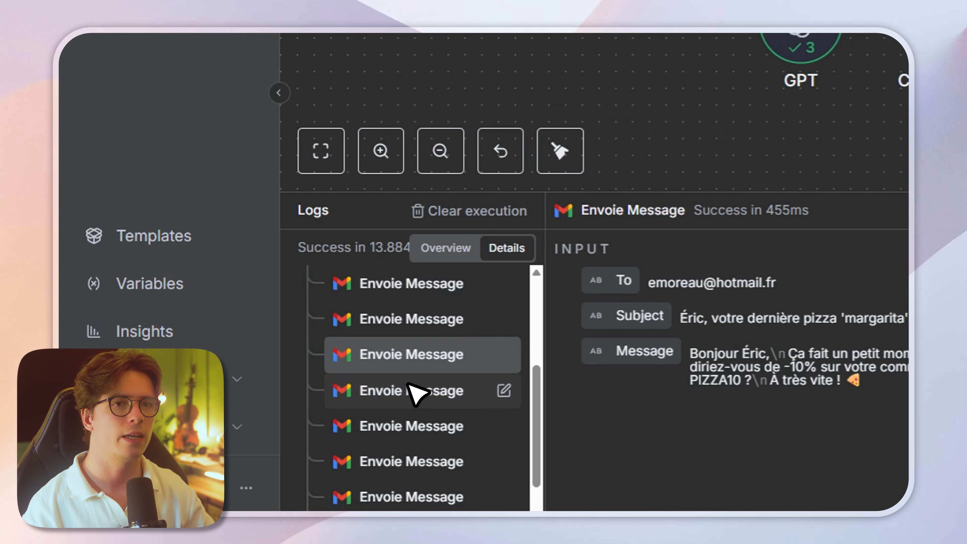
{"action": "left_click", "coordinate": [415, 393]}
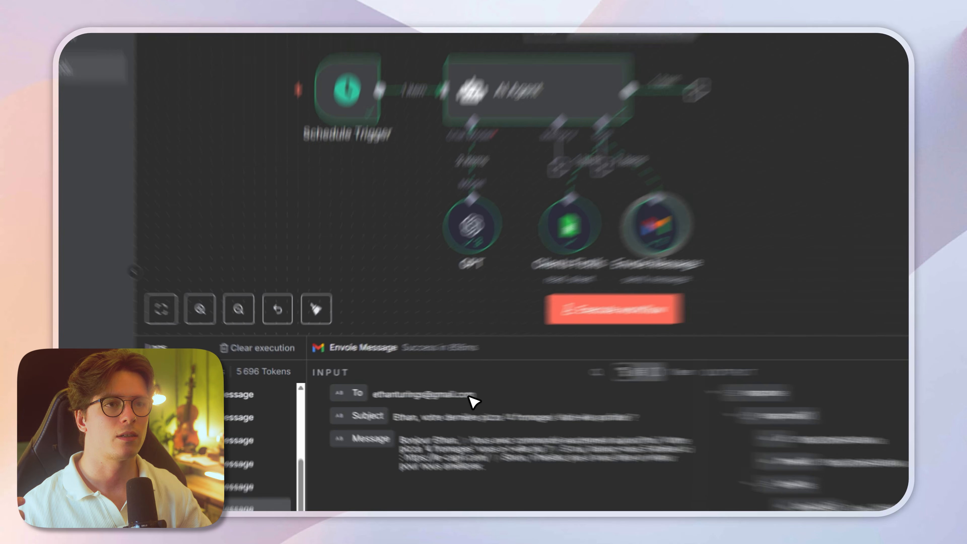
{"action": "left_click_drag", "start_coordinate": [473, 402], "coordinate": [379, 394]}
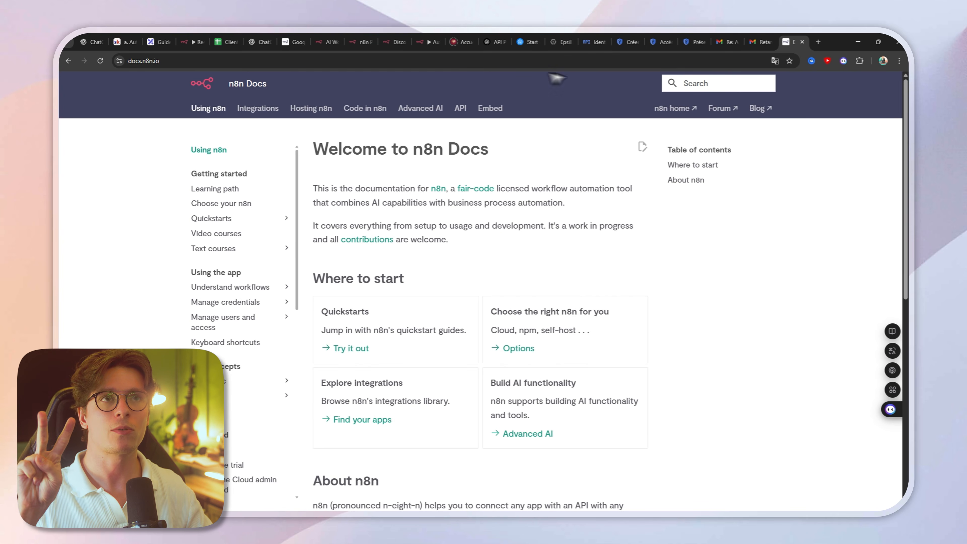
Step: Copy all nodes of the Restaurant test workflow and paste their JSON into the AI Agent Prompt Architect chat in ChatGPT
{"action": "left_click", "coordinate": [191, 42]}
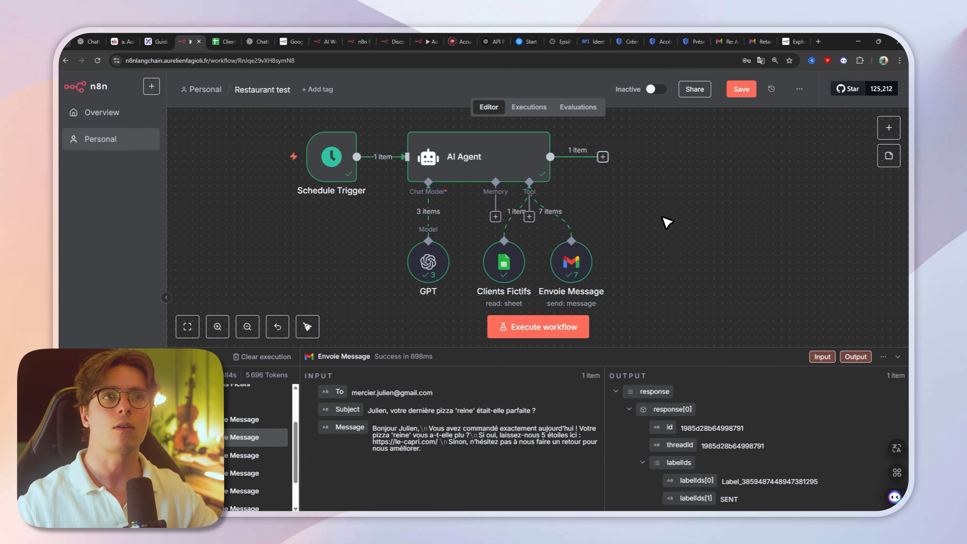
{"action": "mouse_move", "coordinate": [358, 163]}
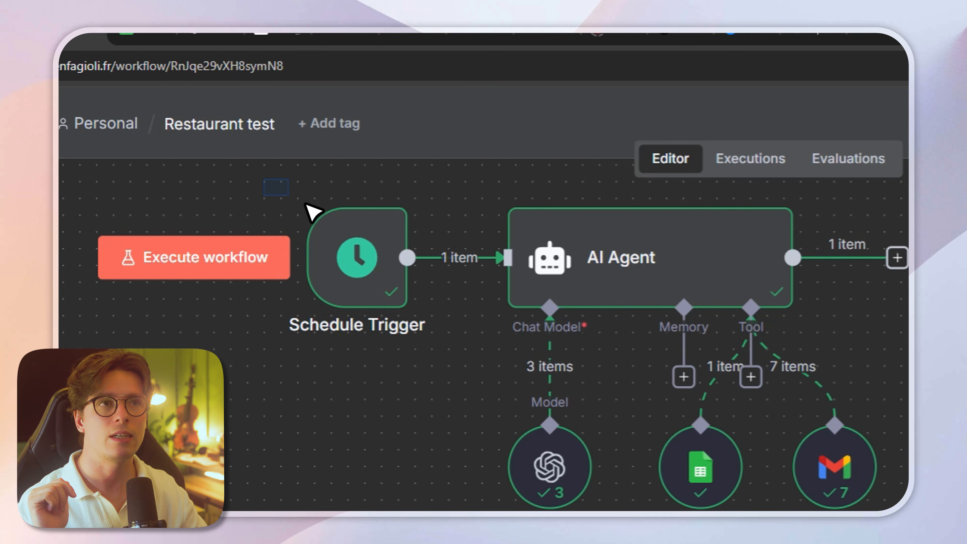
{"action": "left_click_drag", "start_coordinate": [619, 321], "coordinate": [699, 373]}
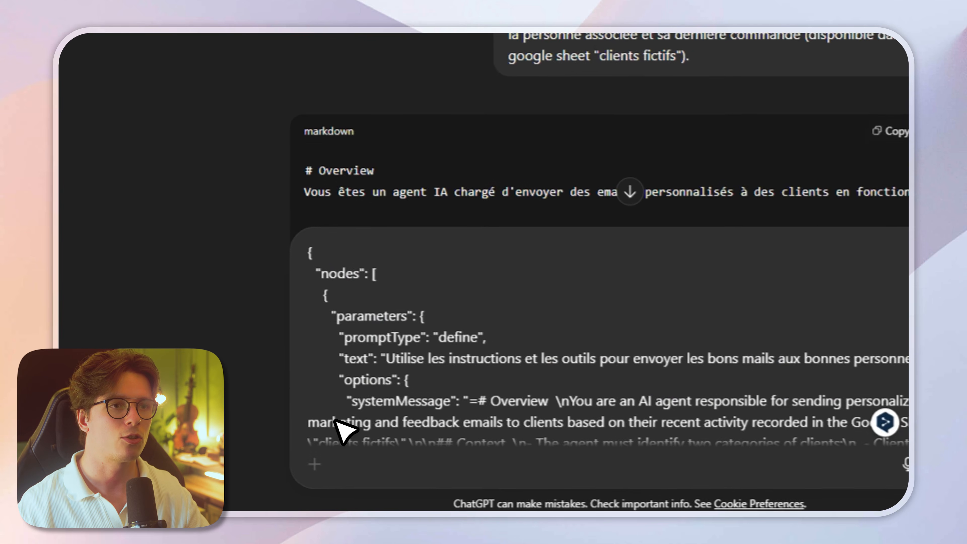
{"action": "scroll", "coordinate": [494, 358], "scroll_direction": "down", "scroll_amount": 10}
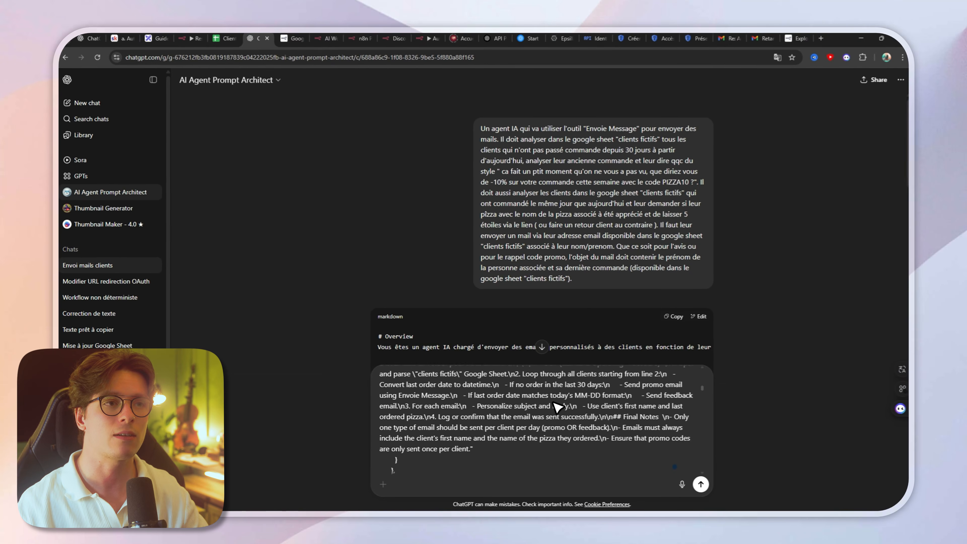
{"action": "scroll", "coordinate": [557, 407], "scroll_direction": "down", "scroll_amount": 5}
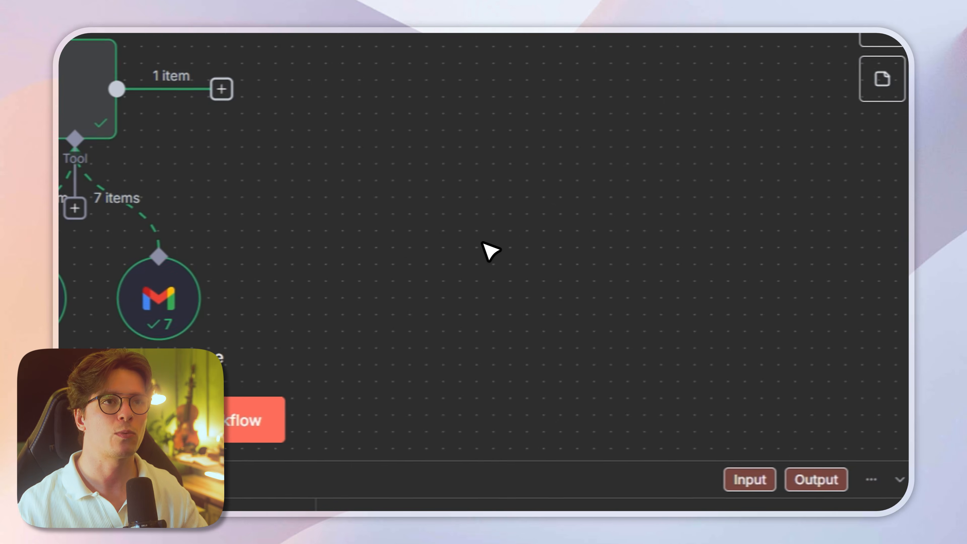
Step: Save the Restaurant test workflow in n8n, activate it and dismiss the activation dialog
{"action": "left_click_drag", "start_coordinate": [555, 248], "coordinate": [557, 259]}
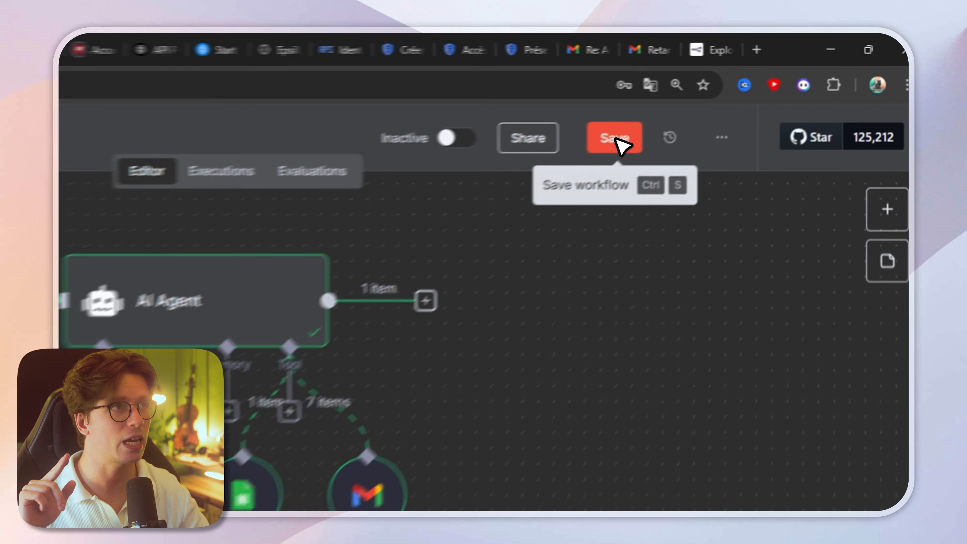
{"action": "left_click", "coordinate": [741, 89]}
{"action": "left_click", "coordinate": [429, 154]}
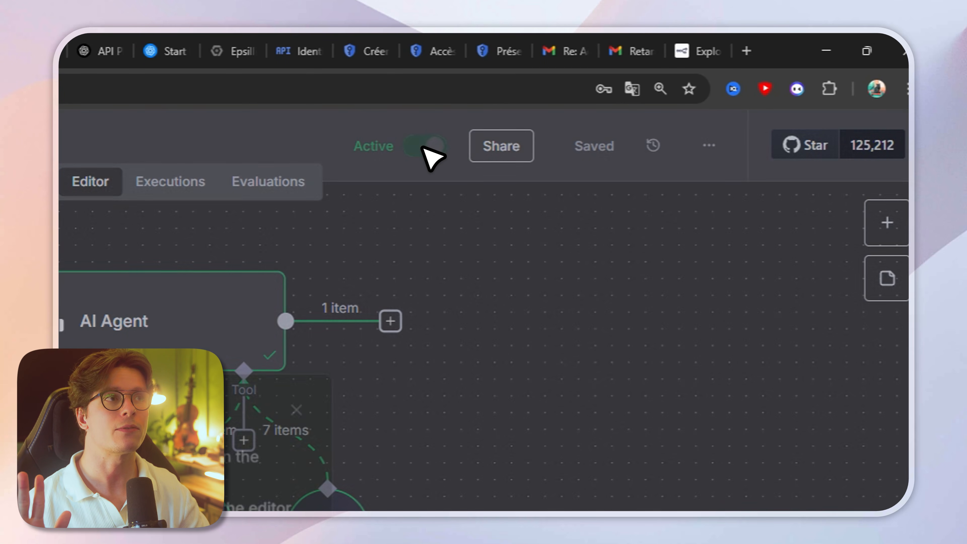
{"action": "left_click", "coordinate": [331, 441]}
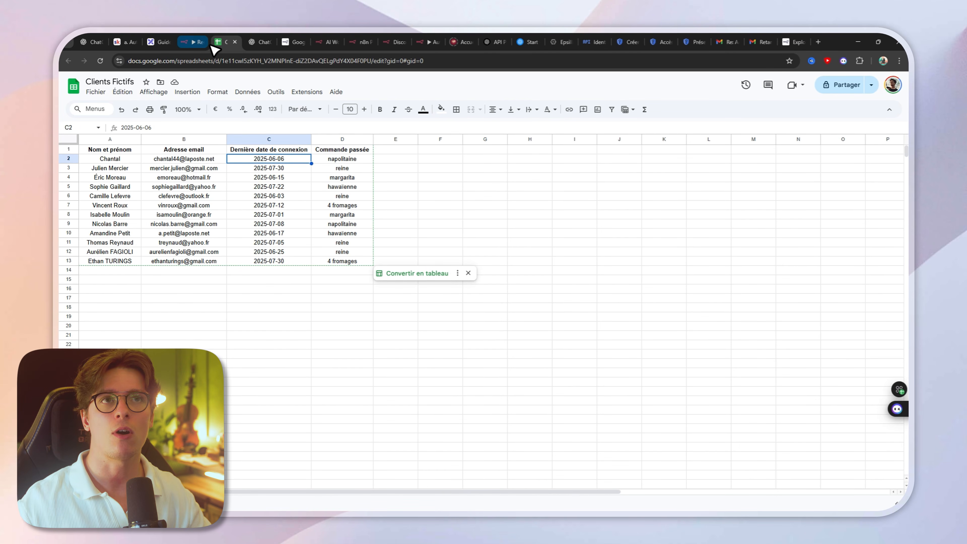
{"action": "mouse_move", "coordinate": [201, 37]}
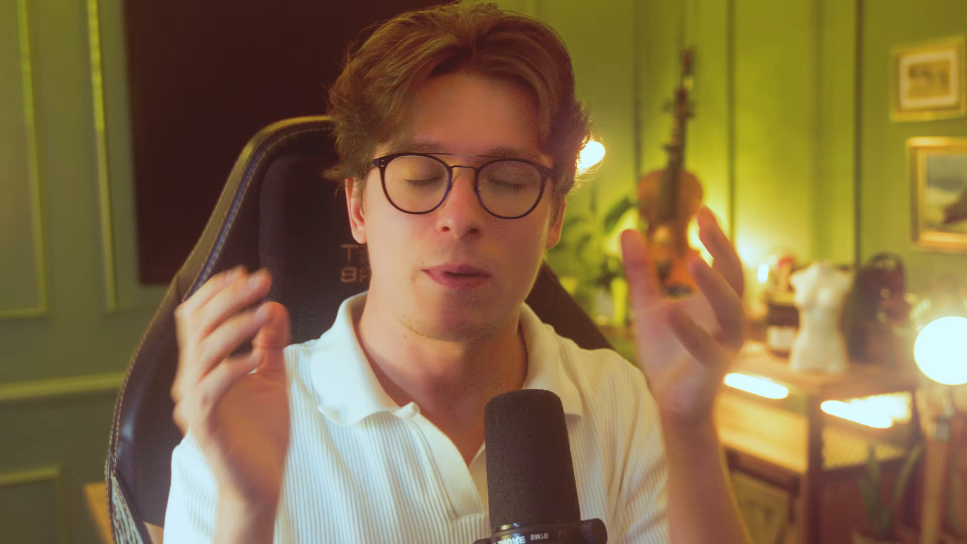